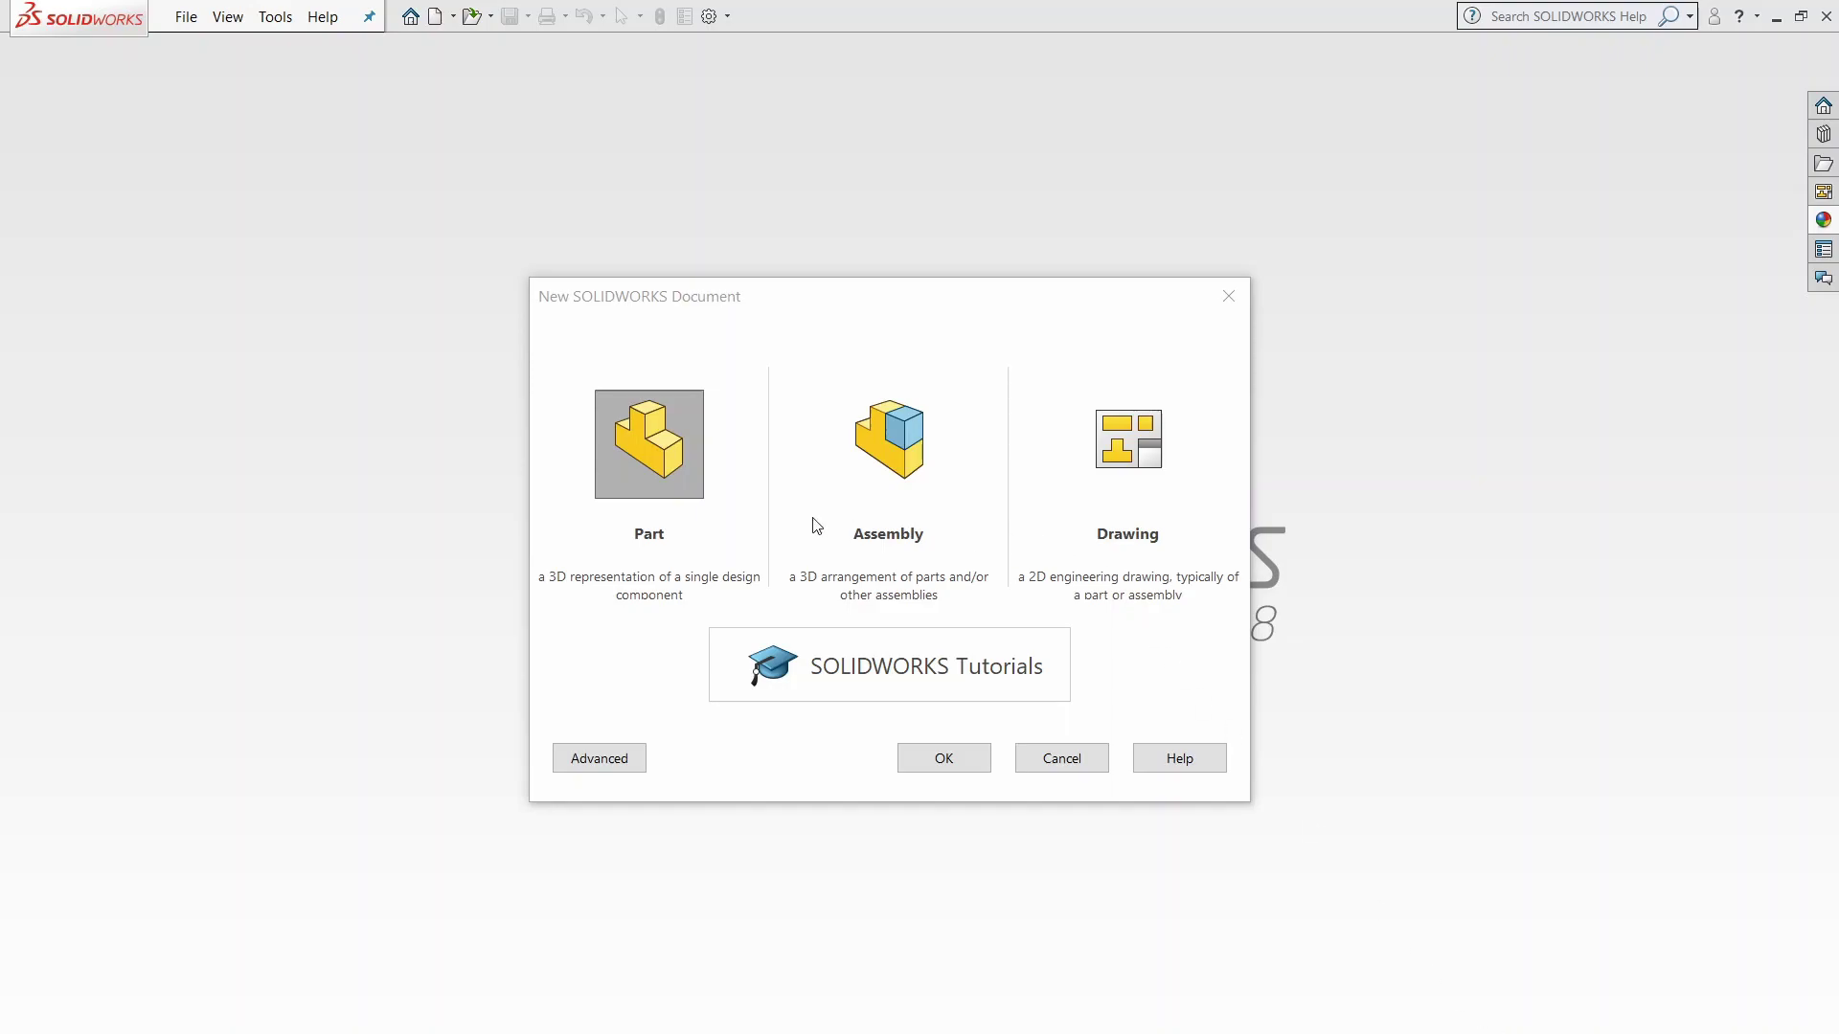
Create a new part document and start a sketch on the Top Plane
{"action": "left_click", "coordinate": [604, 320]}
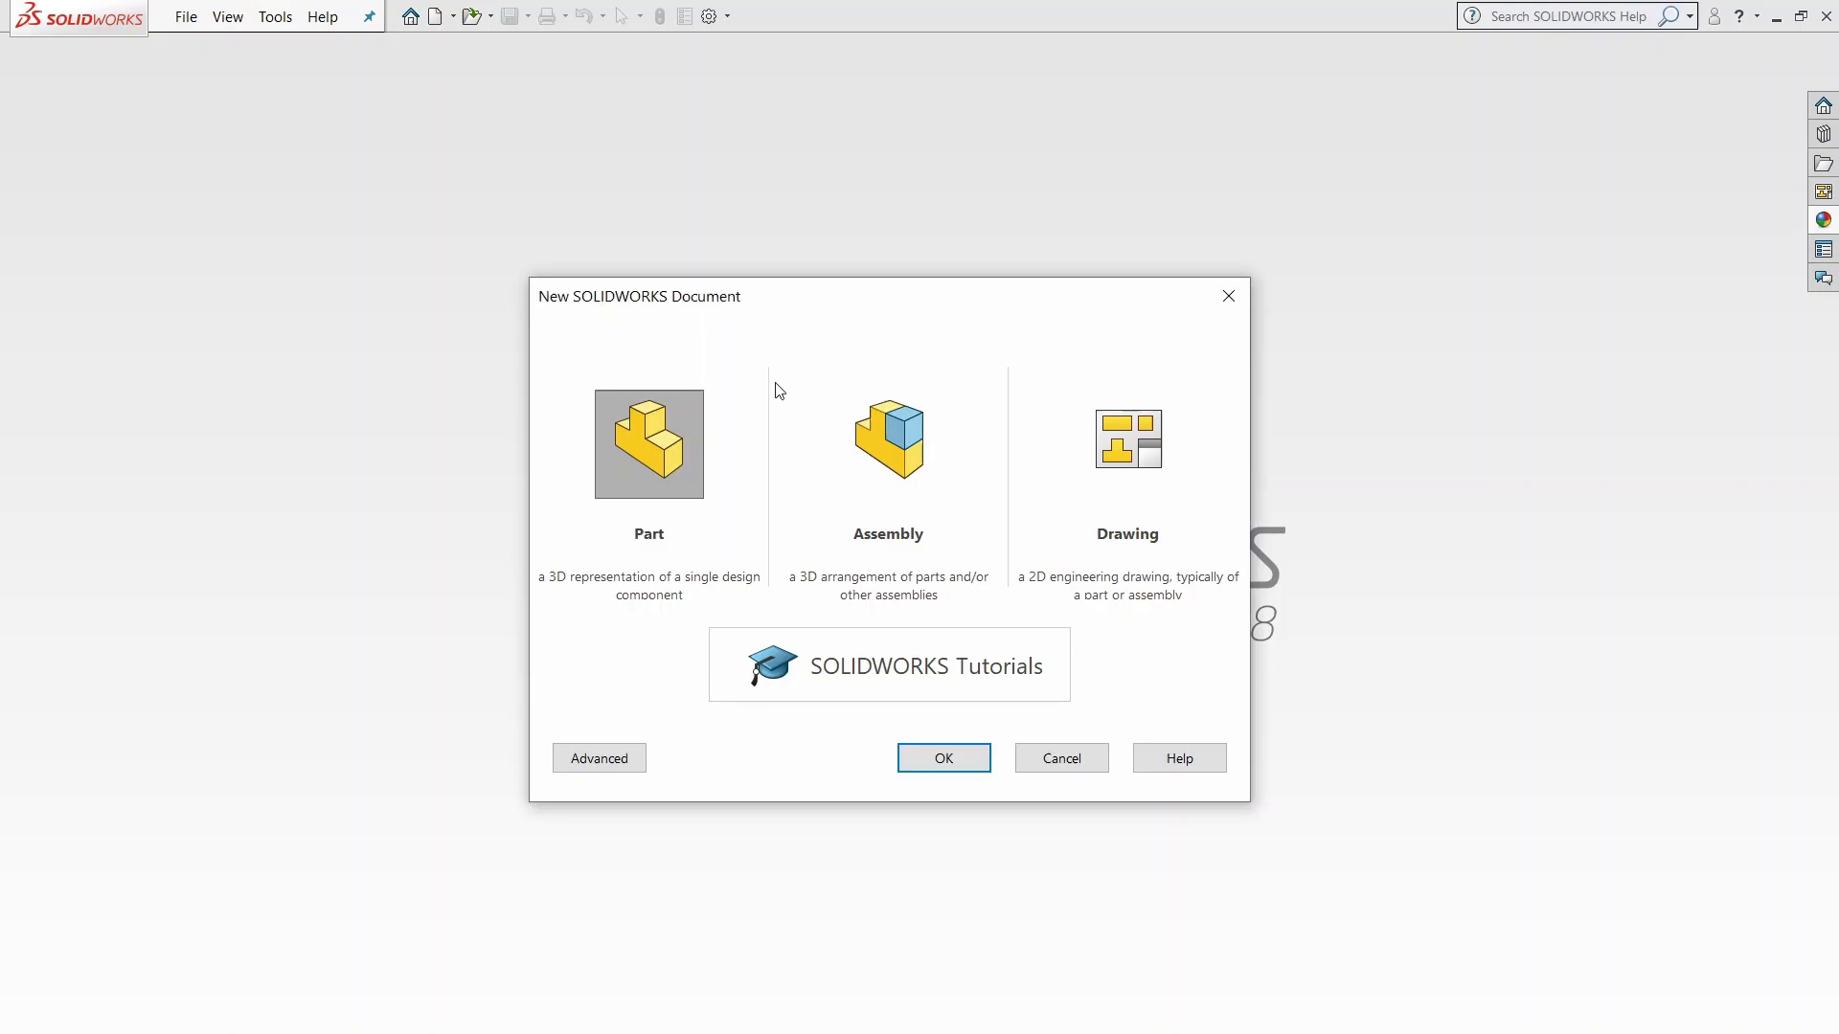
{"action": "left_click", "coordinate": [682, 450]}
{"action": "left_click", "coordinate": [944, 753]}
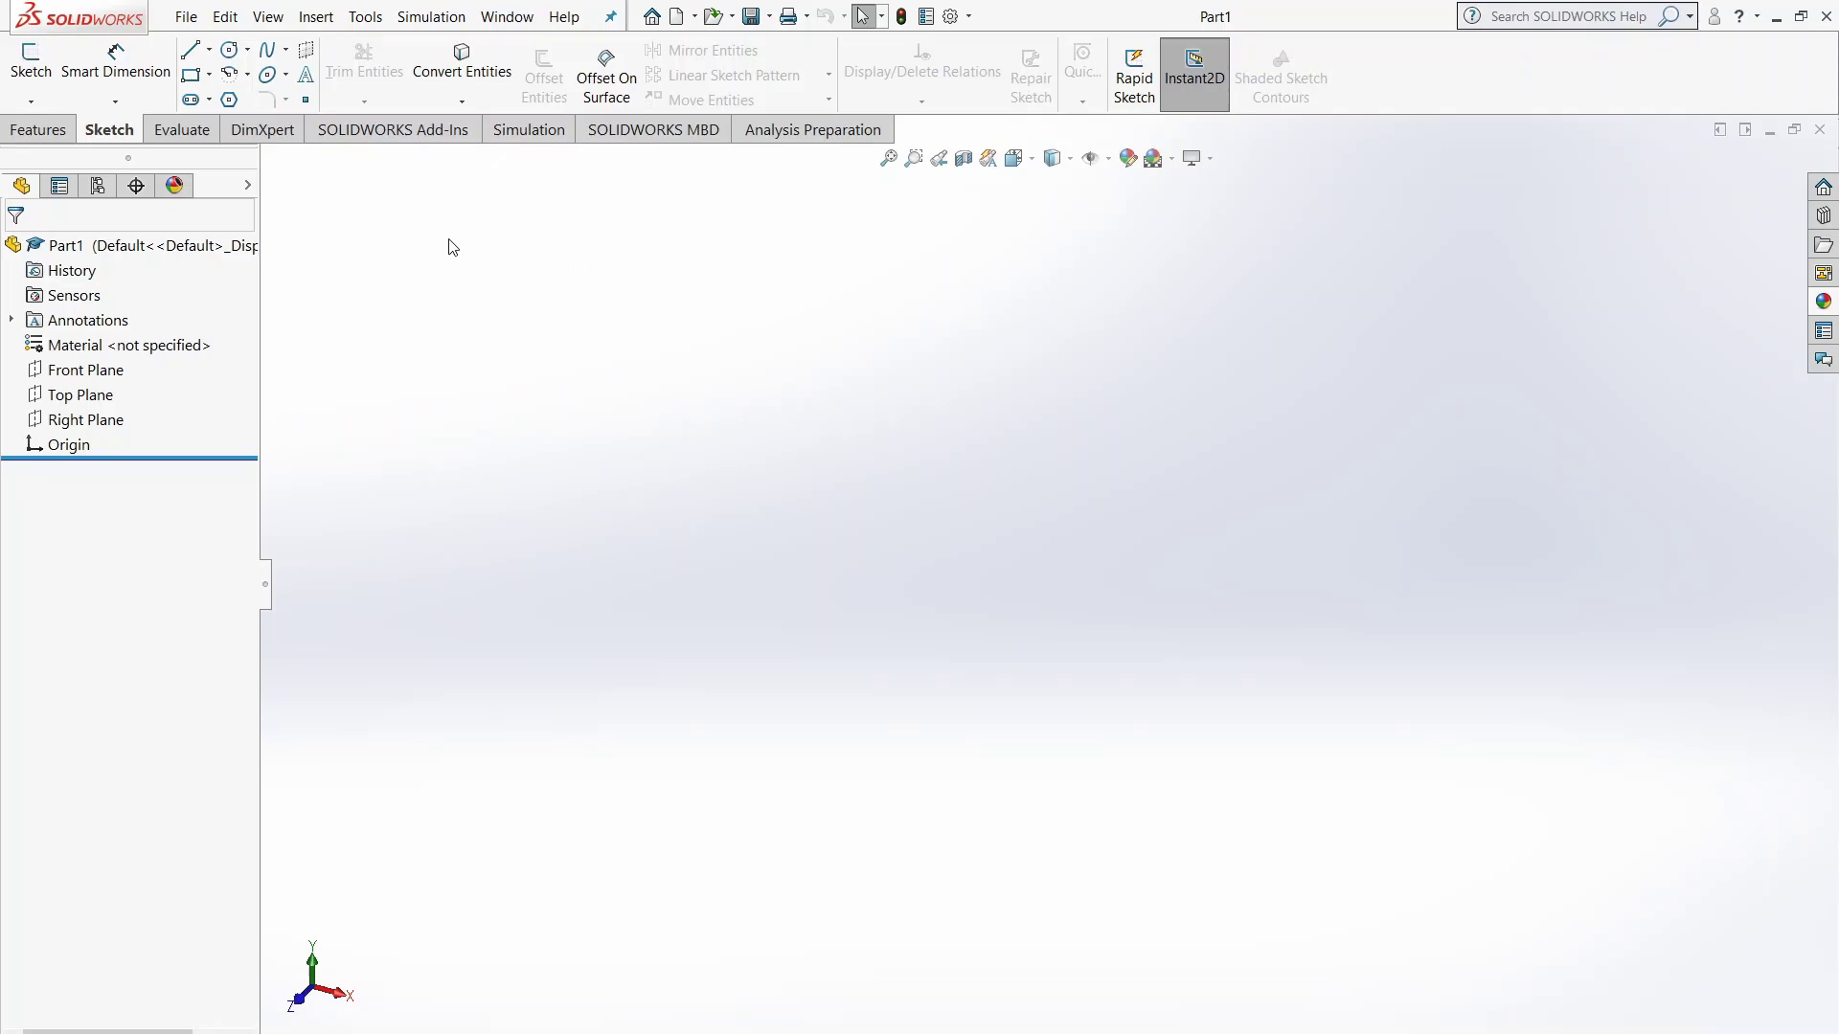
{"action": "left_click", "coordinate": [32, 72]}
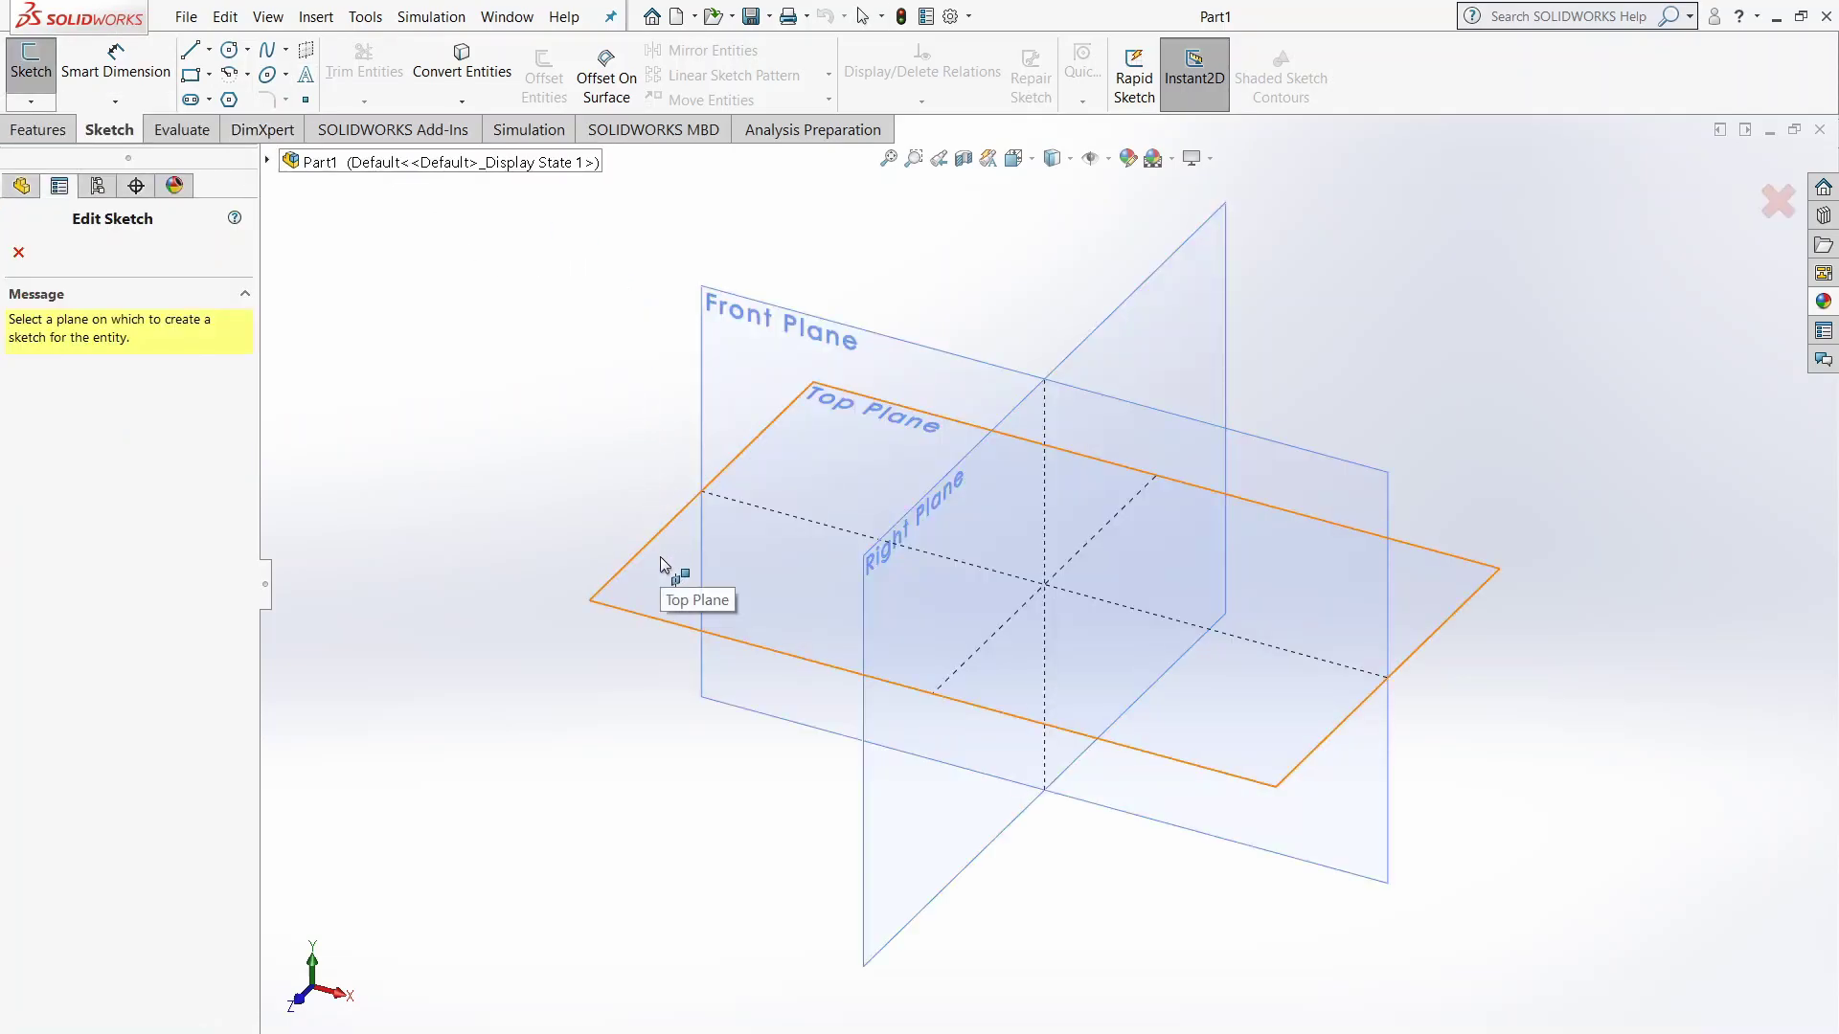
{"action": "left_click", "coordinate": [660, 559]}
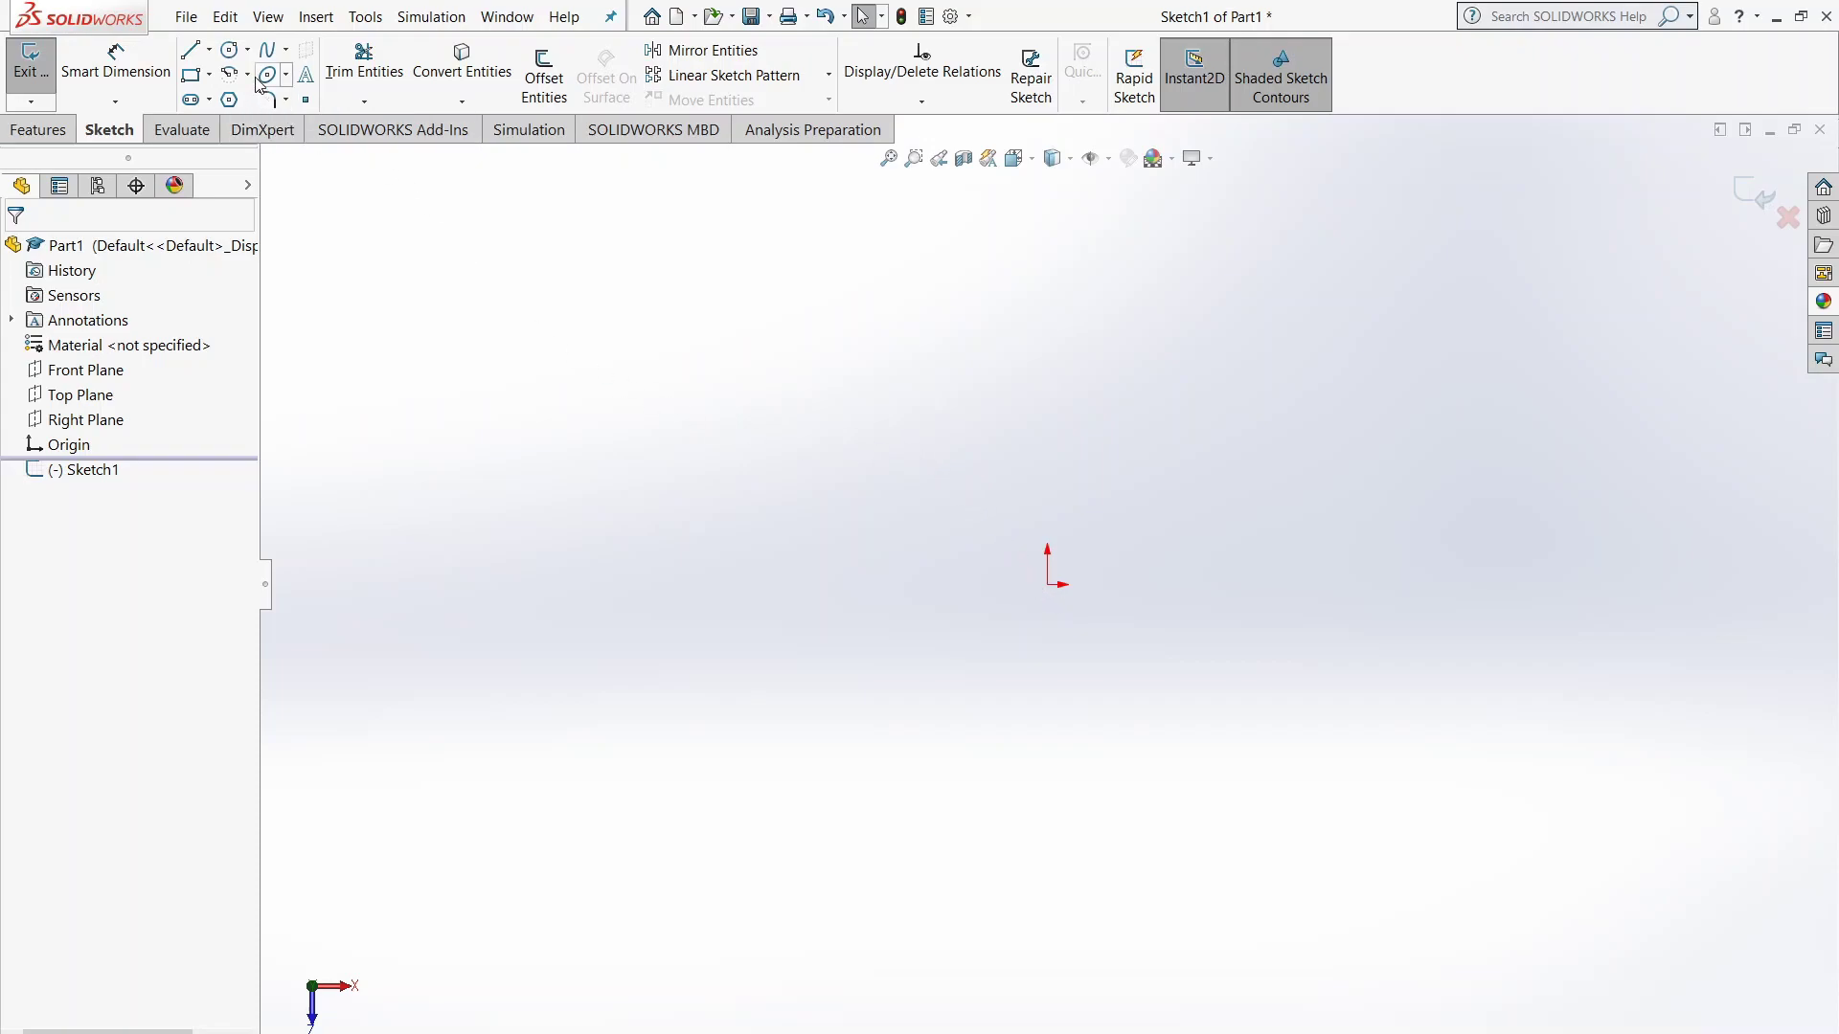
Sketch a circle centred on the origin with a radius of 0.375 in
{"action": "left_click", "coordinate": [229, 49]}
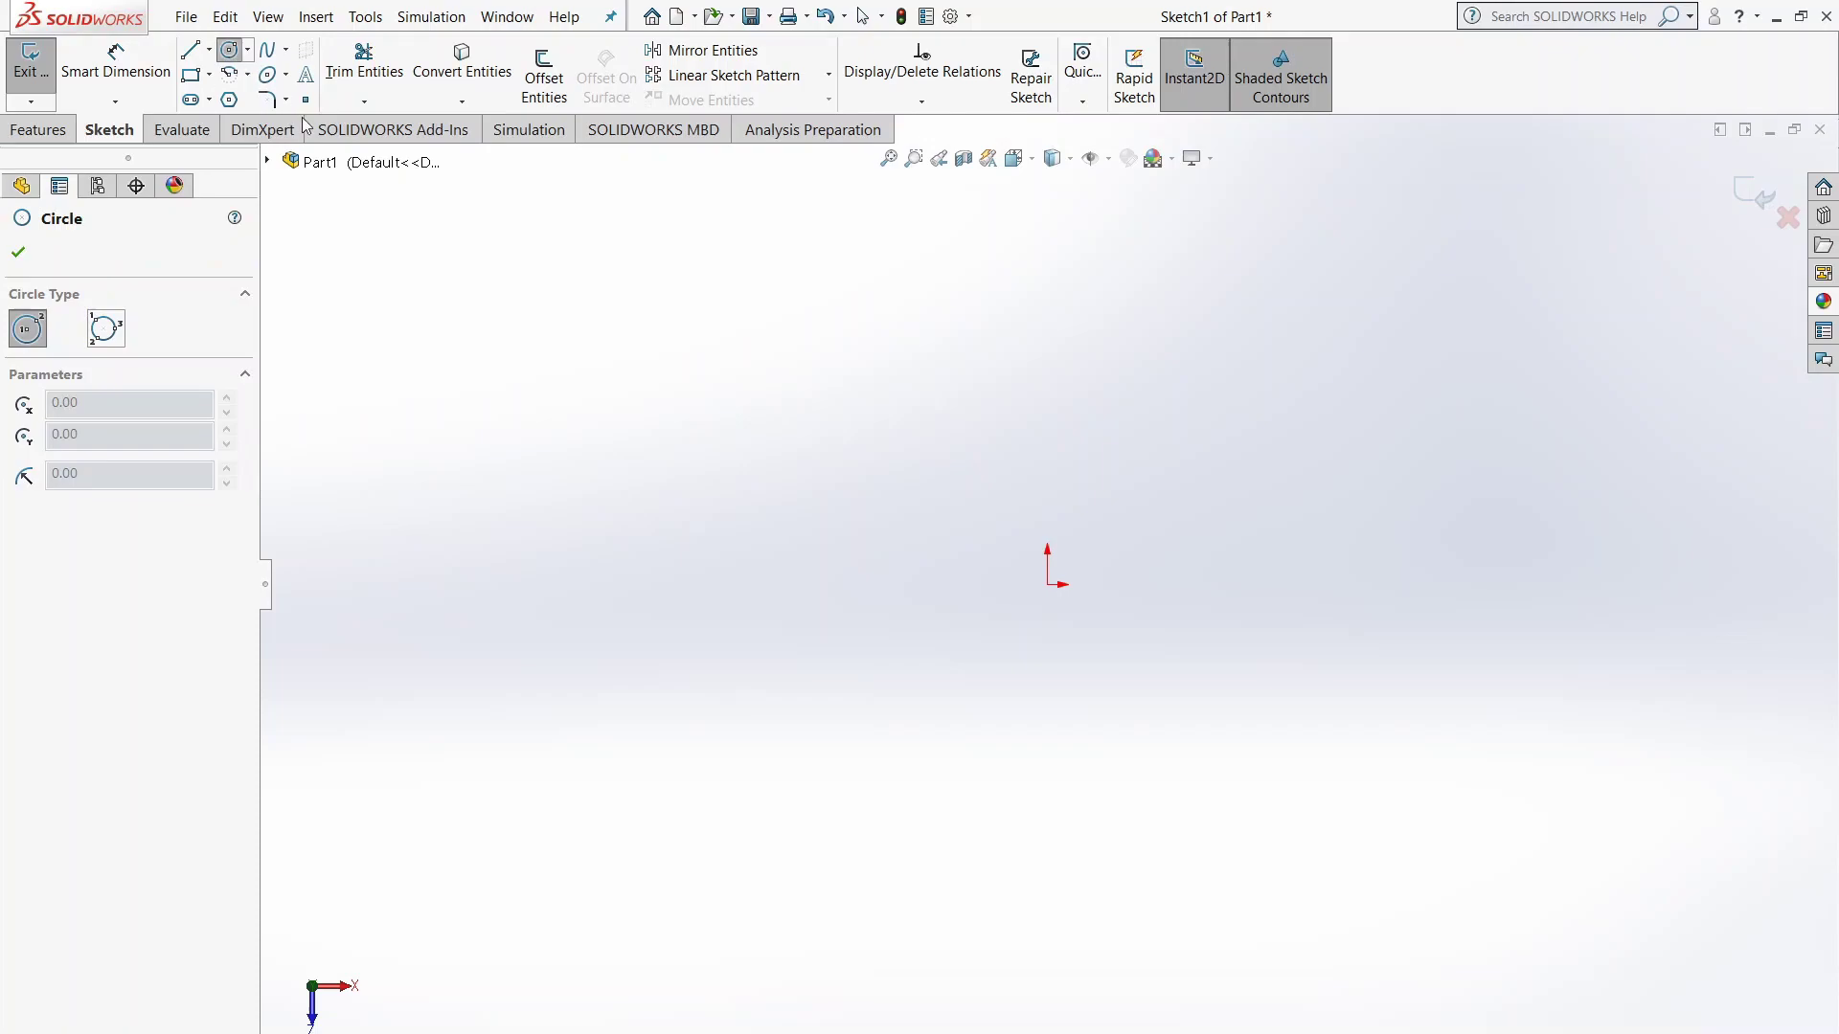
{"action": "left_click", "coordinate": [1048, 585]}
{"action": "left_click", "coordinate": [1331, 594]}
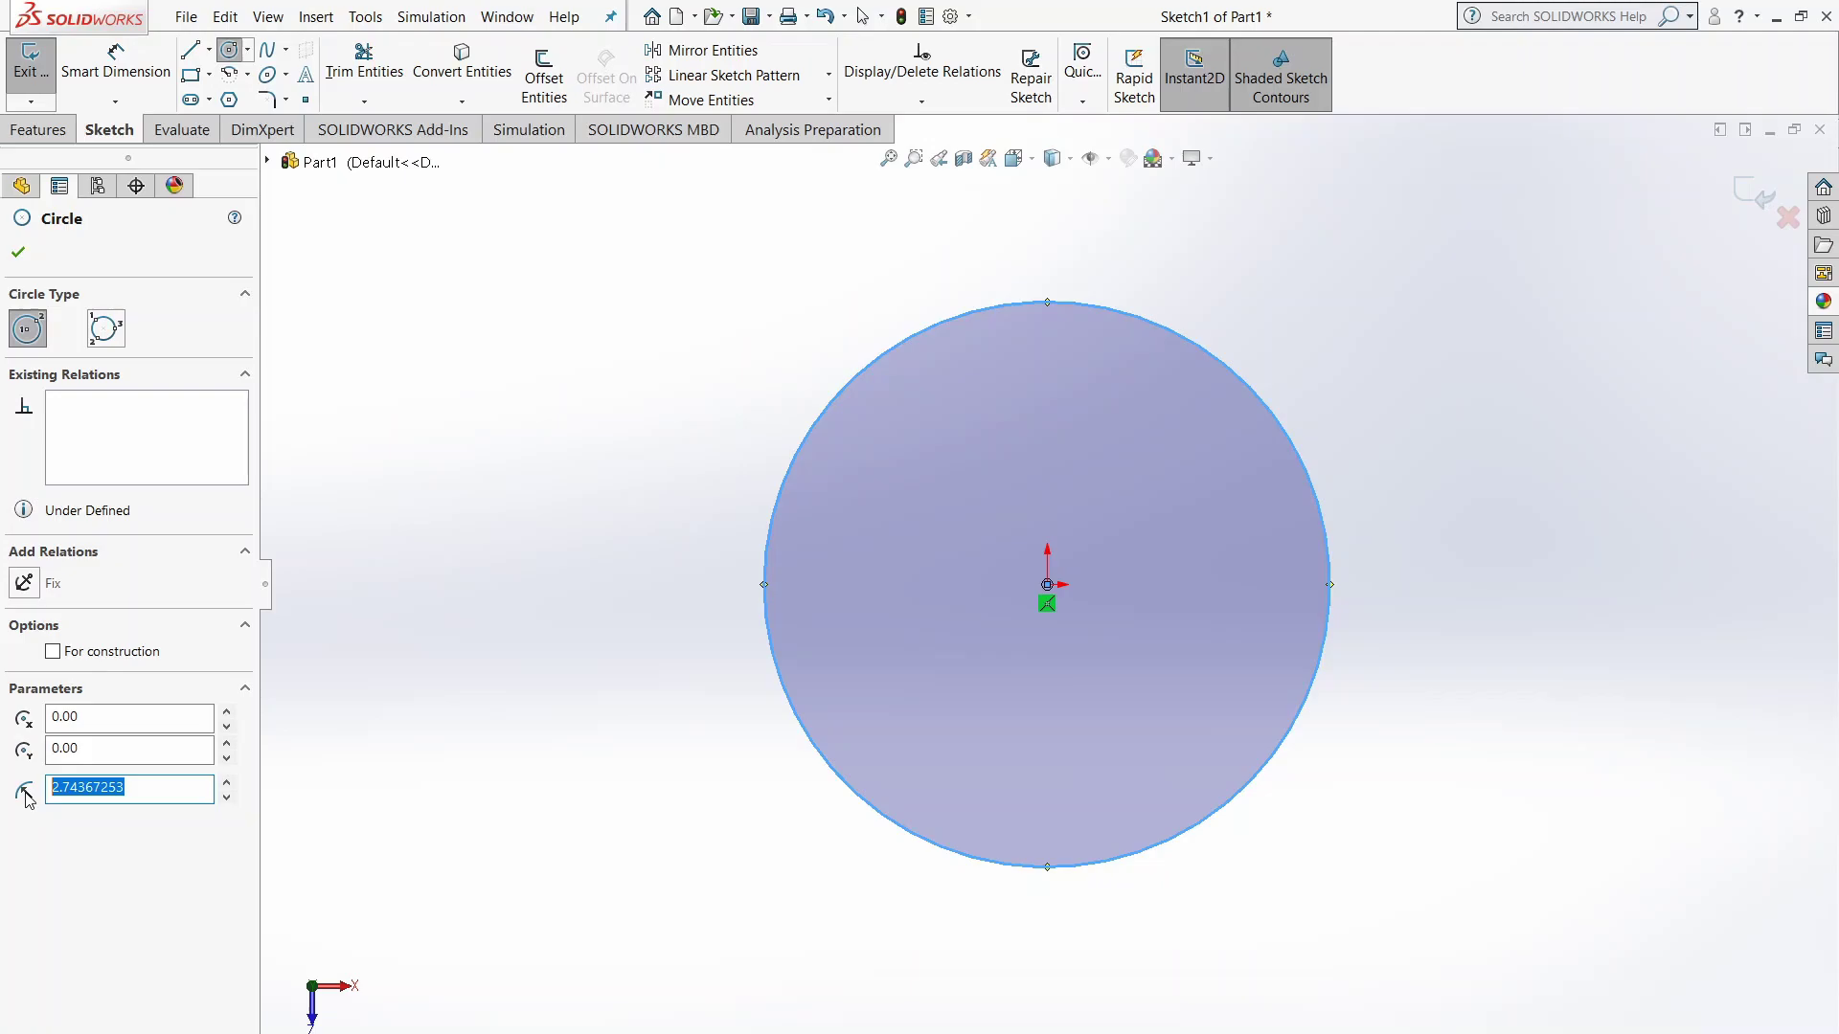
{"action": "type", "text": "0.375in"}
{"action": "key", "text": "Return"}
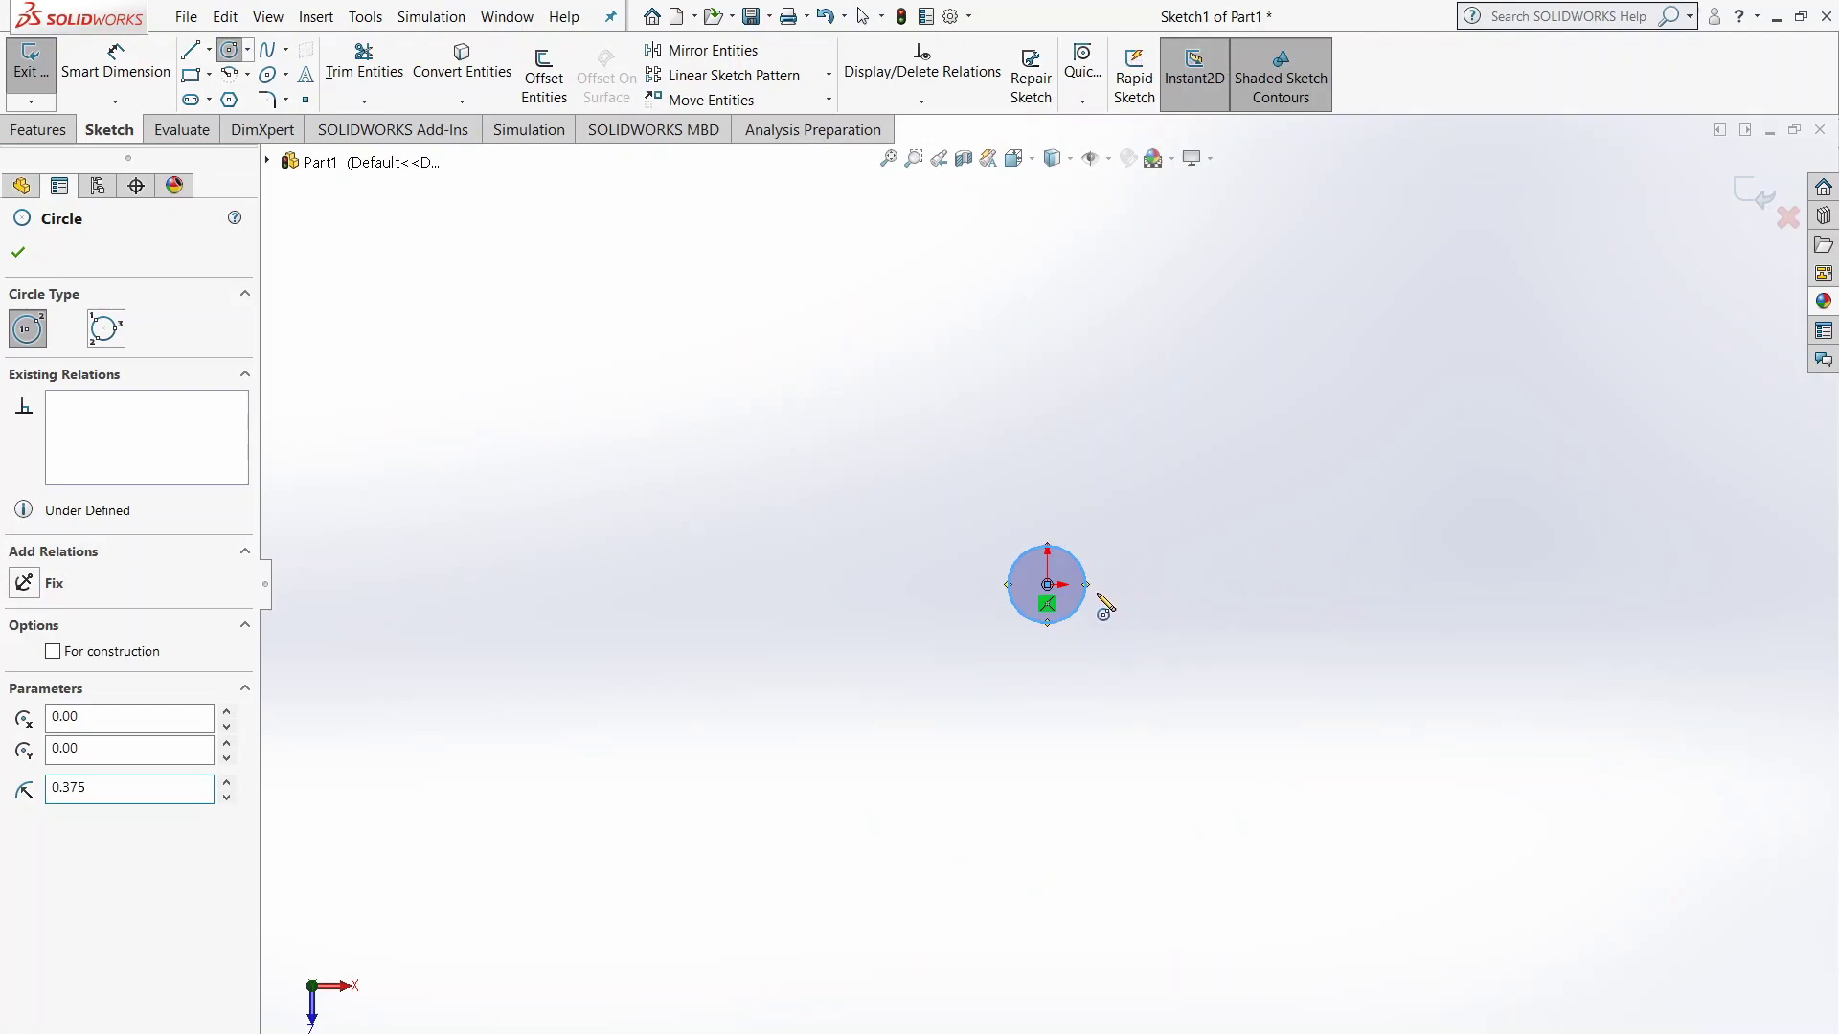
Add a 0.75 in diameter dimension to the circle, placed beside it
{"action": "middle_click_drag", "start_coordinate": [1079, 644], "coordinate": [1080, 624], "text": "ctrl"}
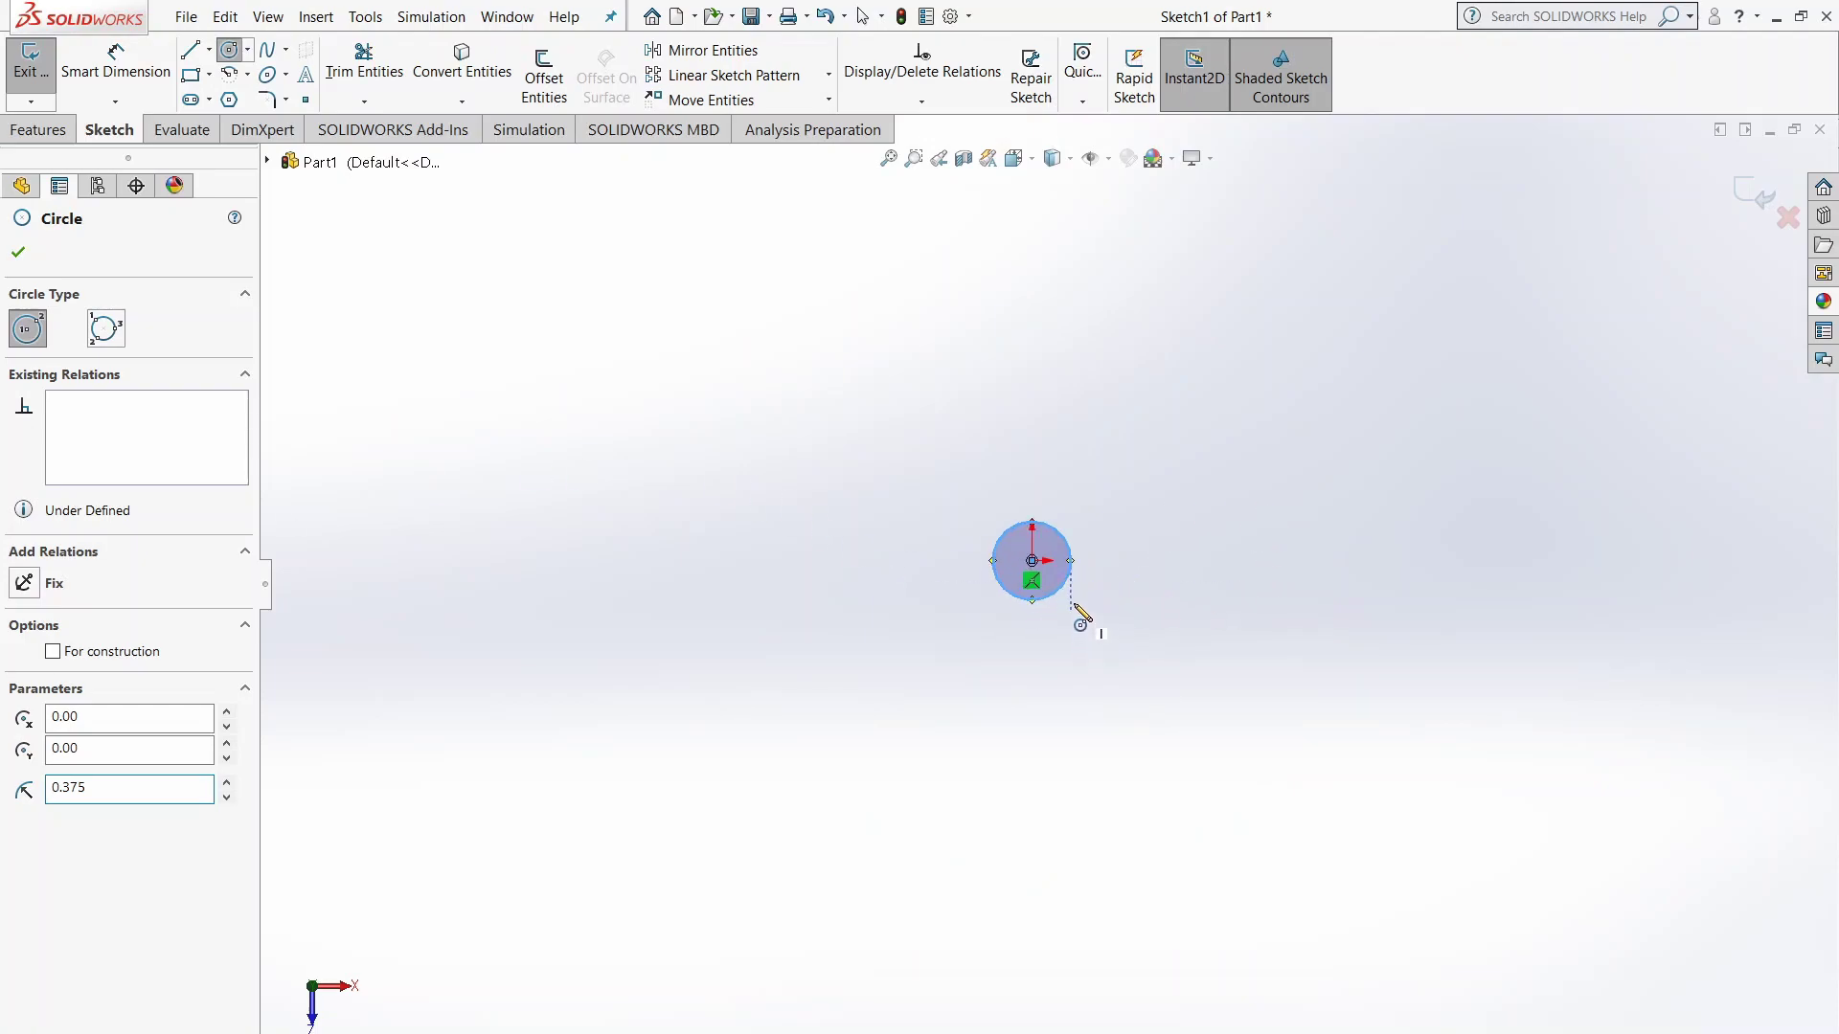
{"action": "scroll", "coordinate": [1080, 625], "scroll_direction": "down", "scroll_amount": 5}
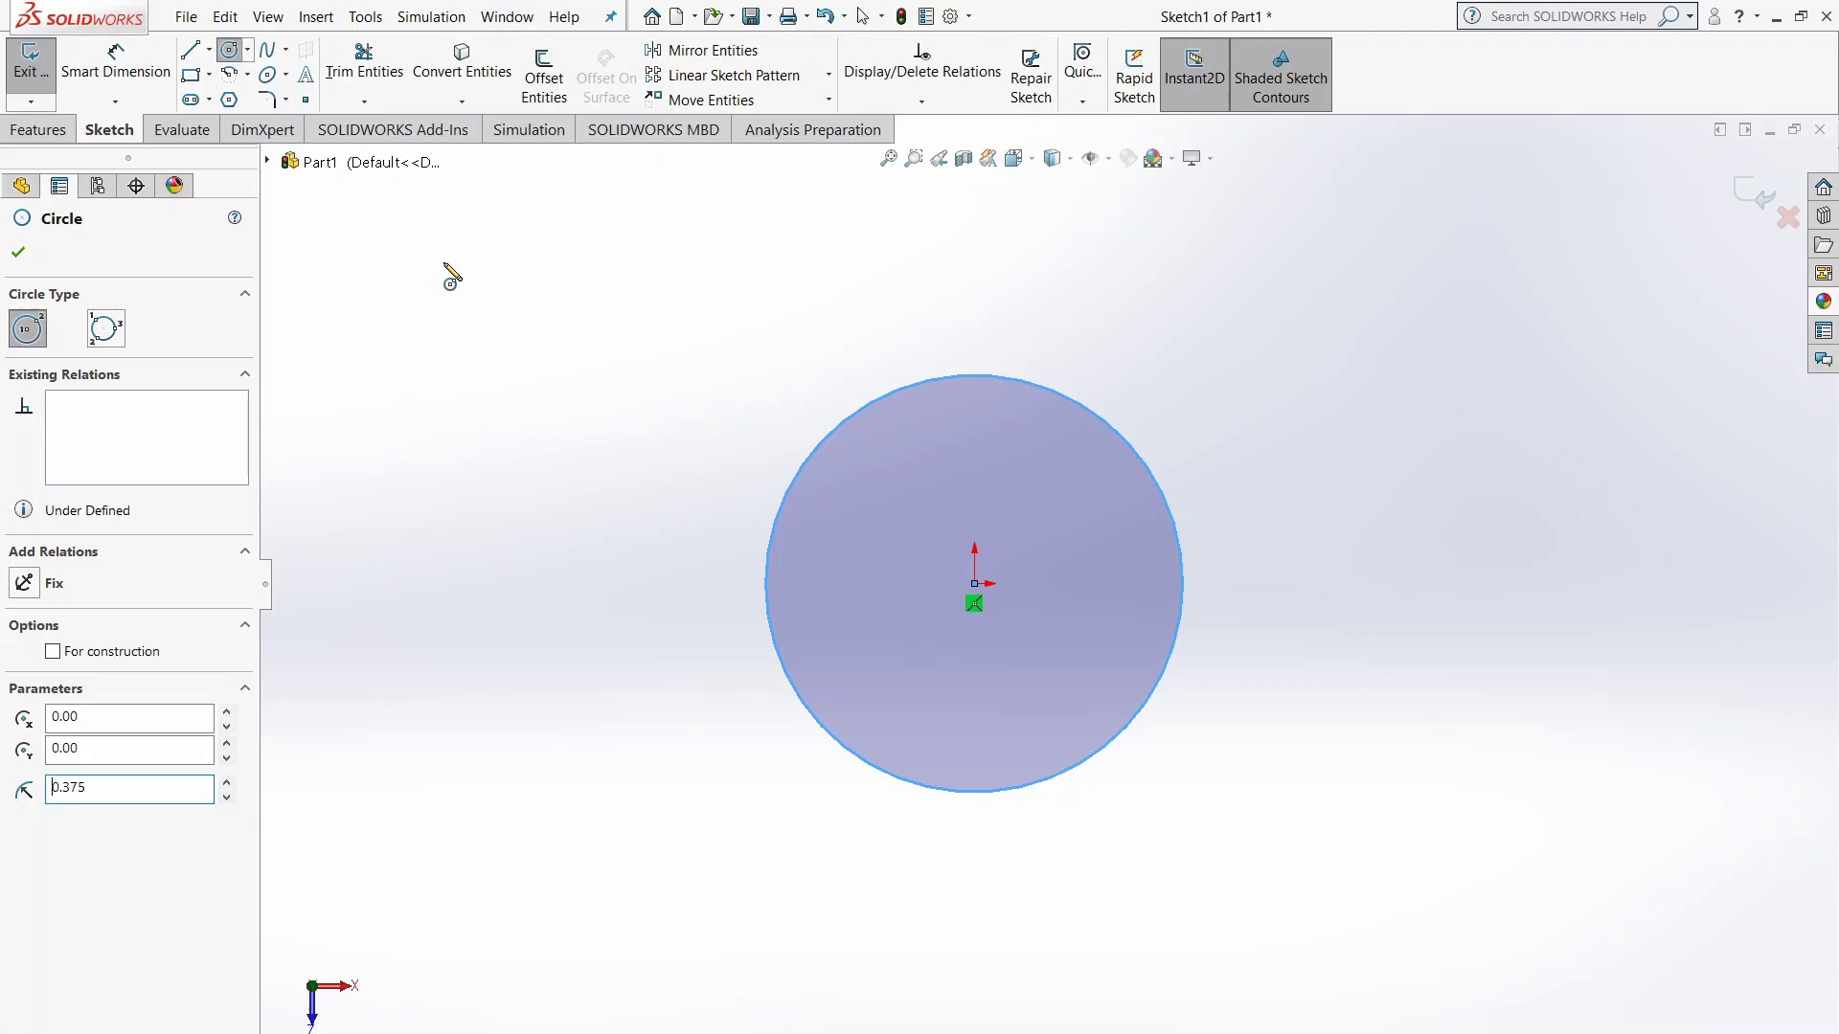
{"action": "left_click", "coordinate": [116, 82]}
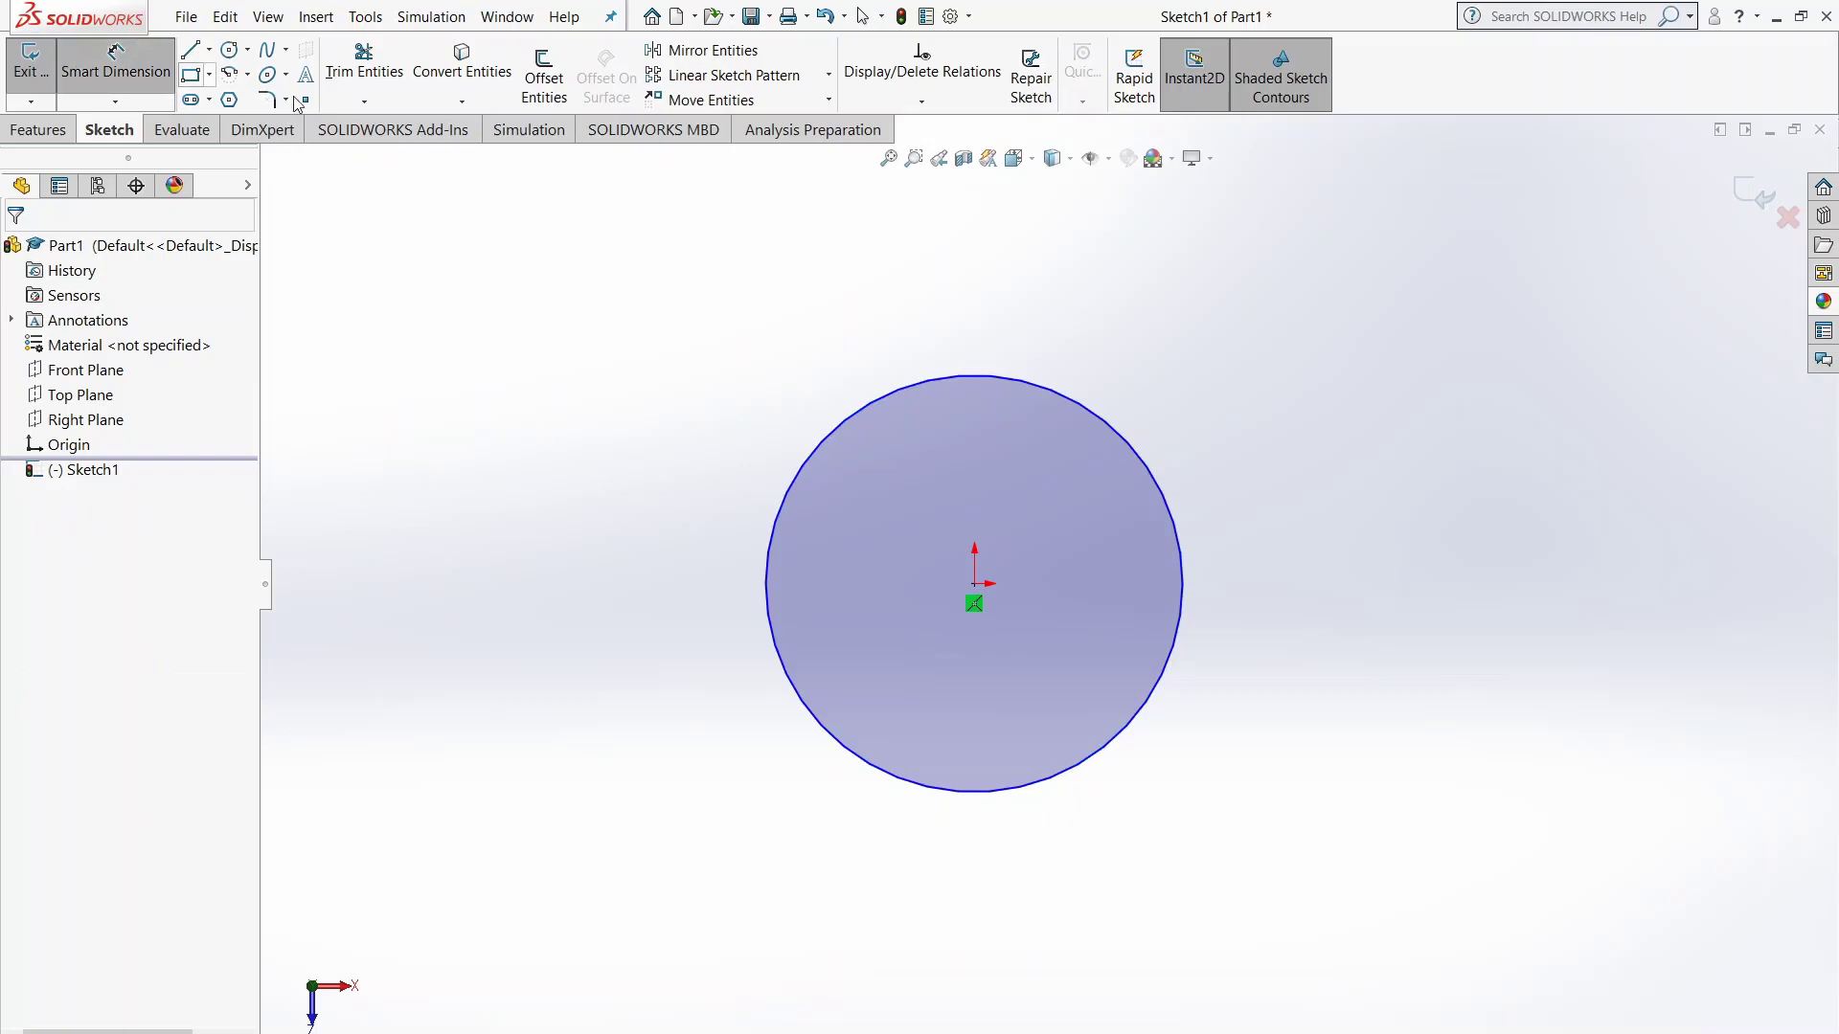
{"action": "left_click", "coordinate": [974, 379]}
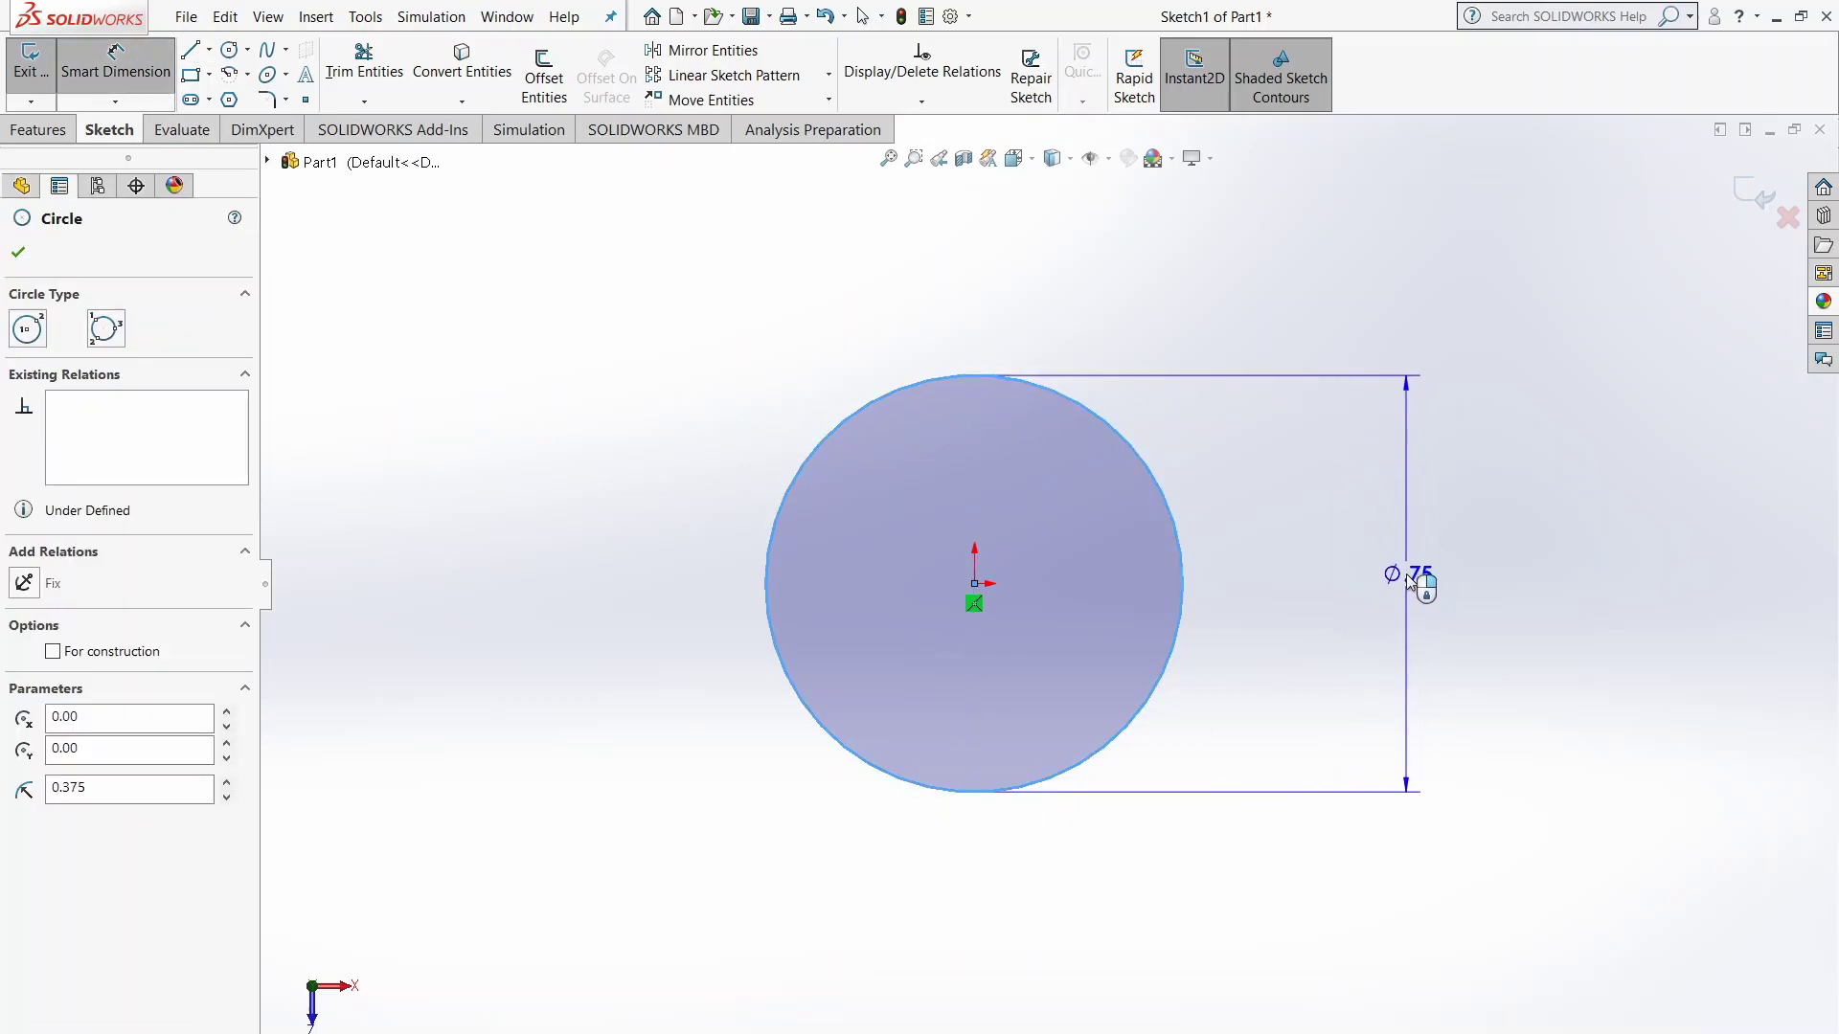
{"action": "left_click", "coordinate": [1406, 573]}
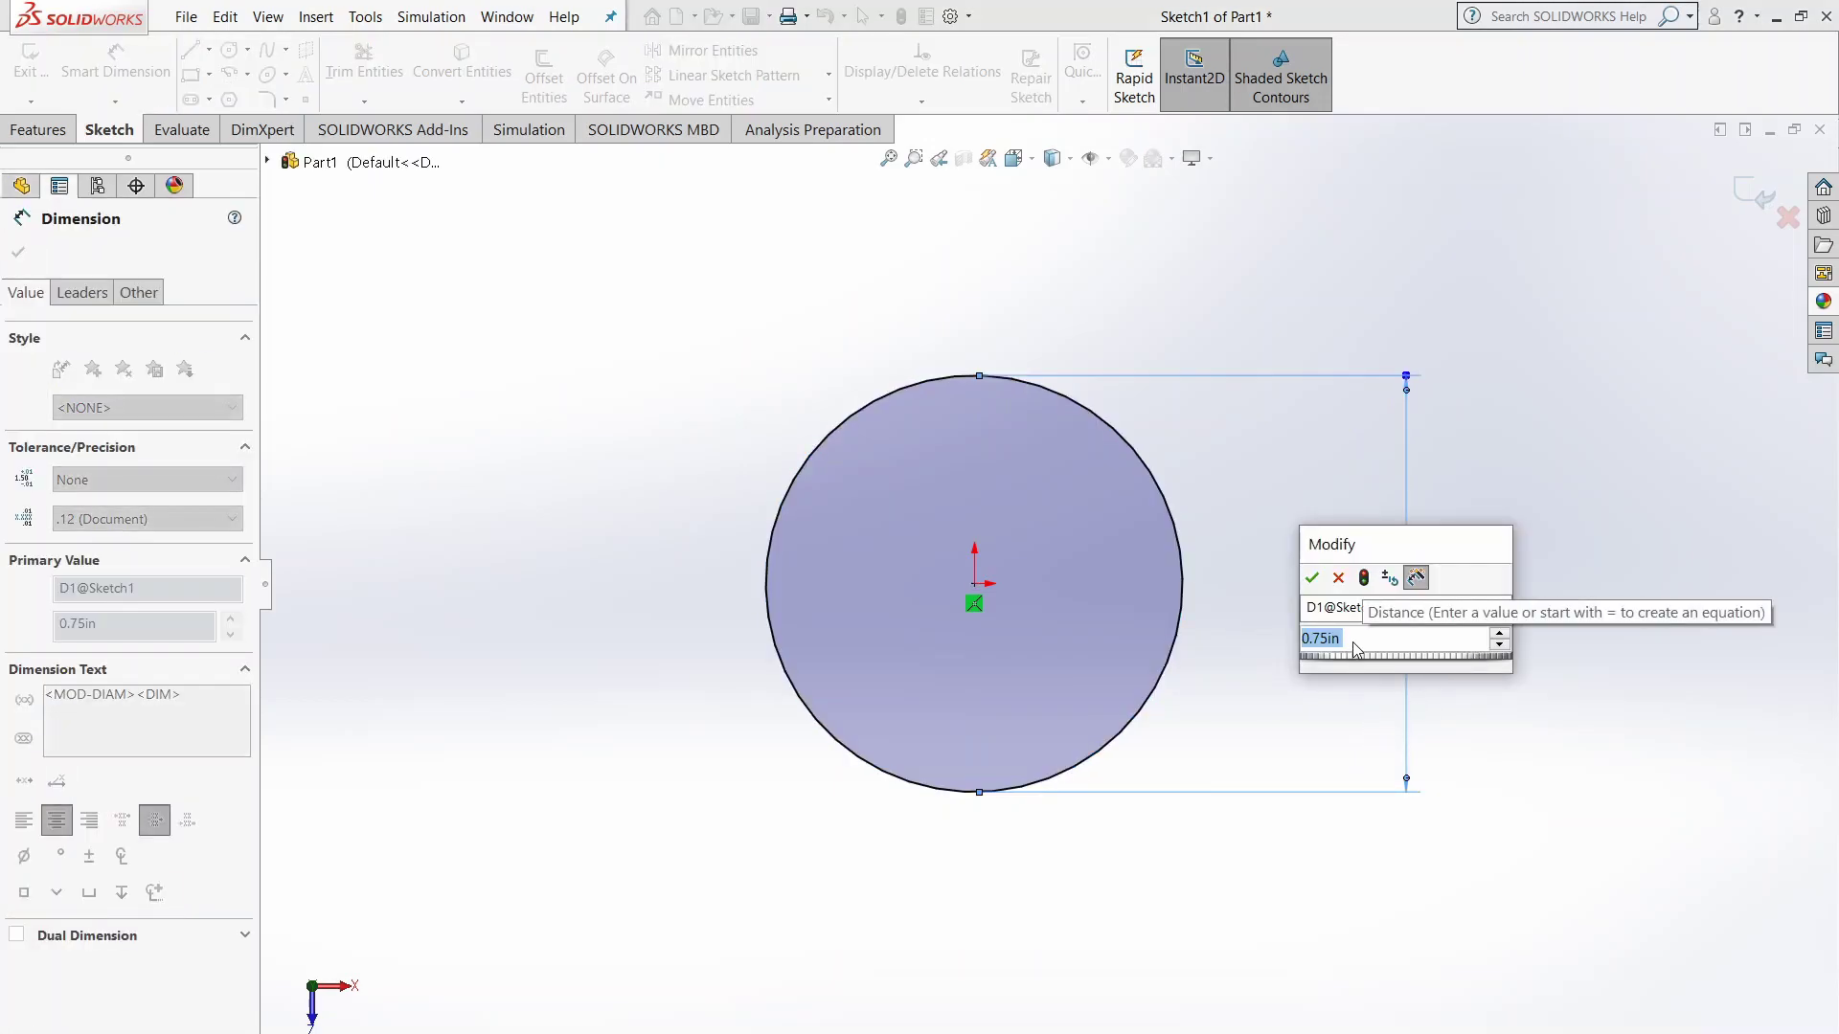
{"action": "key", "text": "Return"}
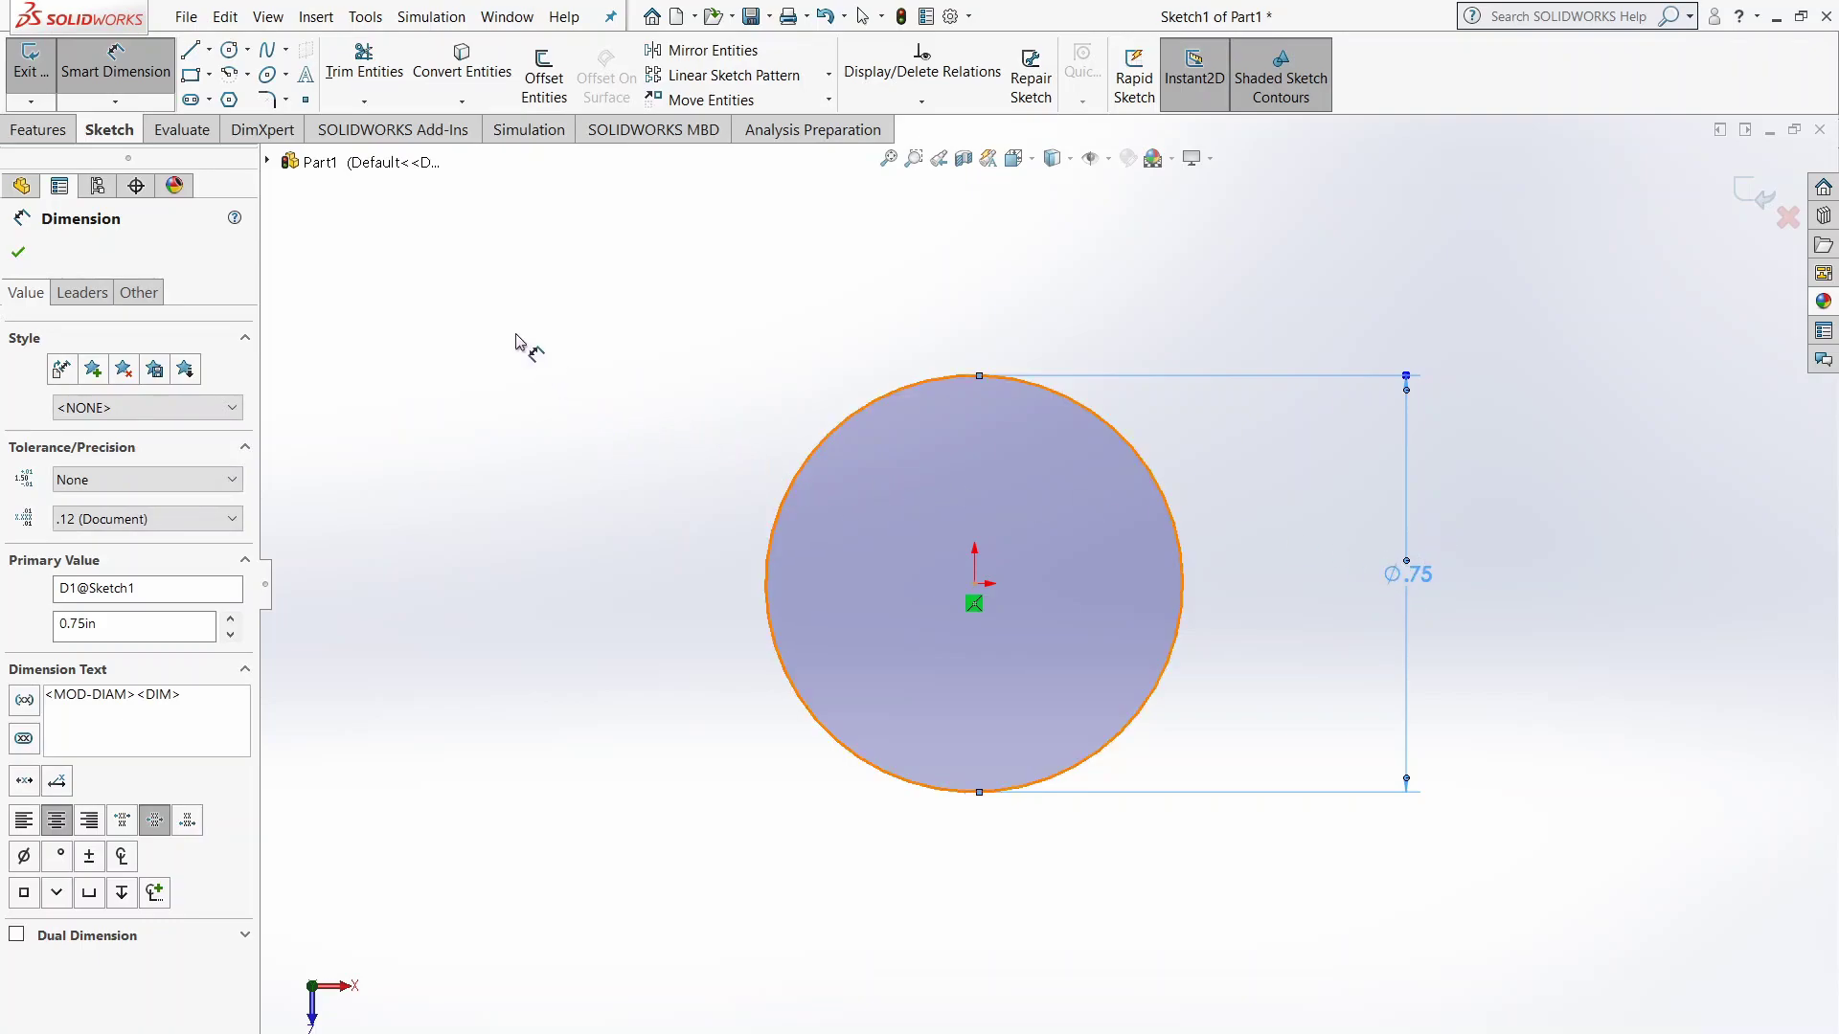
{"action": "left_click", "coordinate": [103, 77]}
{"action": "left_click", "coordinate": [102, 77]}
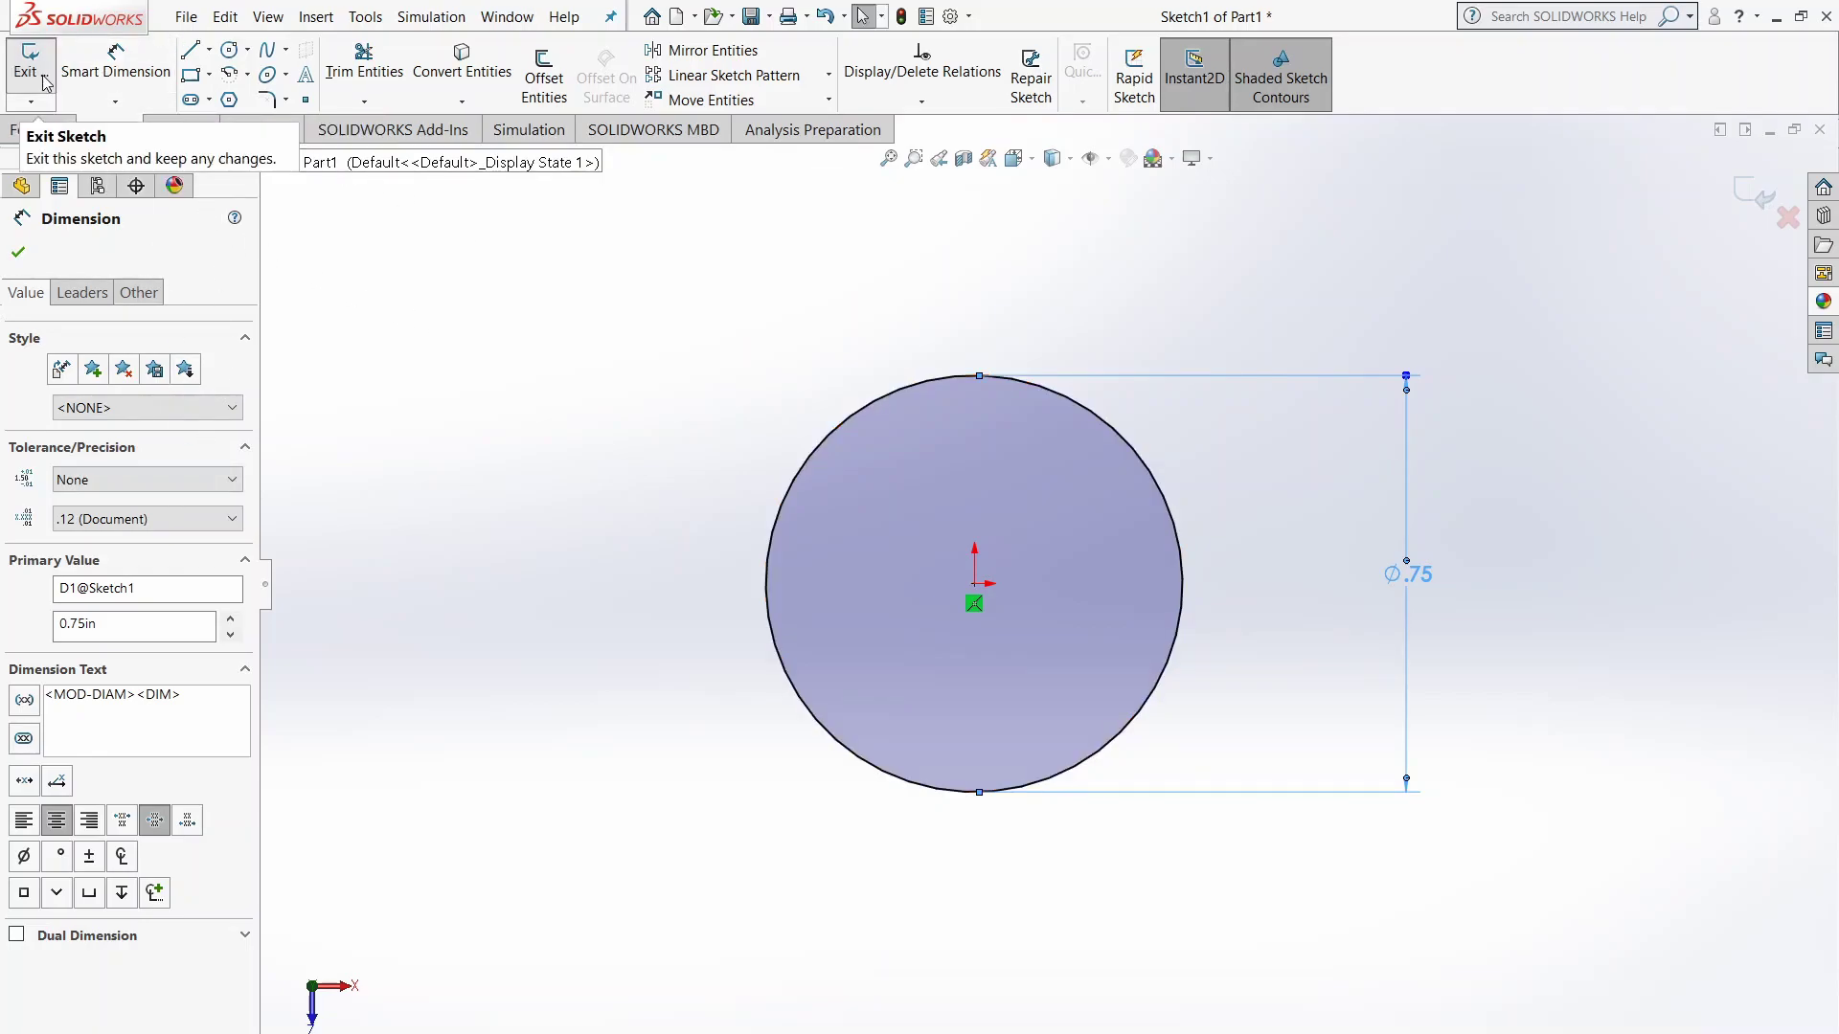
Offset the circle outward by 0.125 in, place the offset dimension below the circles and exit the sketch
{"action": "left_click", "coordinate": [544, 84]}
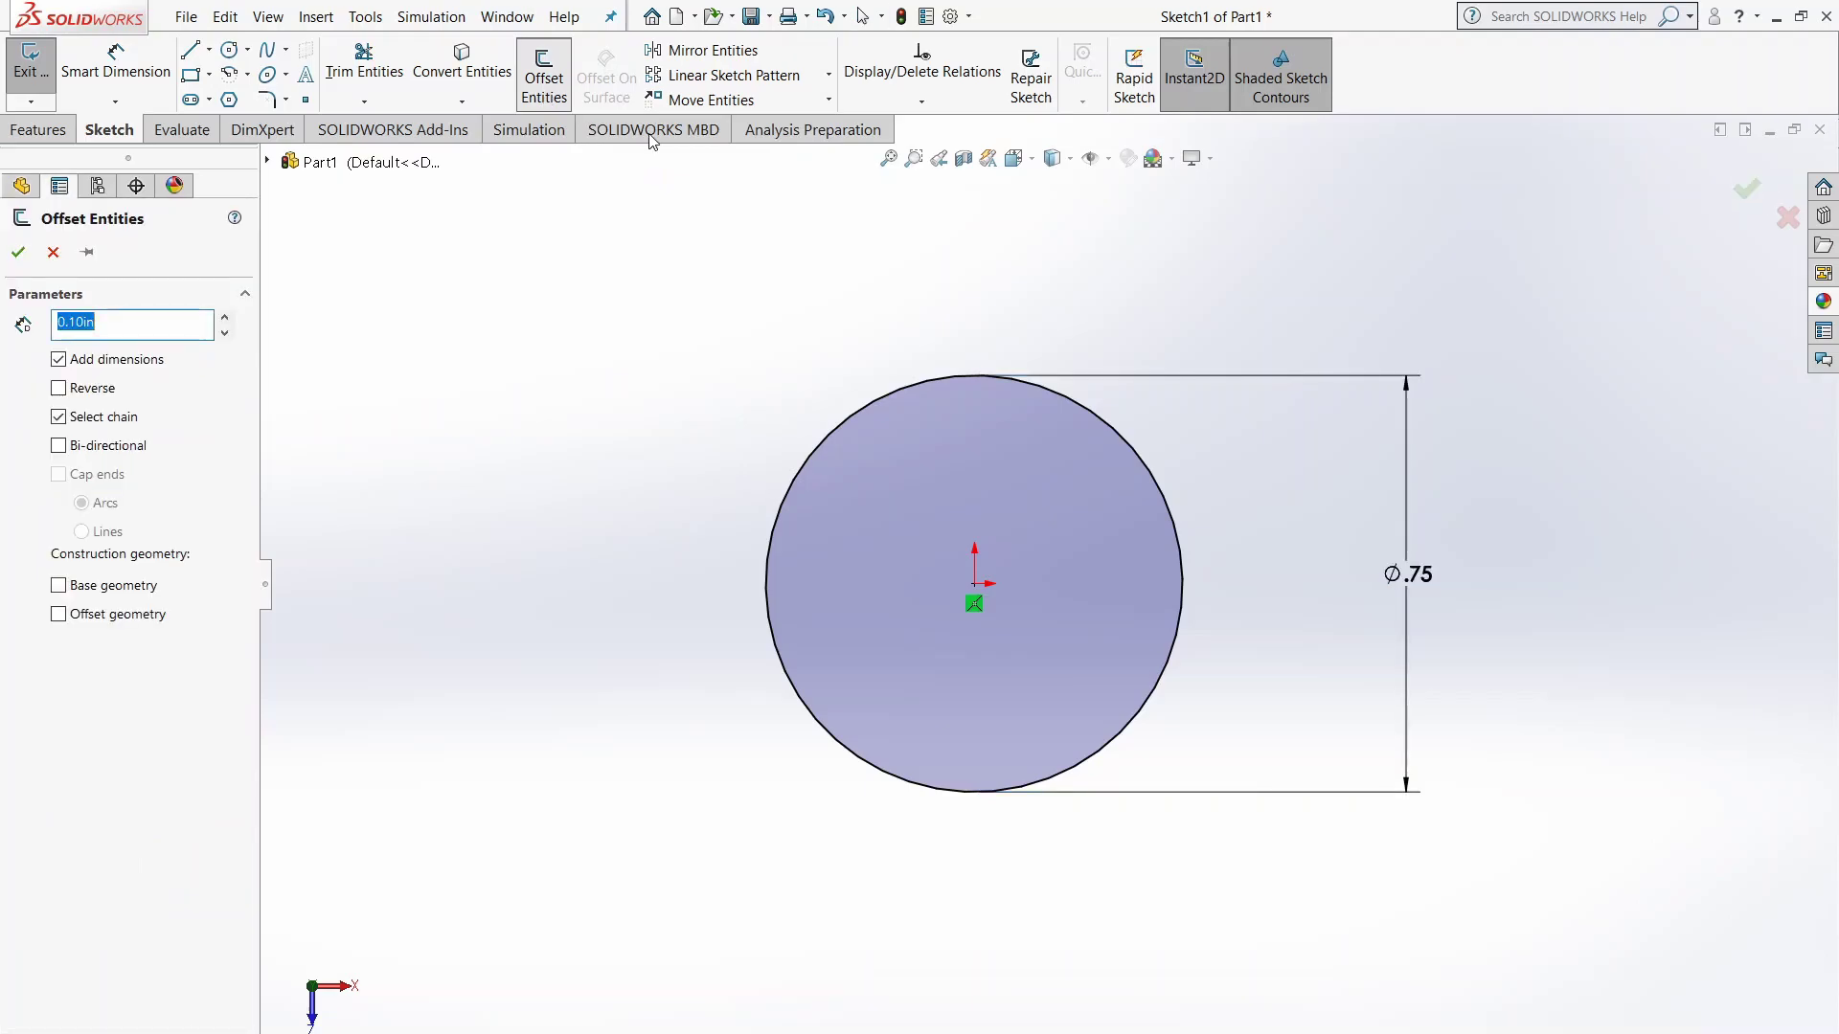
{"action": "left_click", "coordinate": [925, 397]}
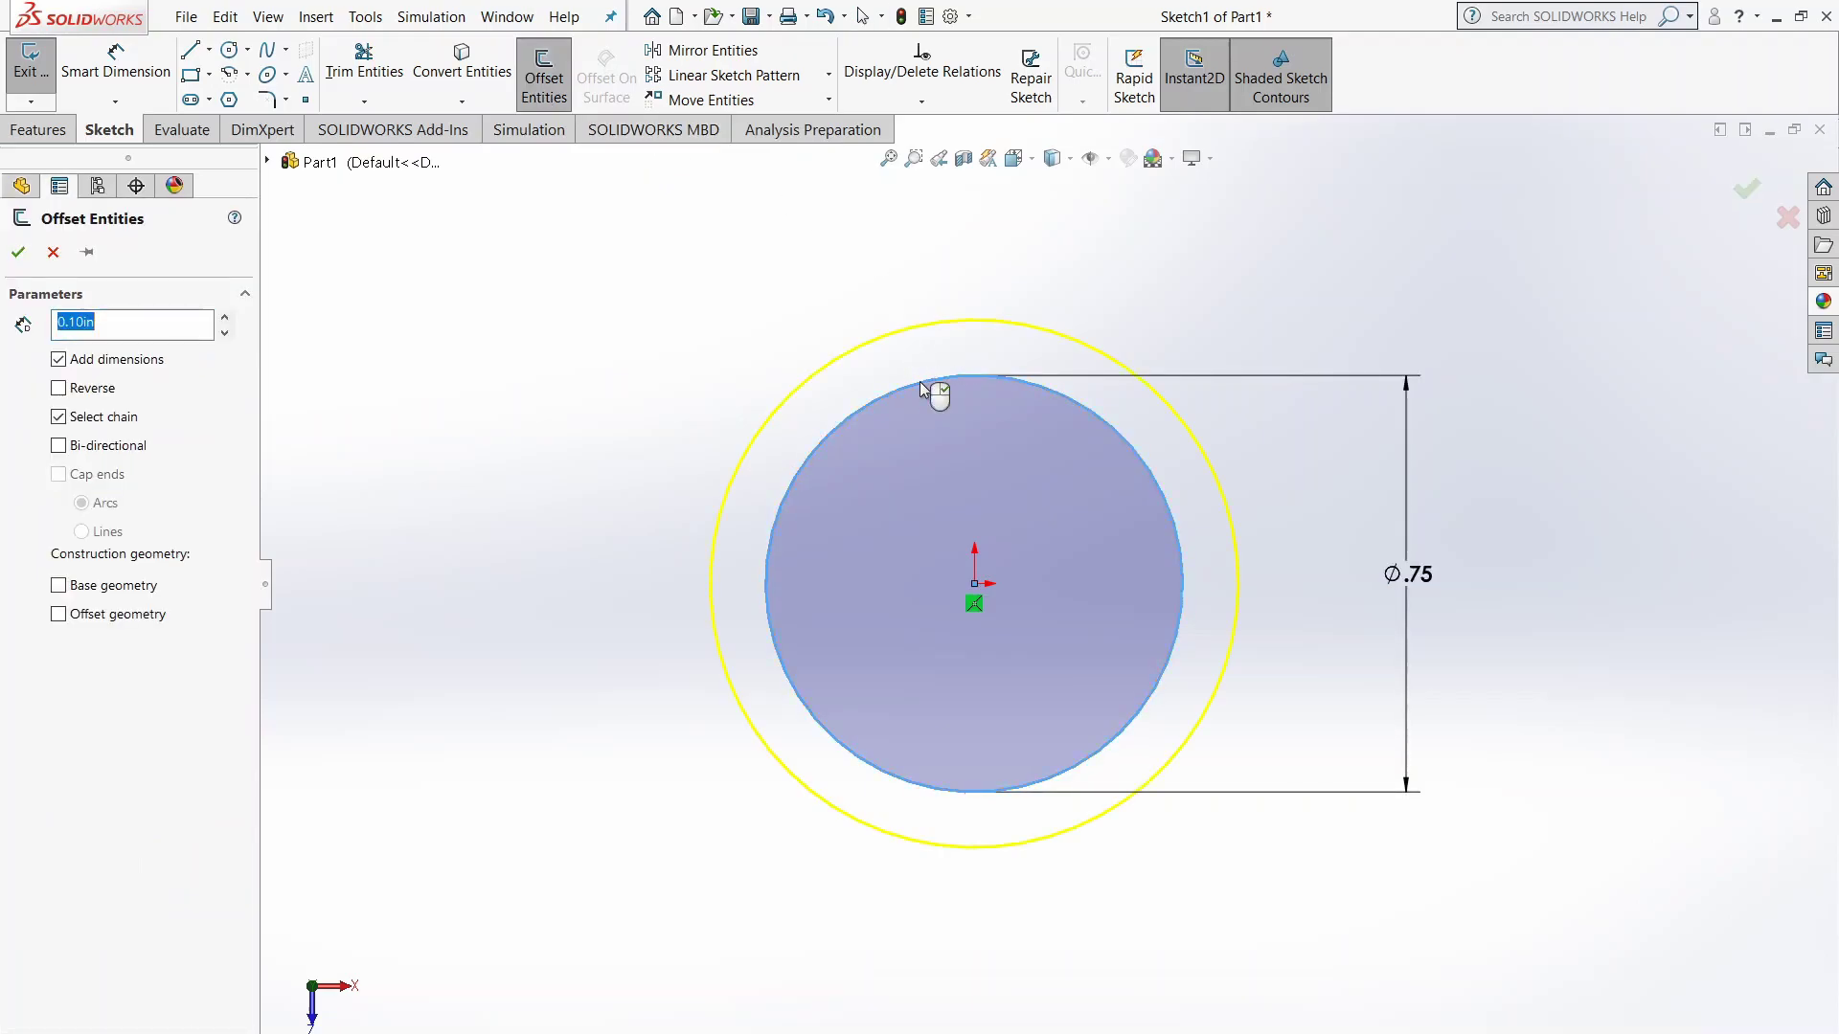
{"action": "left_click", "coordinate": [87, 323]}
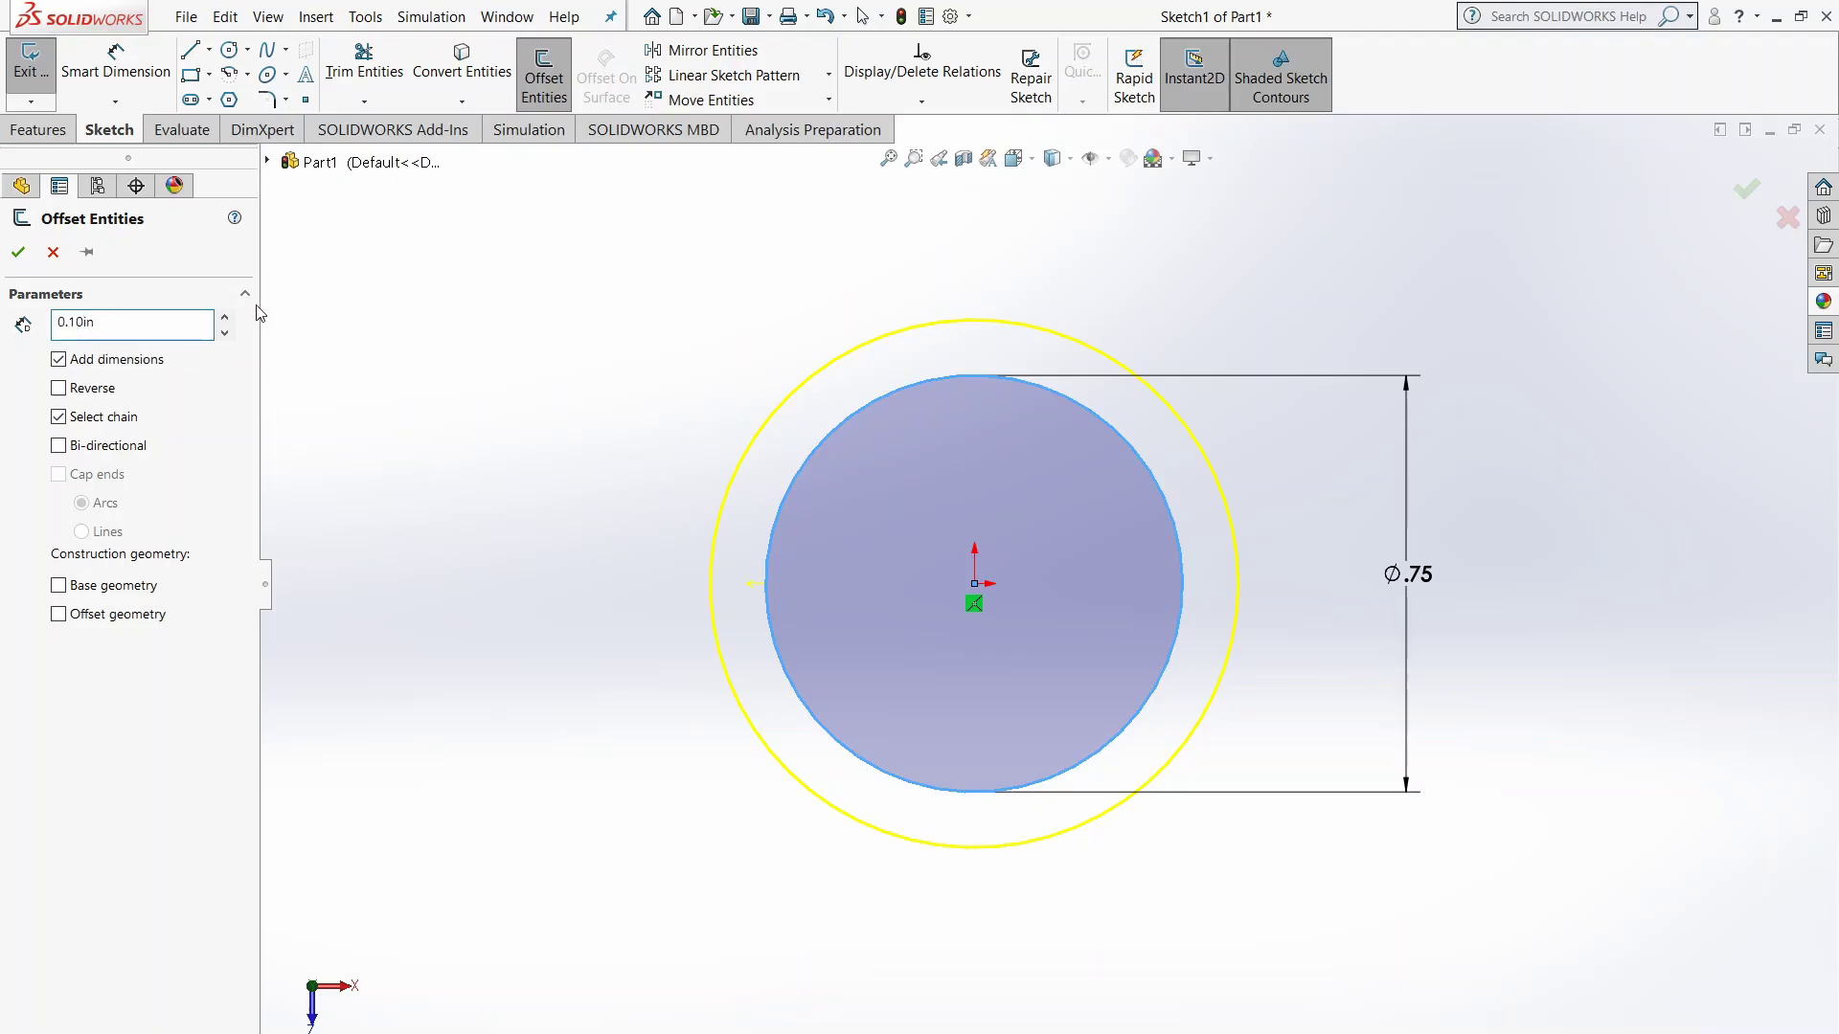
{"action": "key", "text": "BackSpace"}
{"action": "type", "text": "25"}
{"action": "key", "text": "Return"}
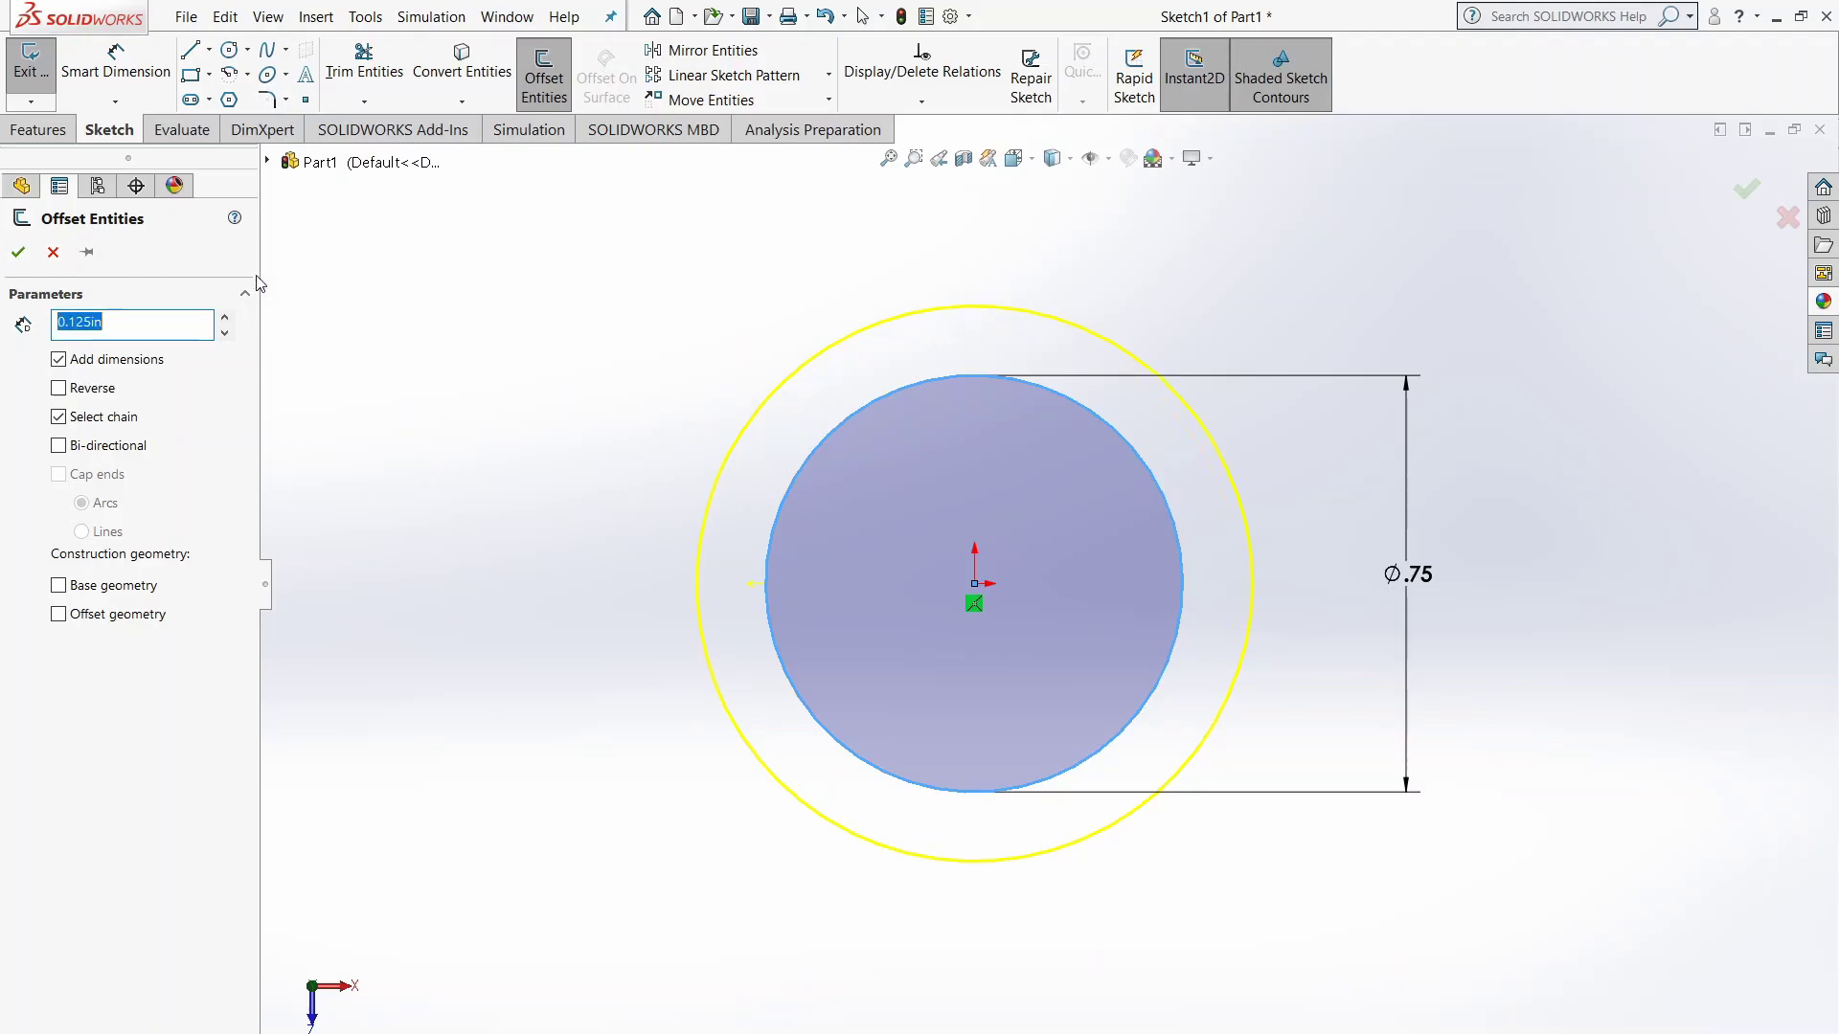
{"action": "left_click", "coordinate": [11, 255]}
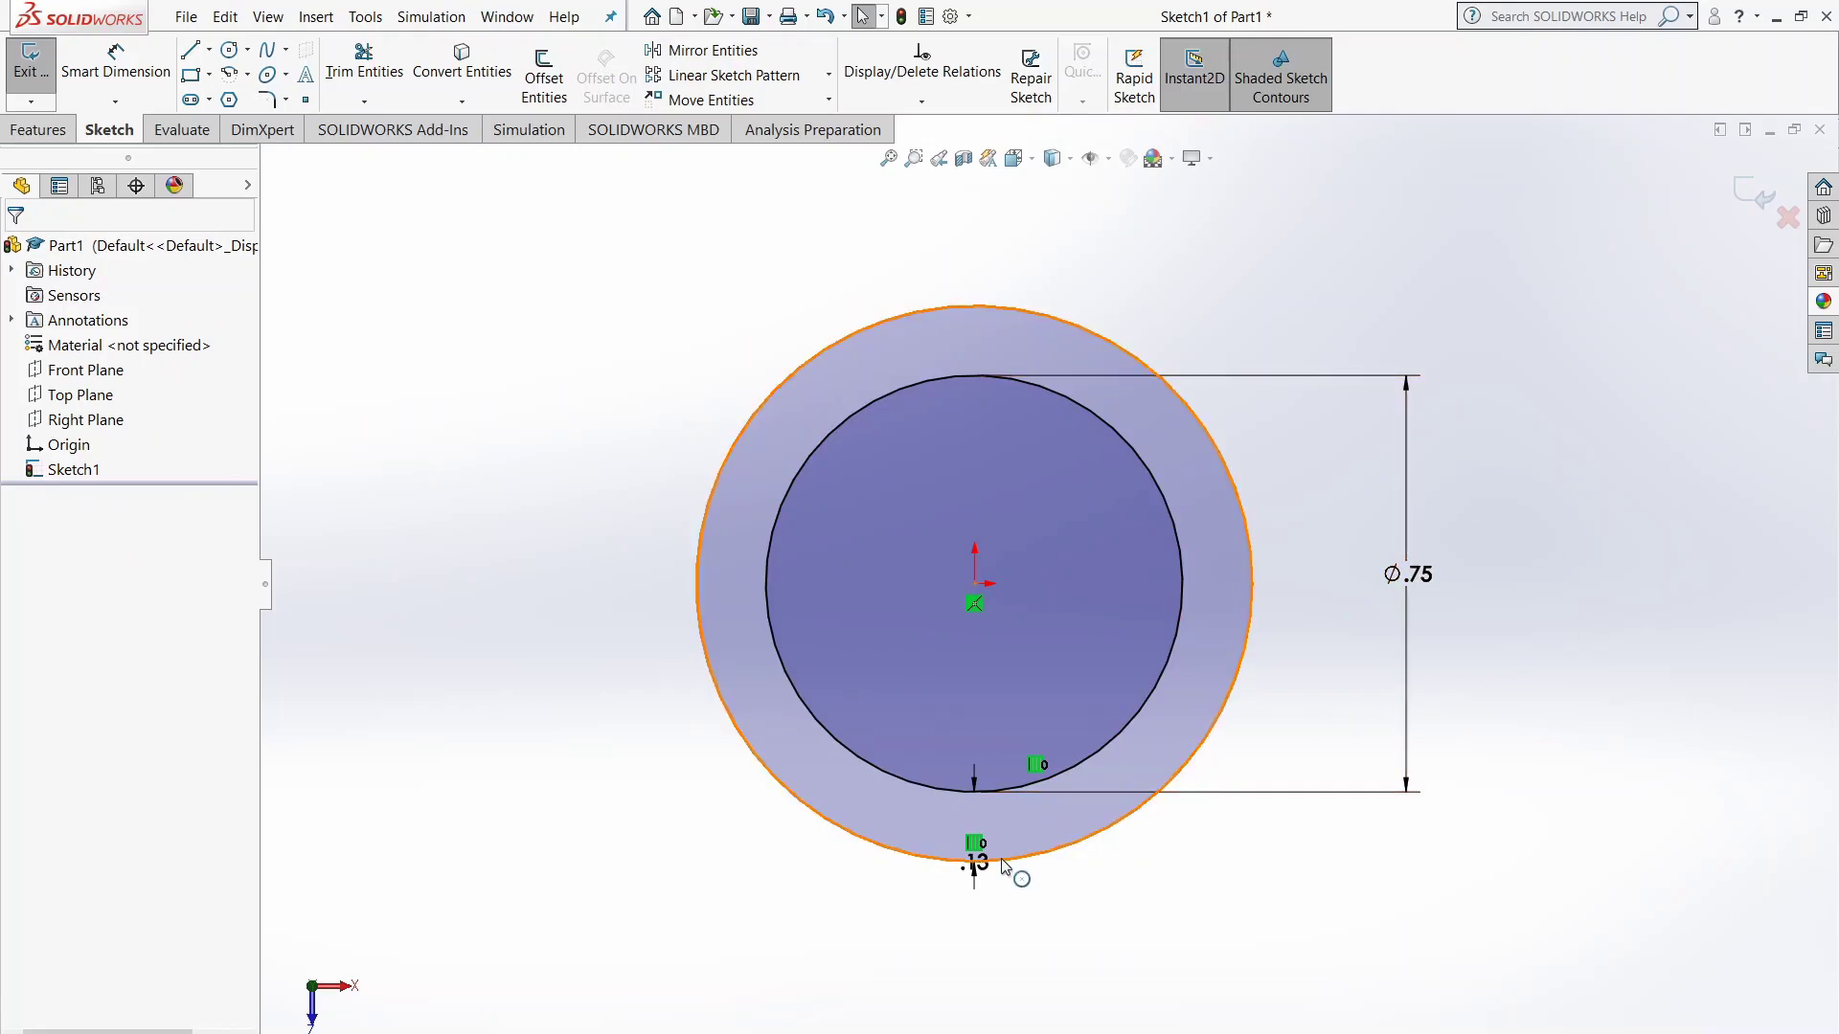
{"action": "left_click_drag", "start_coordinate": [989, 874], "coordinate": [1073, 1007]}
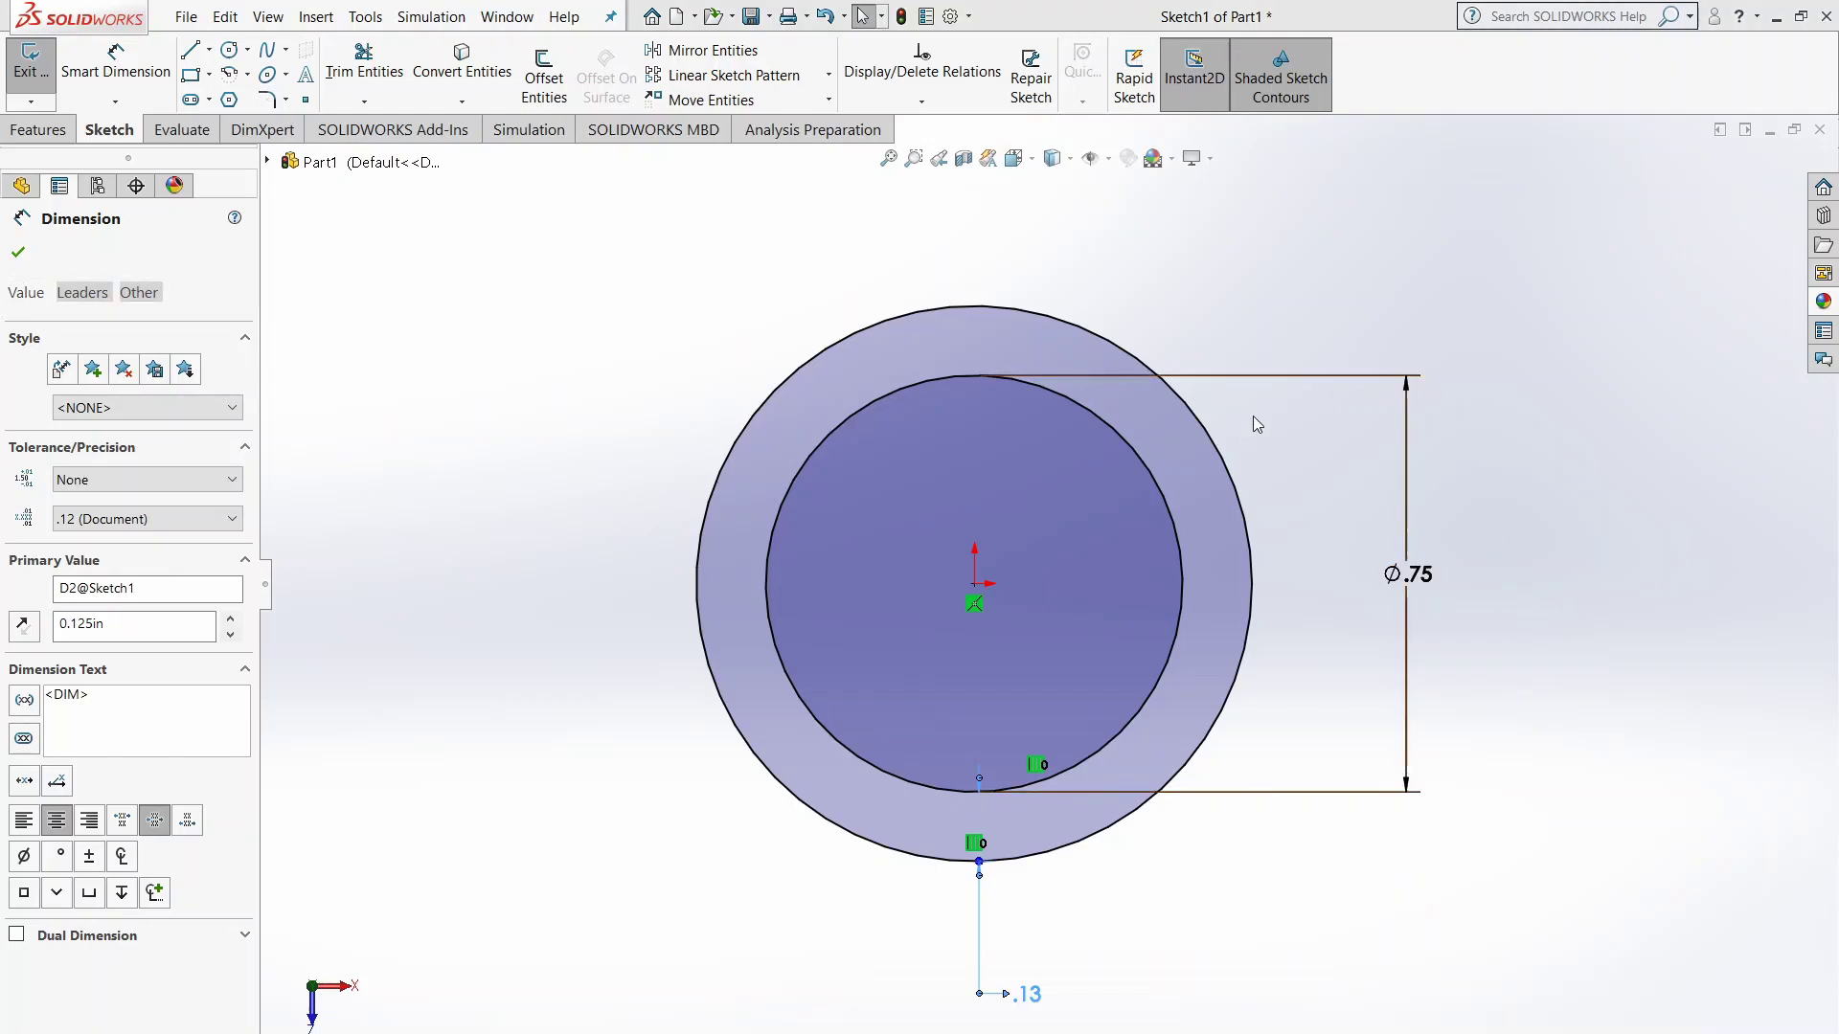
{"action": "left_click", "coordinate": [31, 75]}
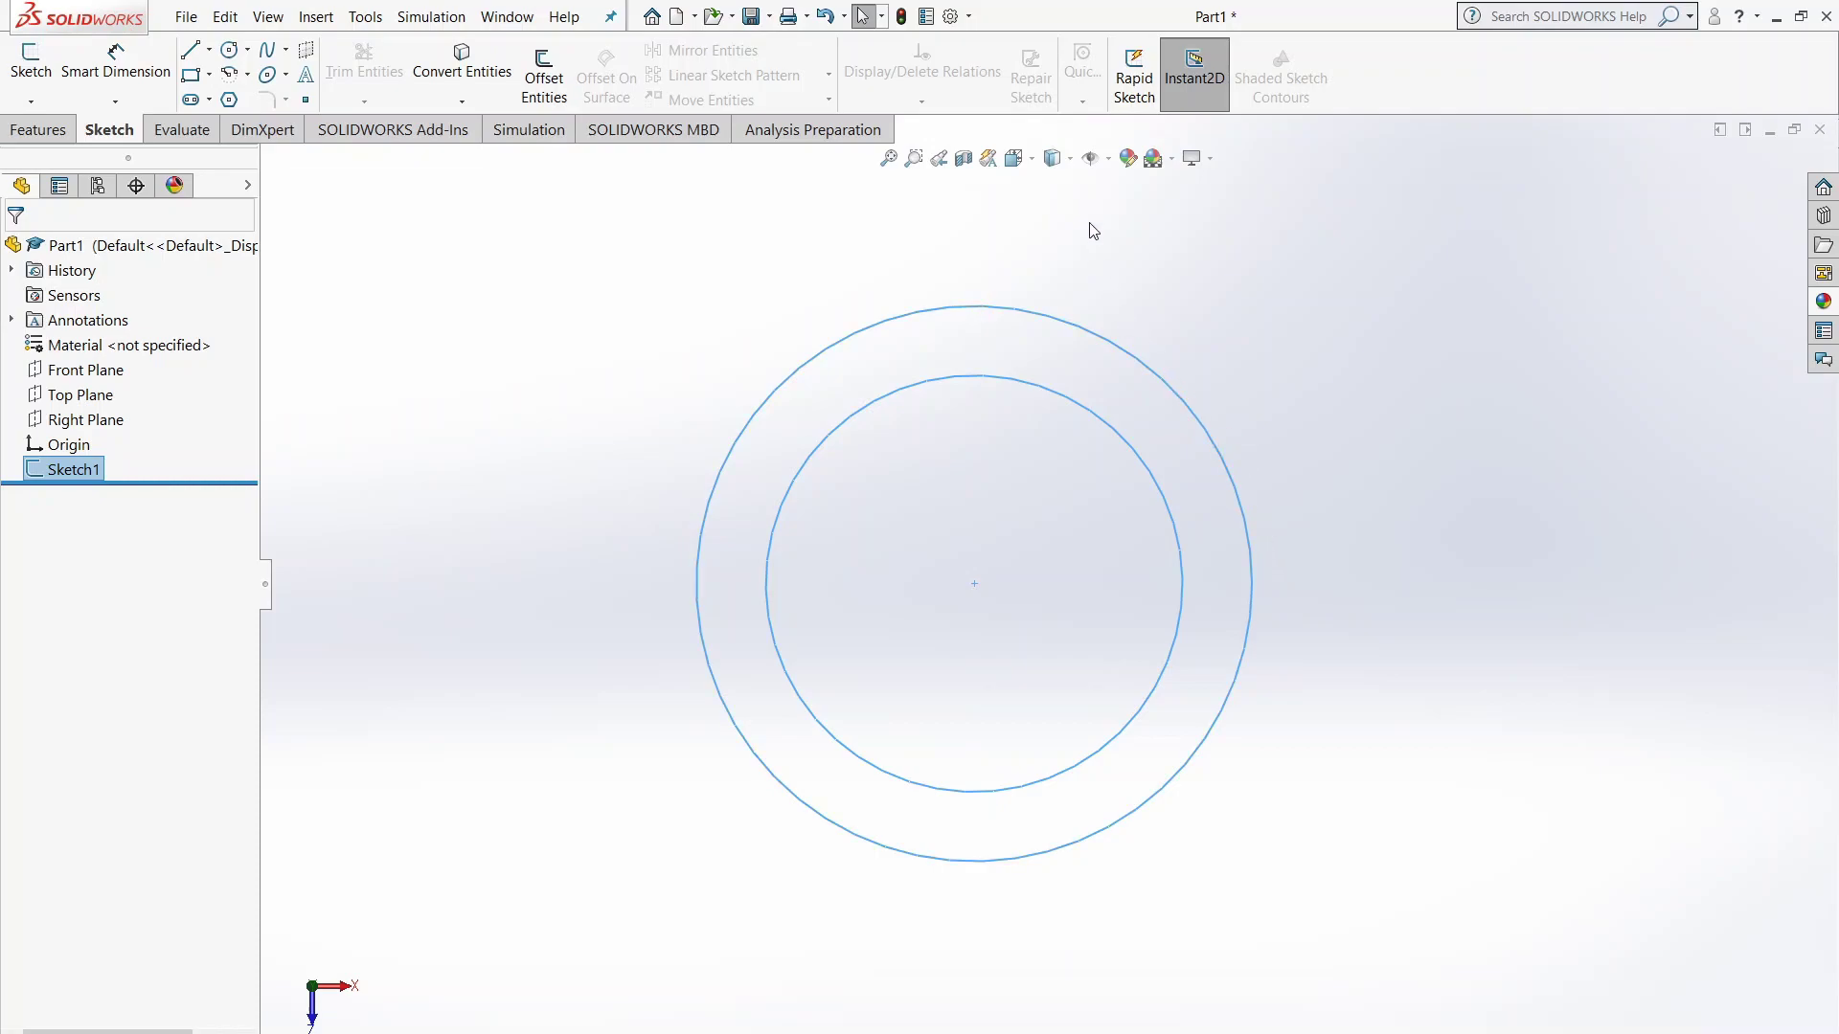
Extrude the ring profile between the two circles upward as a blind boss 0.25 in deep
{"action": "left_click", "coordinate": [1030, 161]}
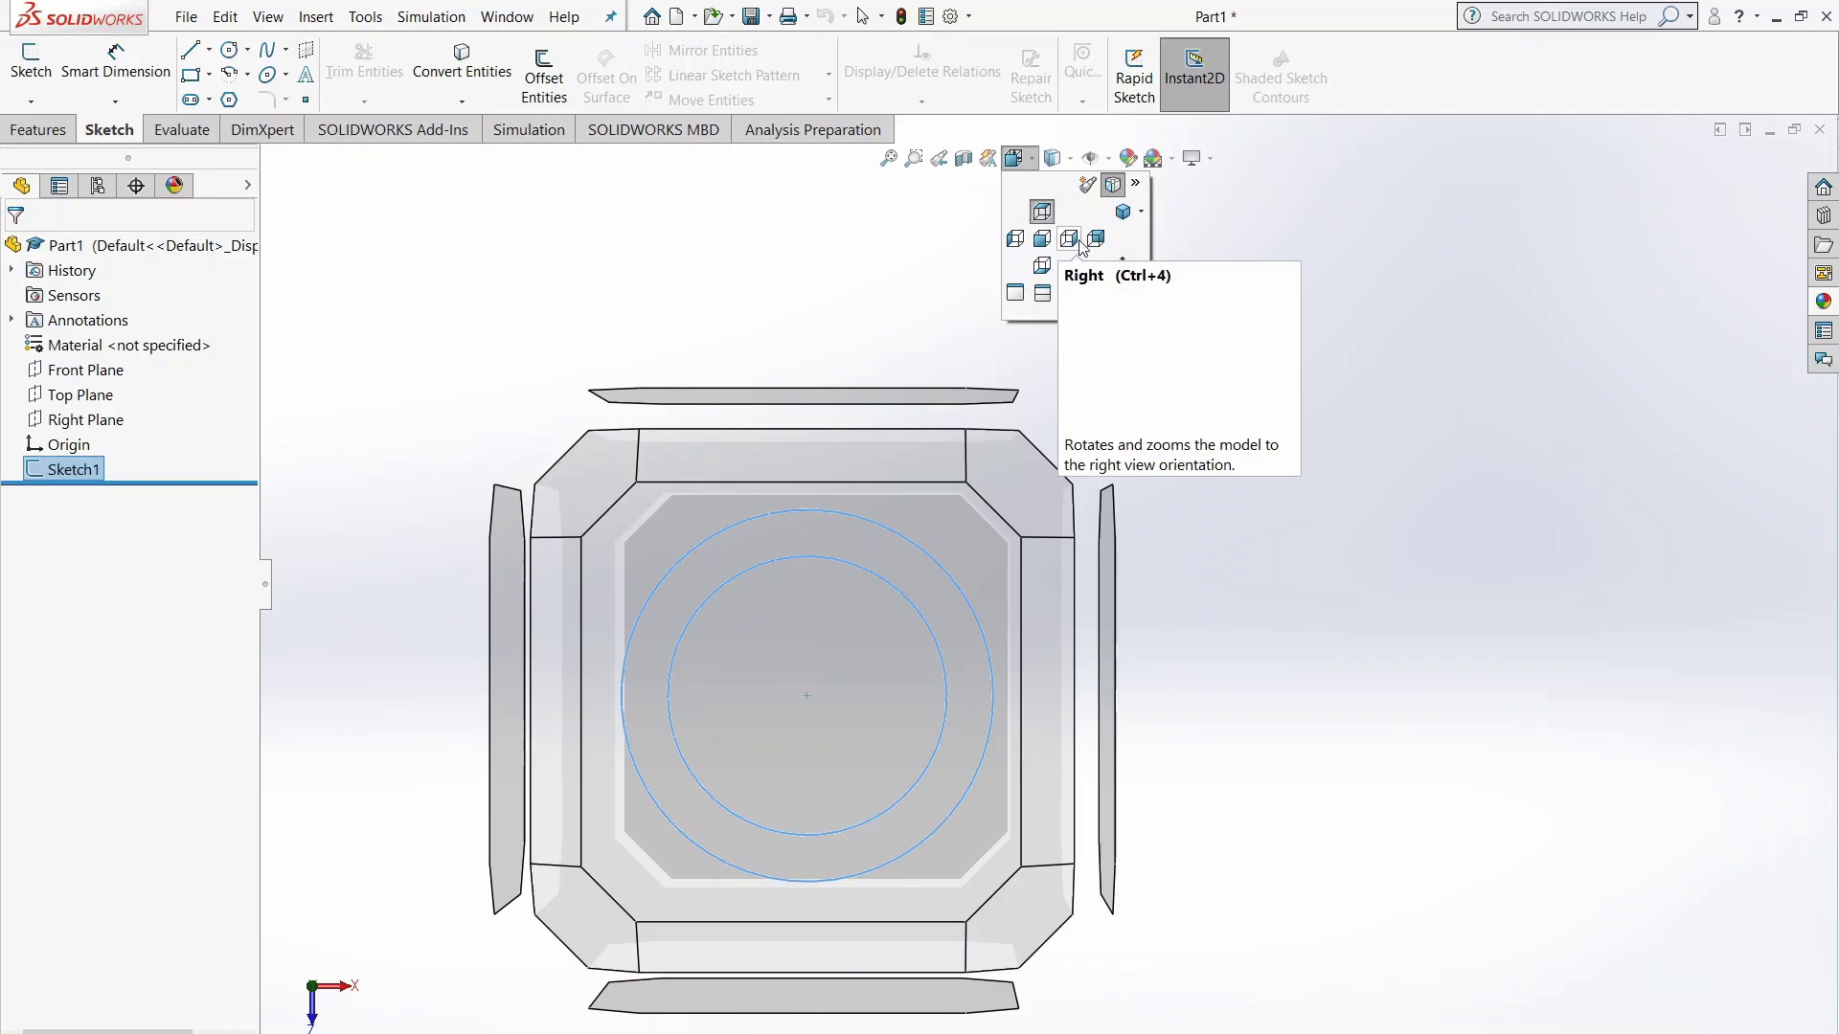
{"action": "left_click", "coordinate": [1123, 215]}
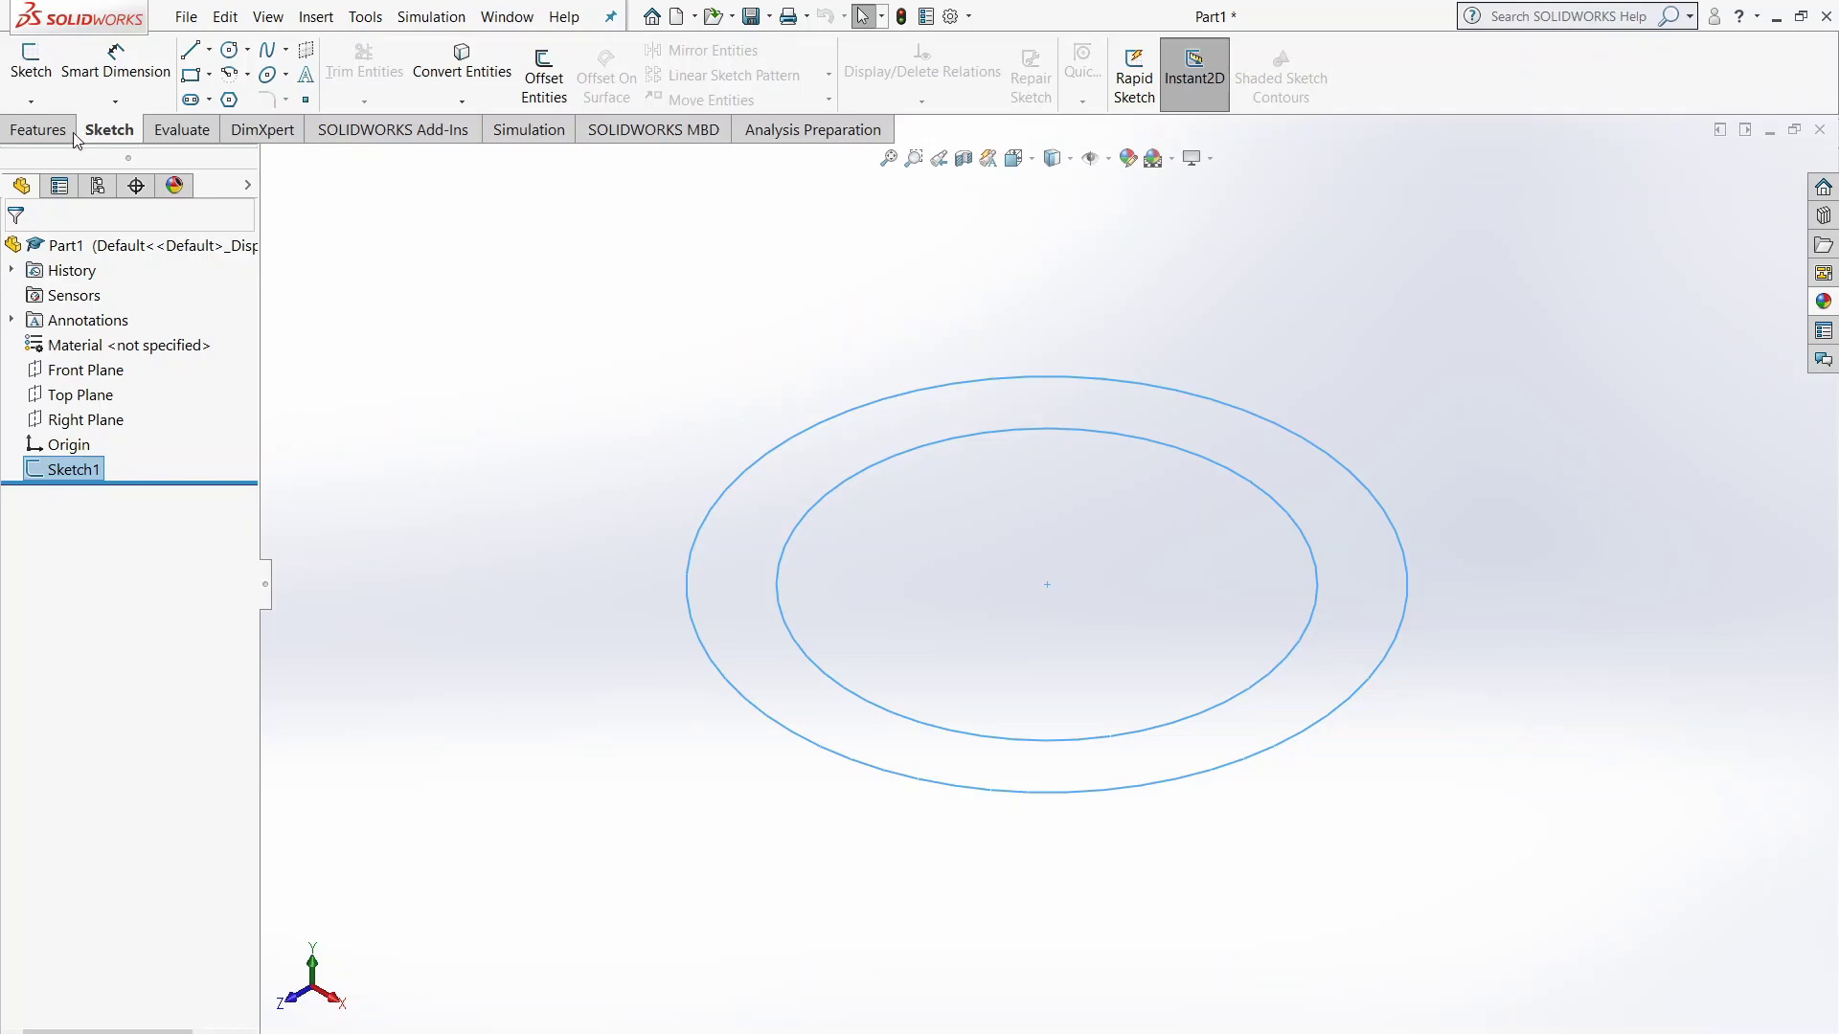
{"action": "left_click", "coordinate": [43, 137]}
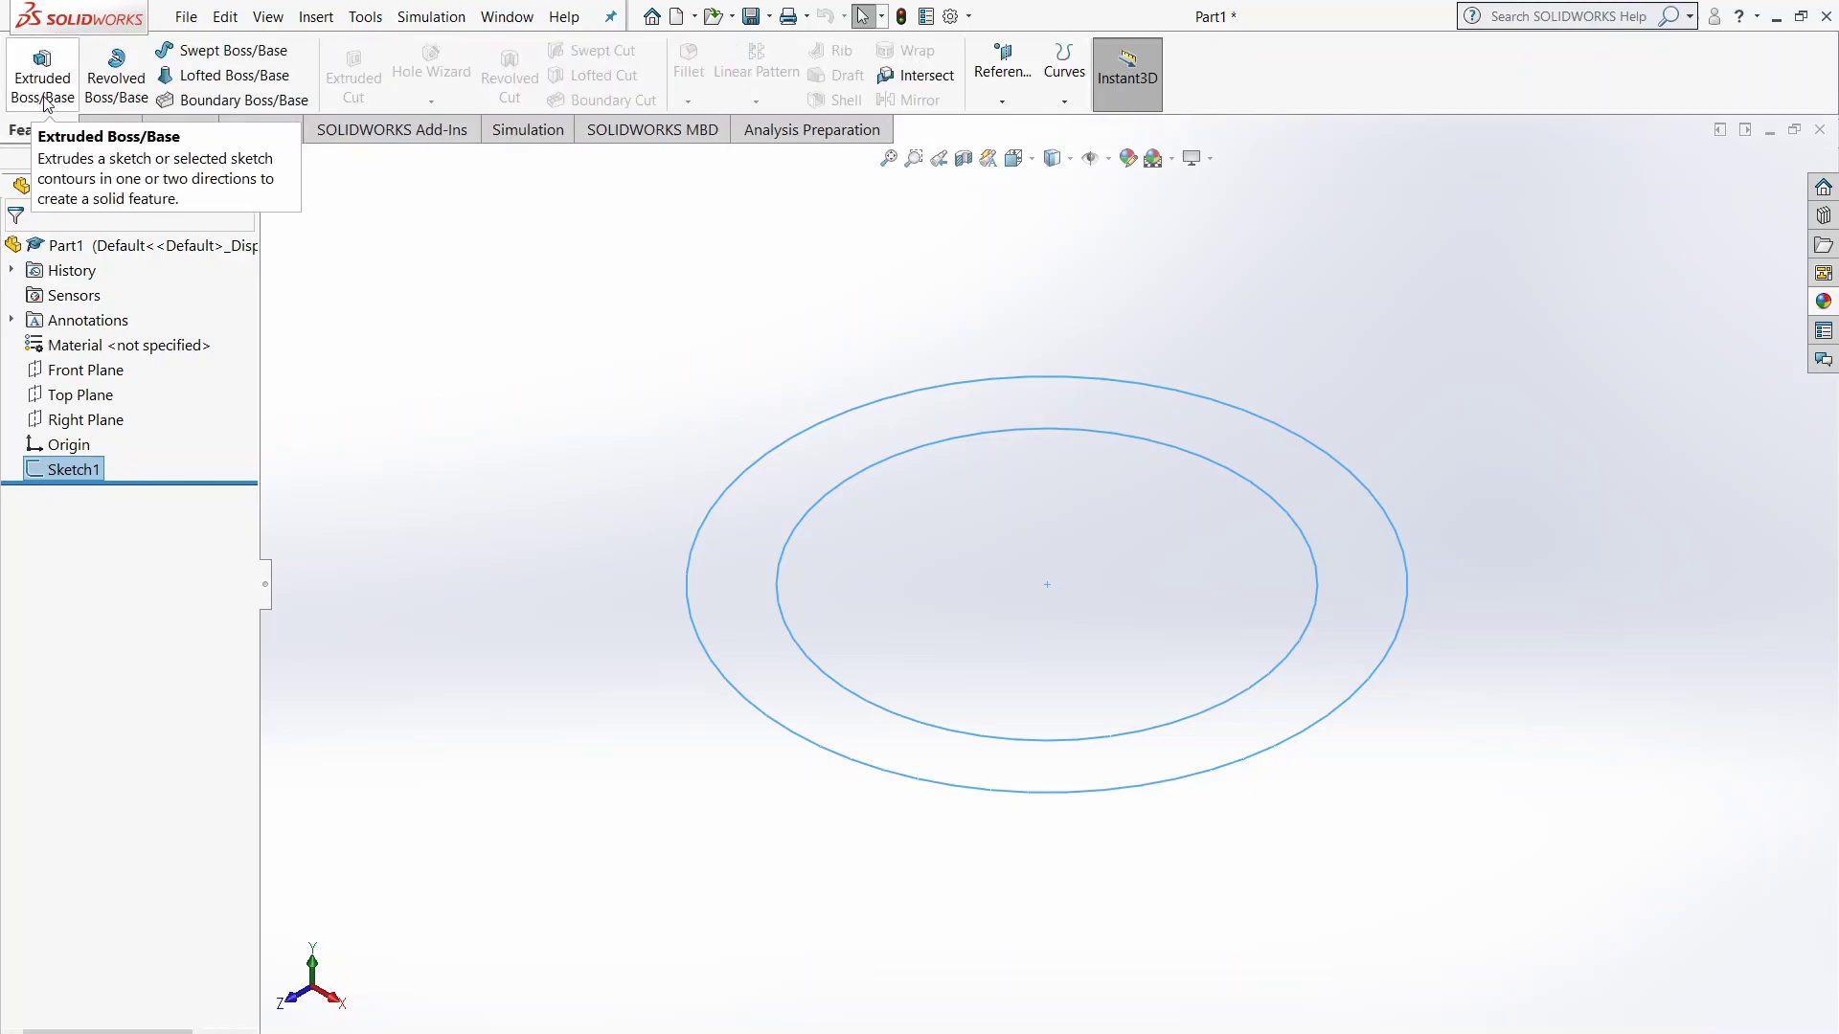
{"action": "left_click", "coordinate": [43, 91]}
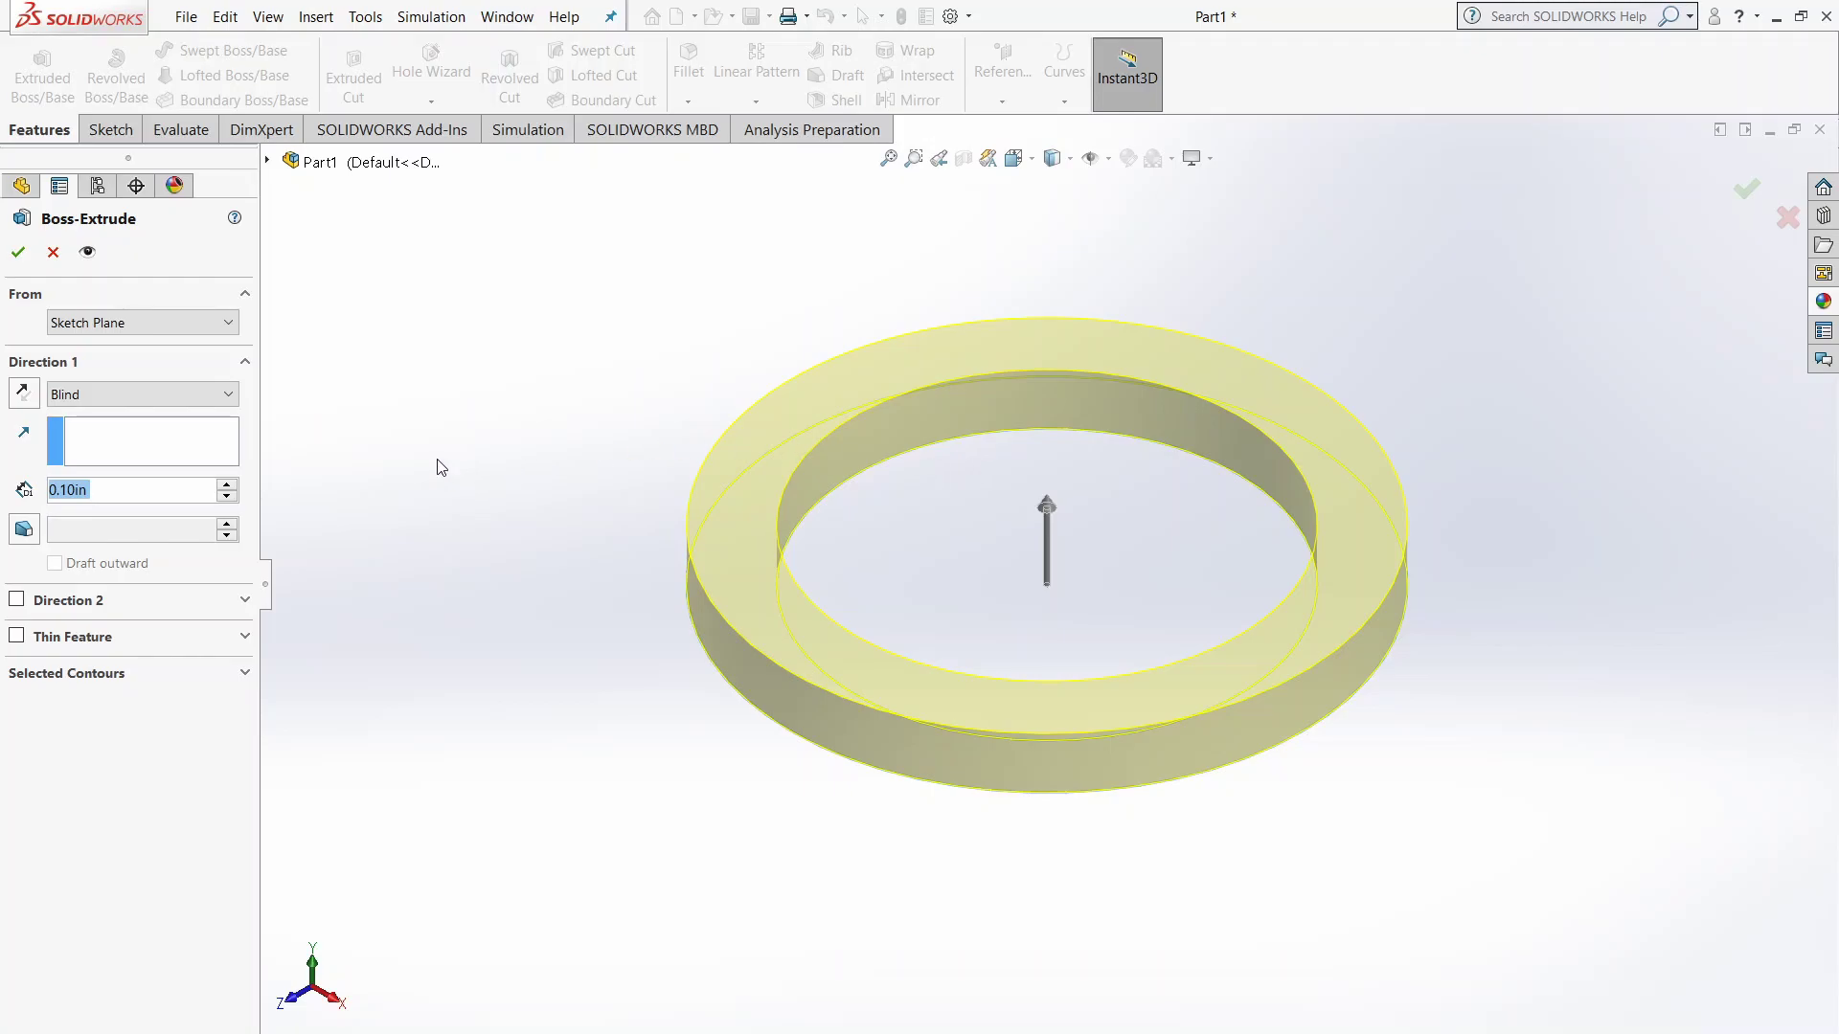
{"action": "right_click", "coordinate": [67, 495]}
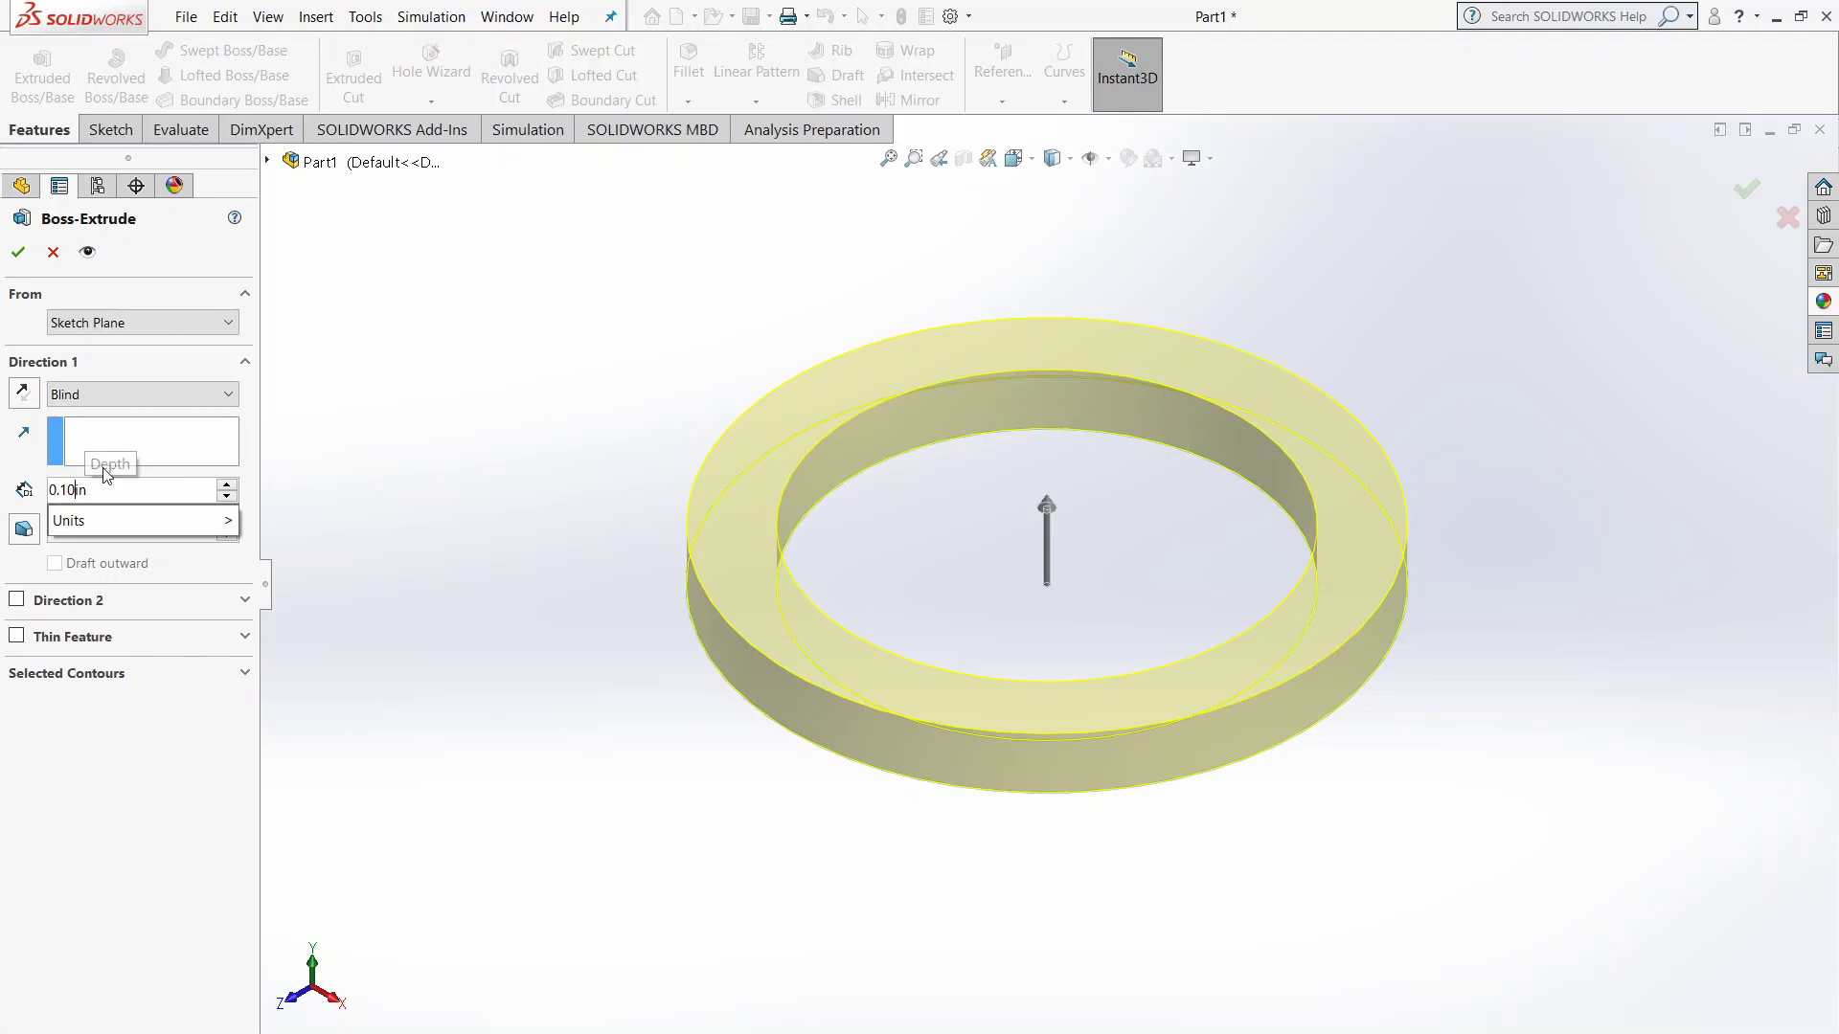
{"action": "key", "text": "Delete"}
{"action": "key", "text": "BackSpace"}
{"action": "type", "text": "25"}
{"action": "key", "text": "Return"}
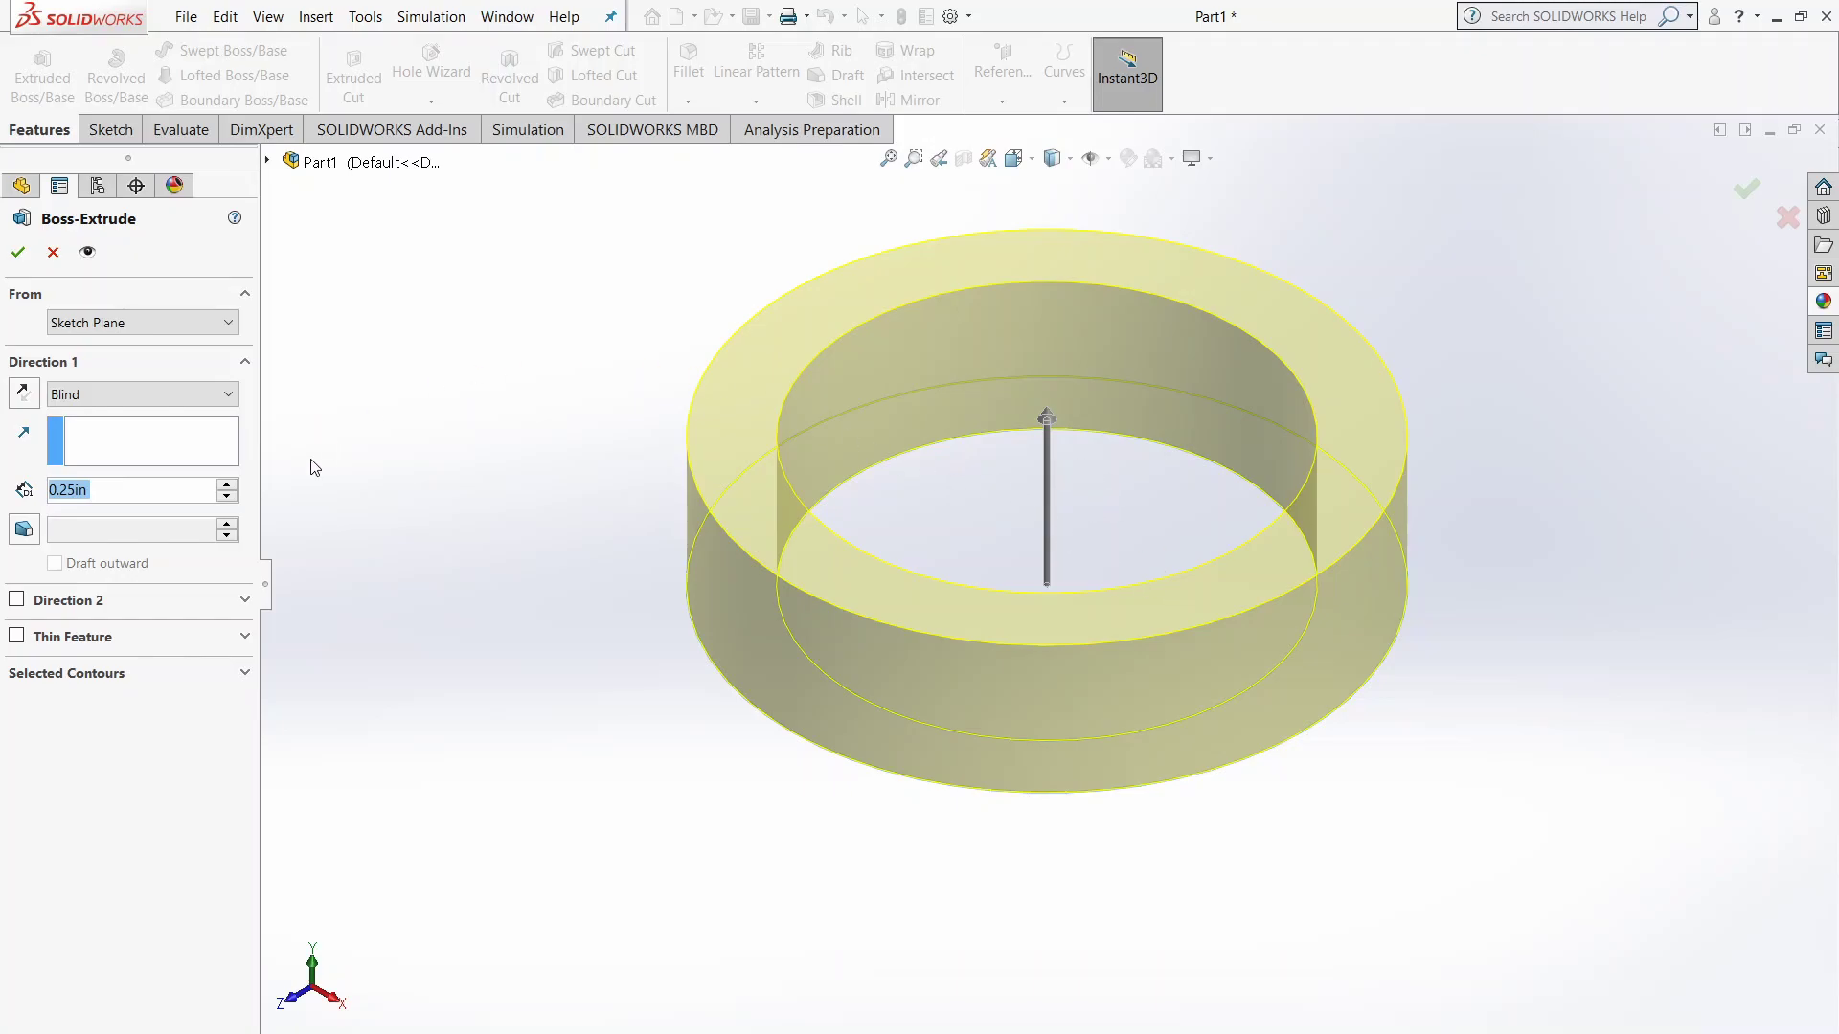
{"action": "left_click", "coordinate": [21, 253]}
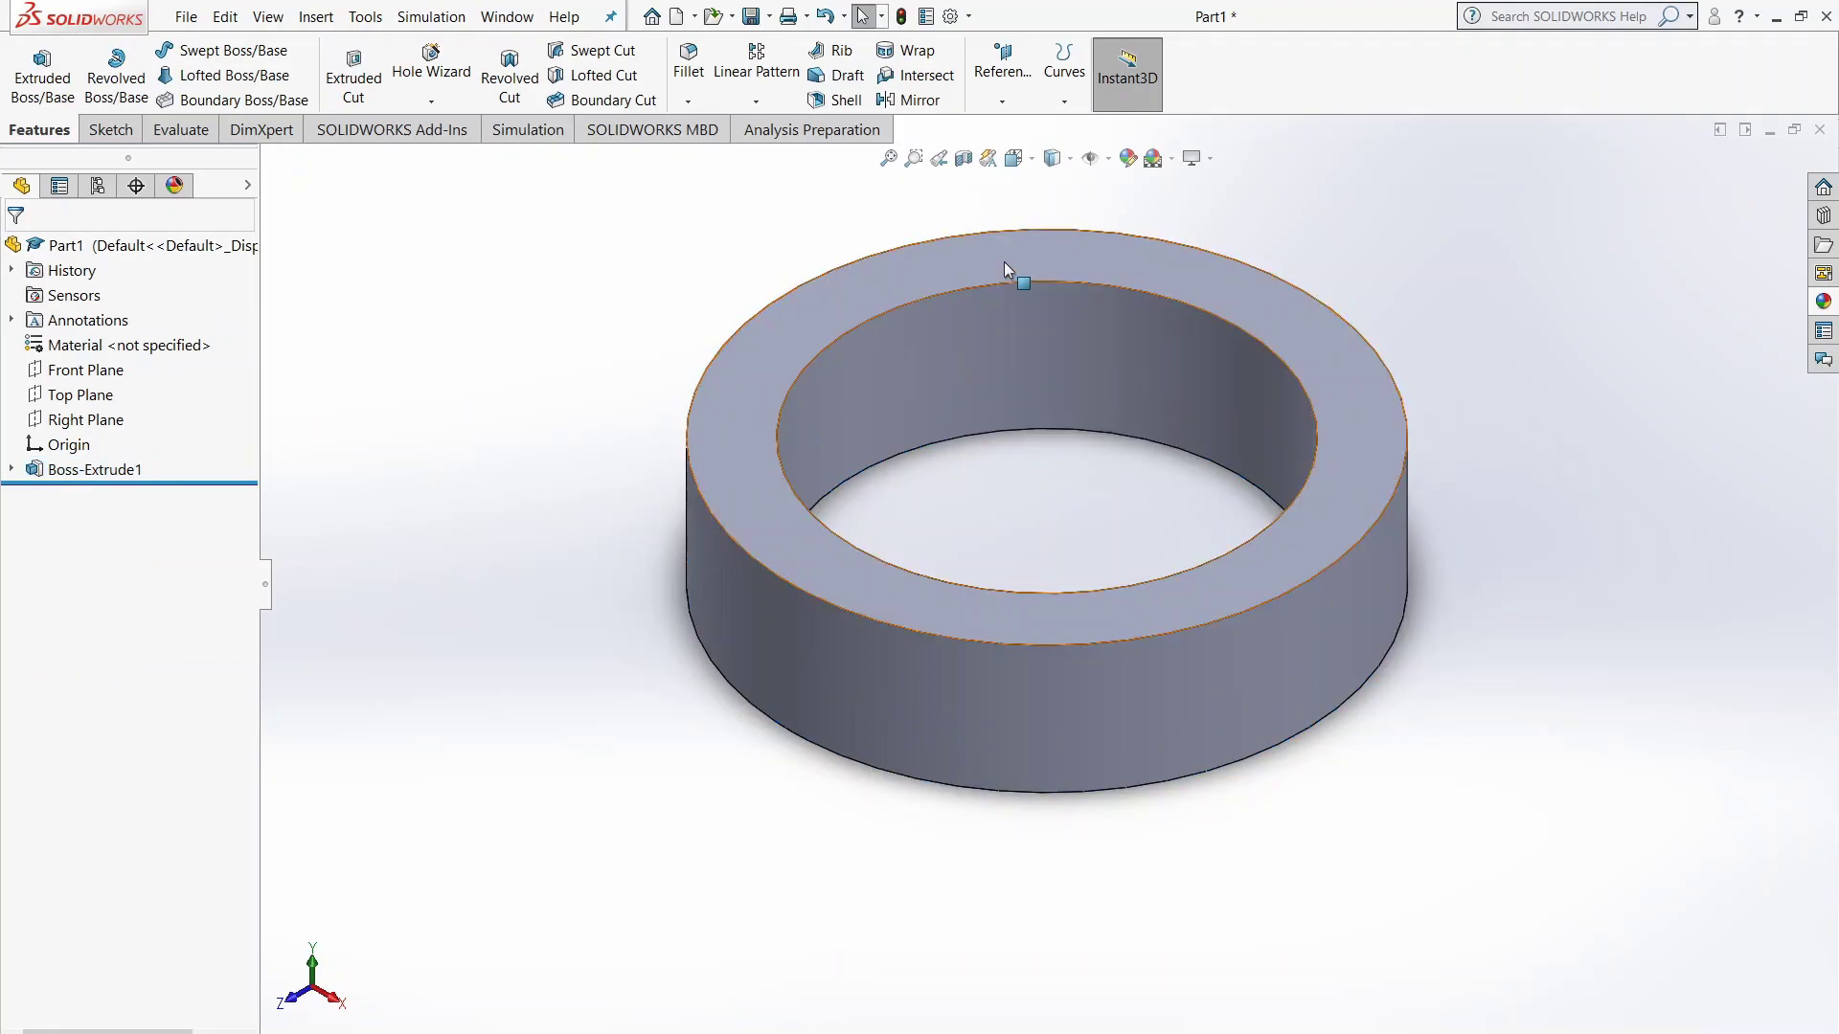
{"action": "middle_click_drag", "start_coordinate": [1434, 607], "coordinate": [989, 203]}
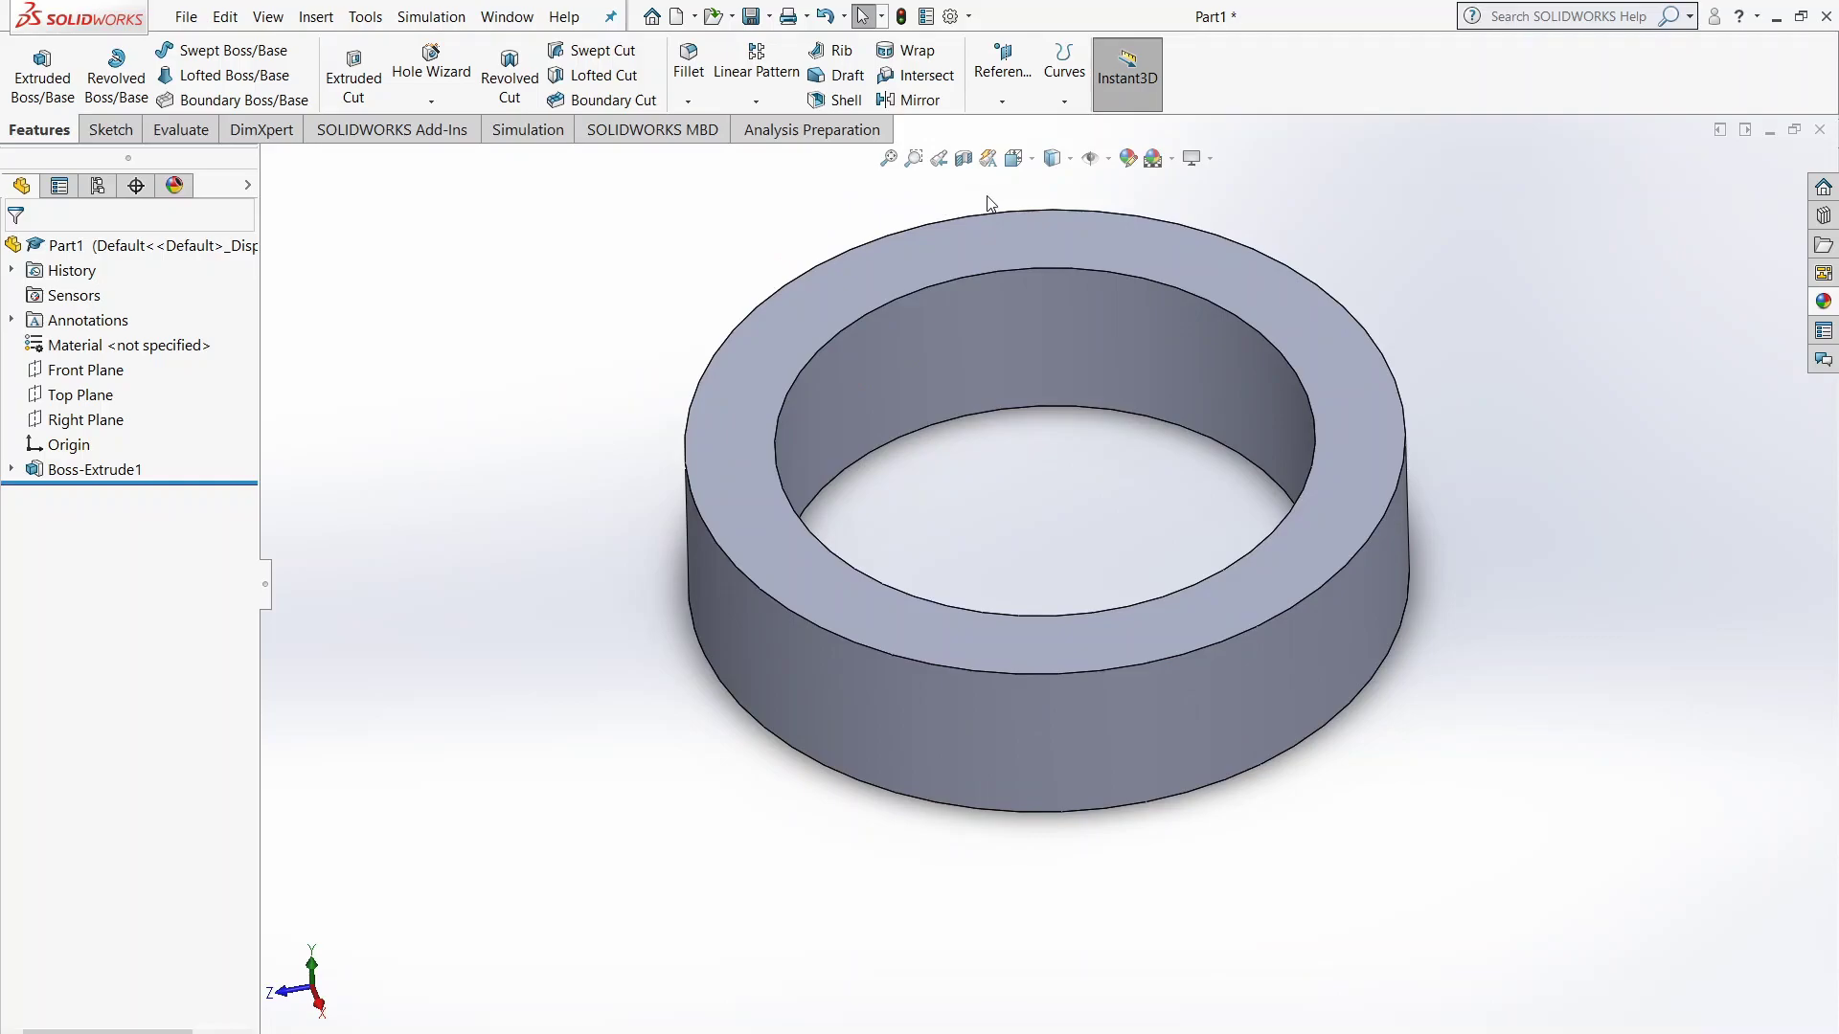
{"action": "left_click", "coordinate": [1028, 161]}
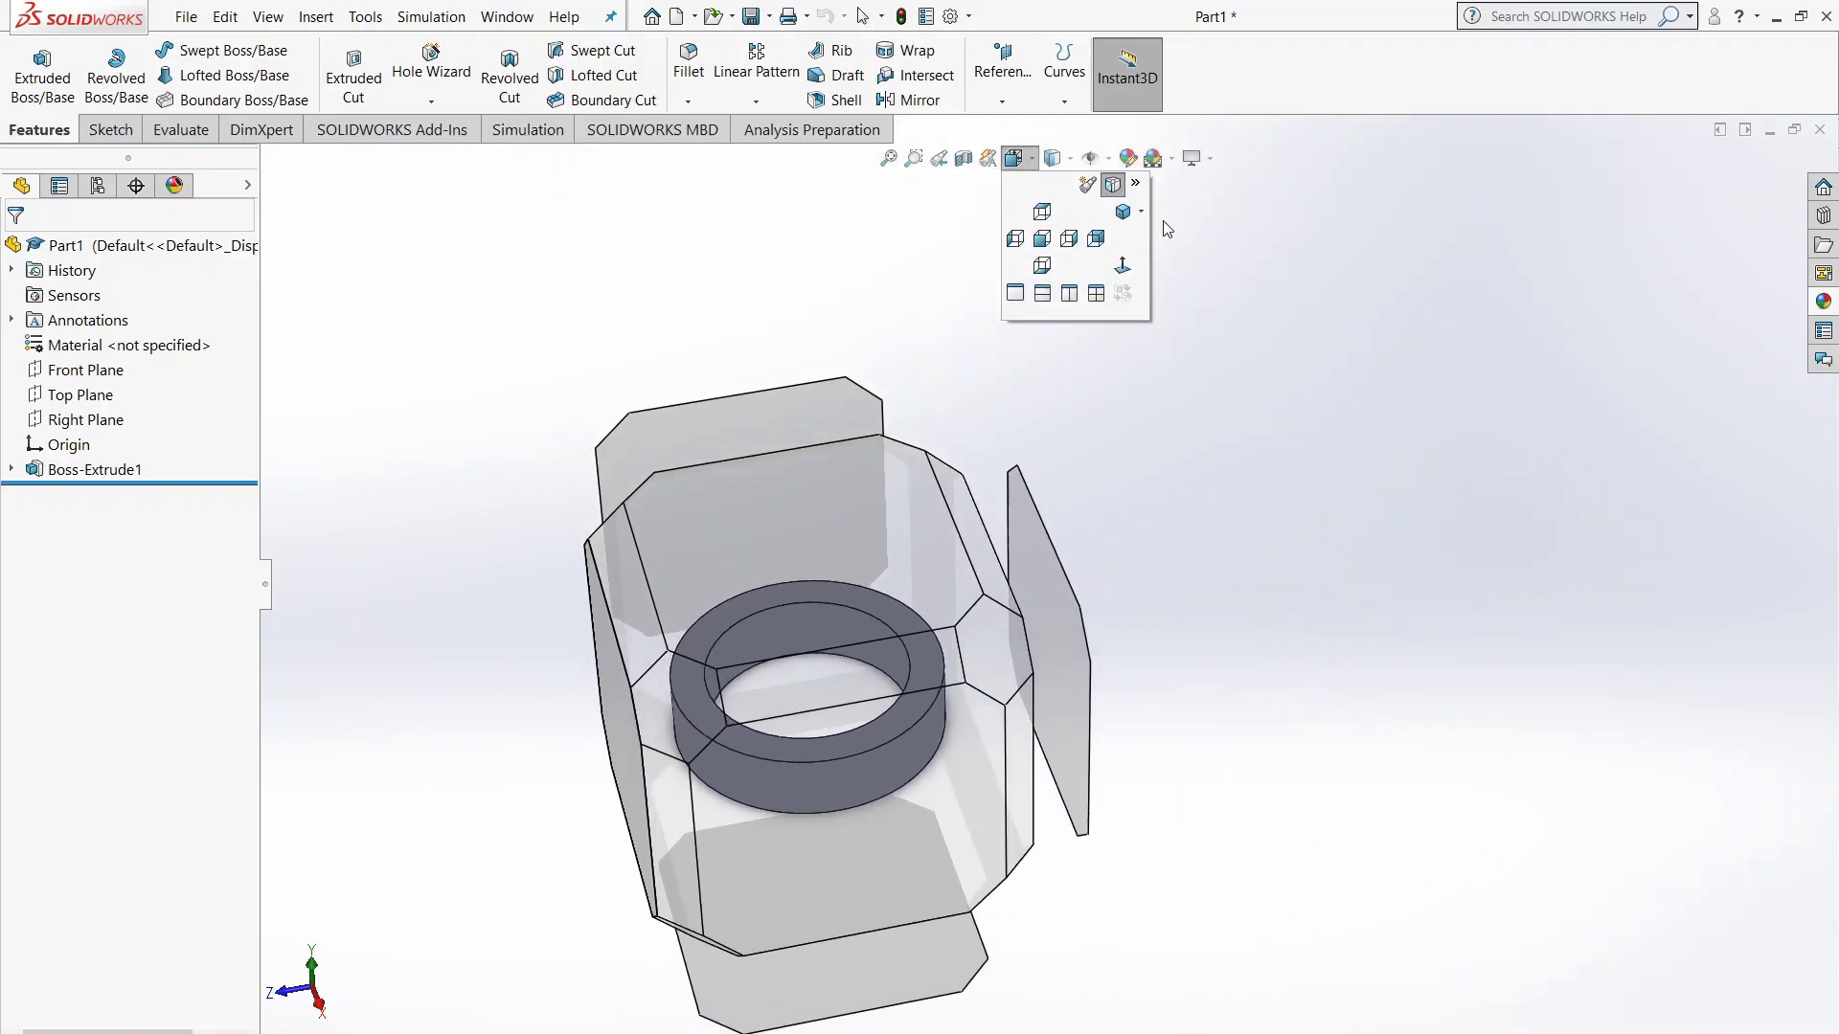
{"action": "left_click", "coordinate": [1122, 212]}
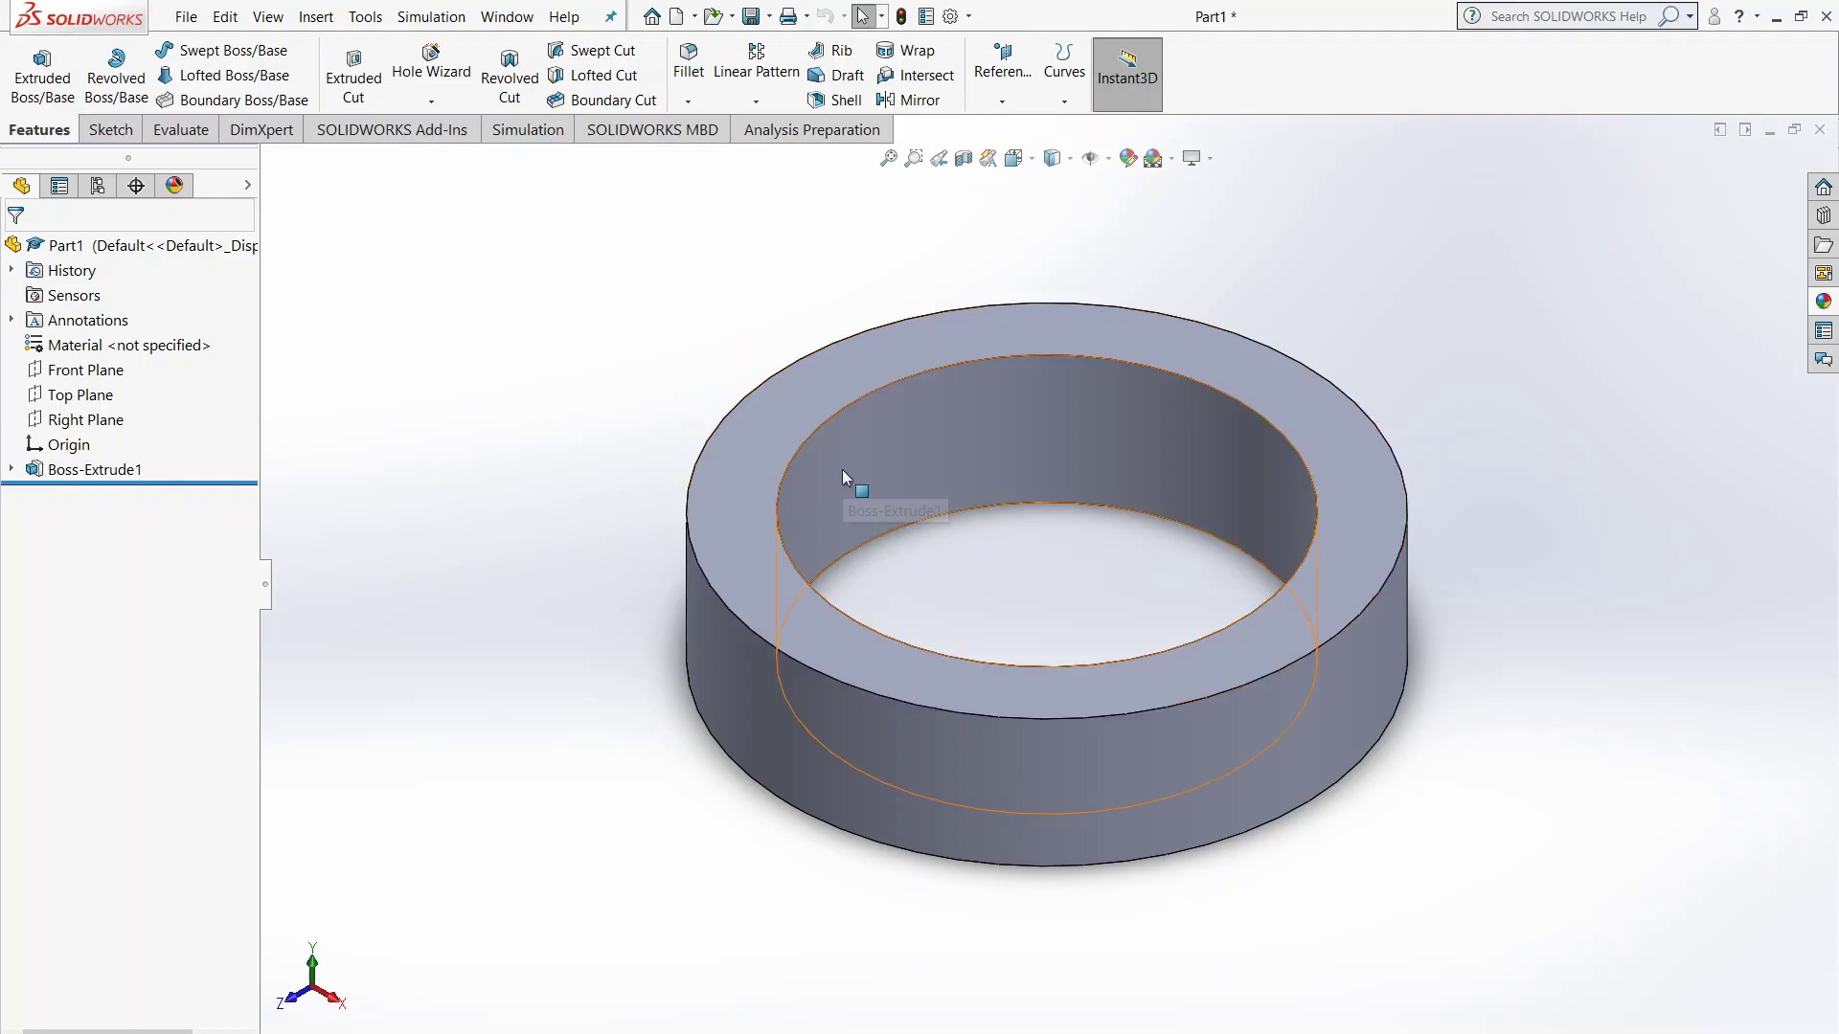
Fillet all four circular edges of the ring, inner and outer at both ends, with a symmetric radius of 0.05 in
{"action": "left_click", "coordinate": [696, 69]}
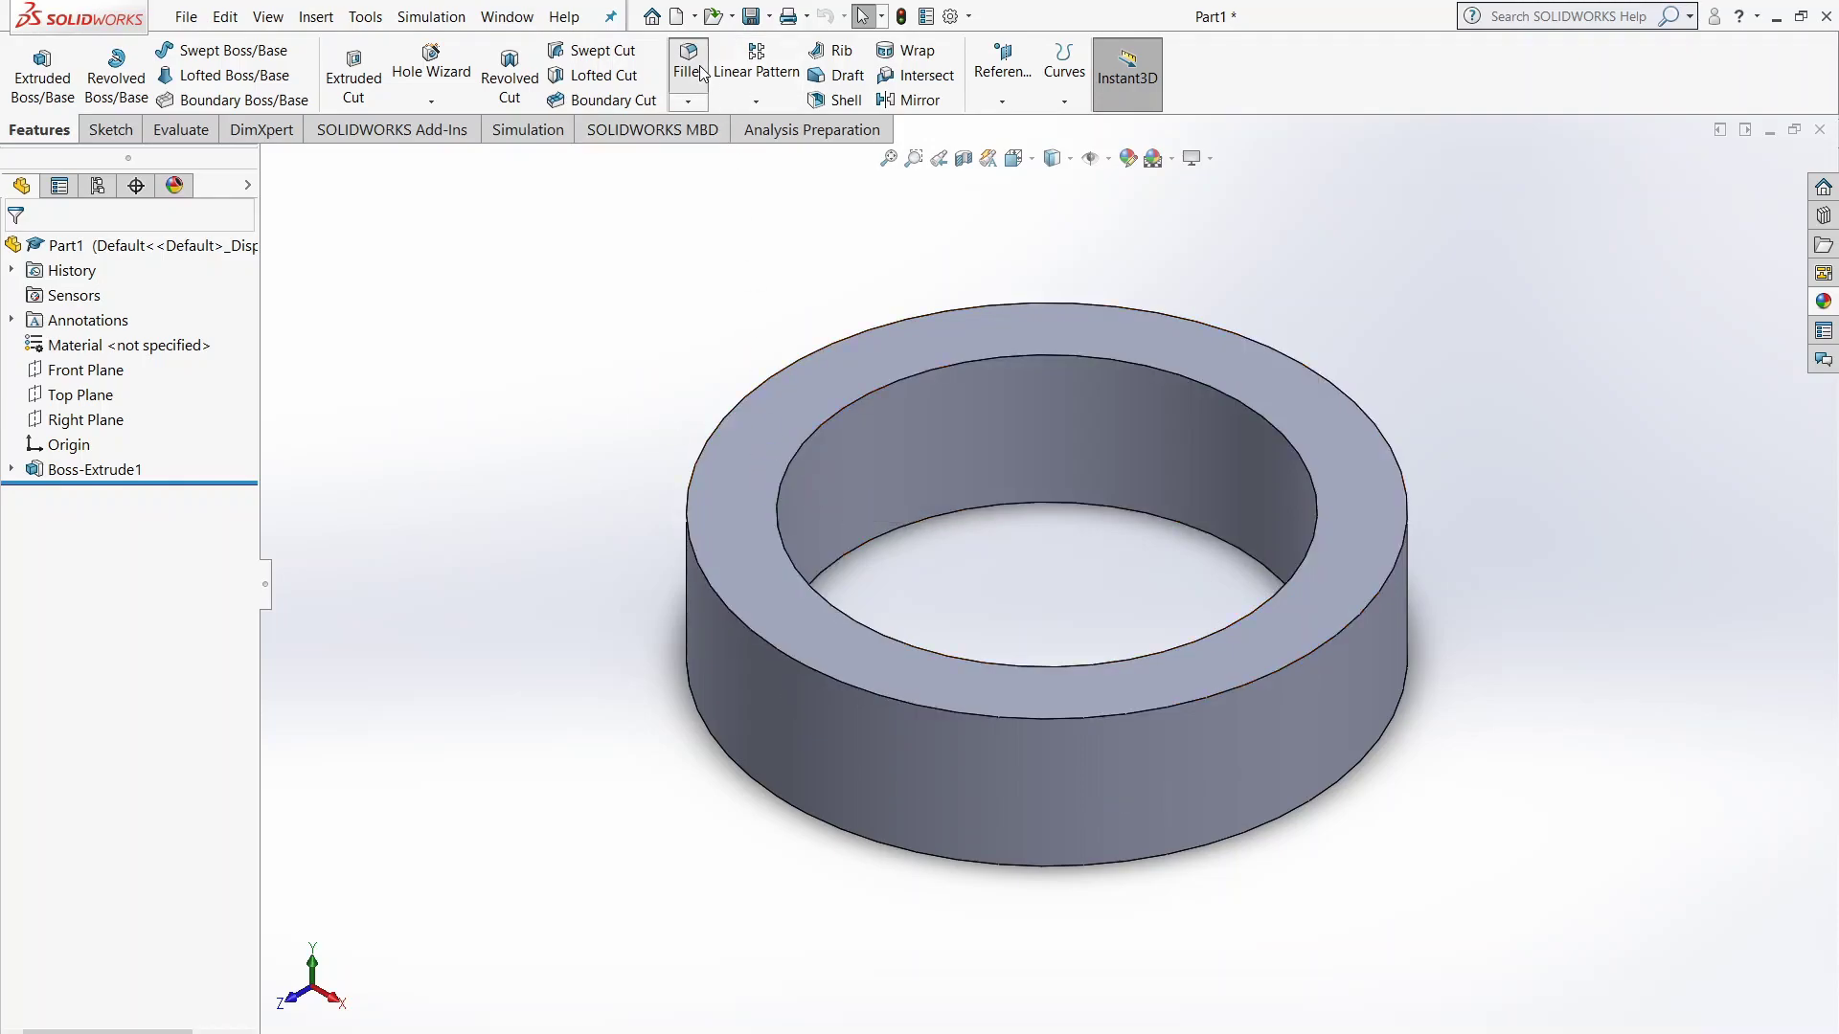
{"action": "left_click", "coordinate": [726, 418]}
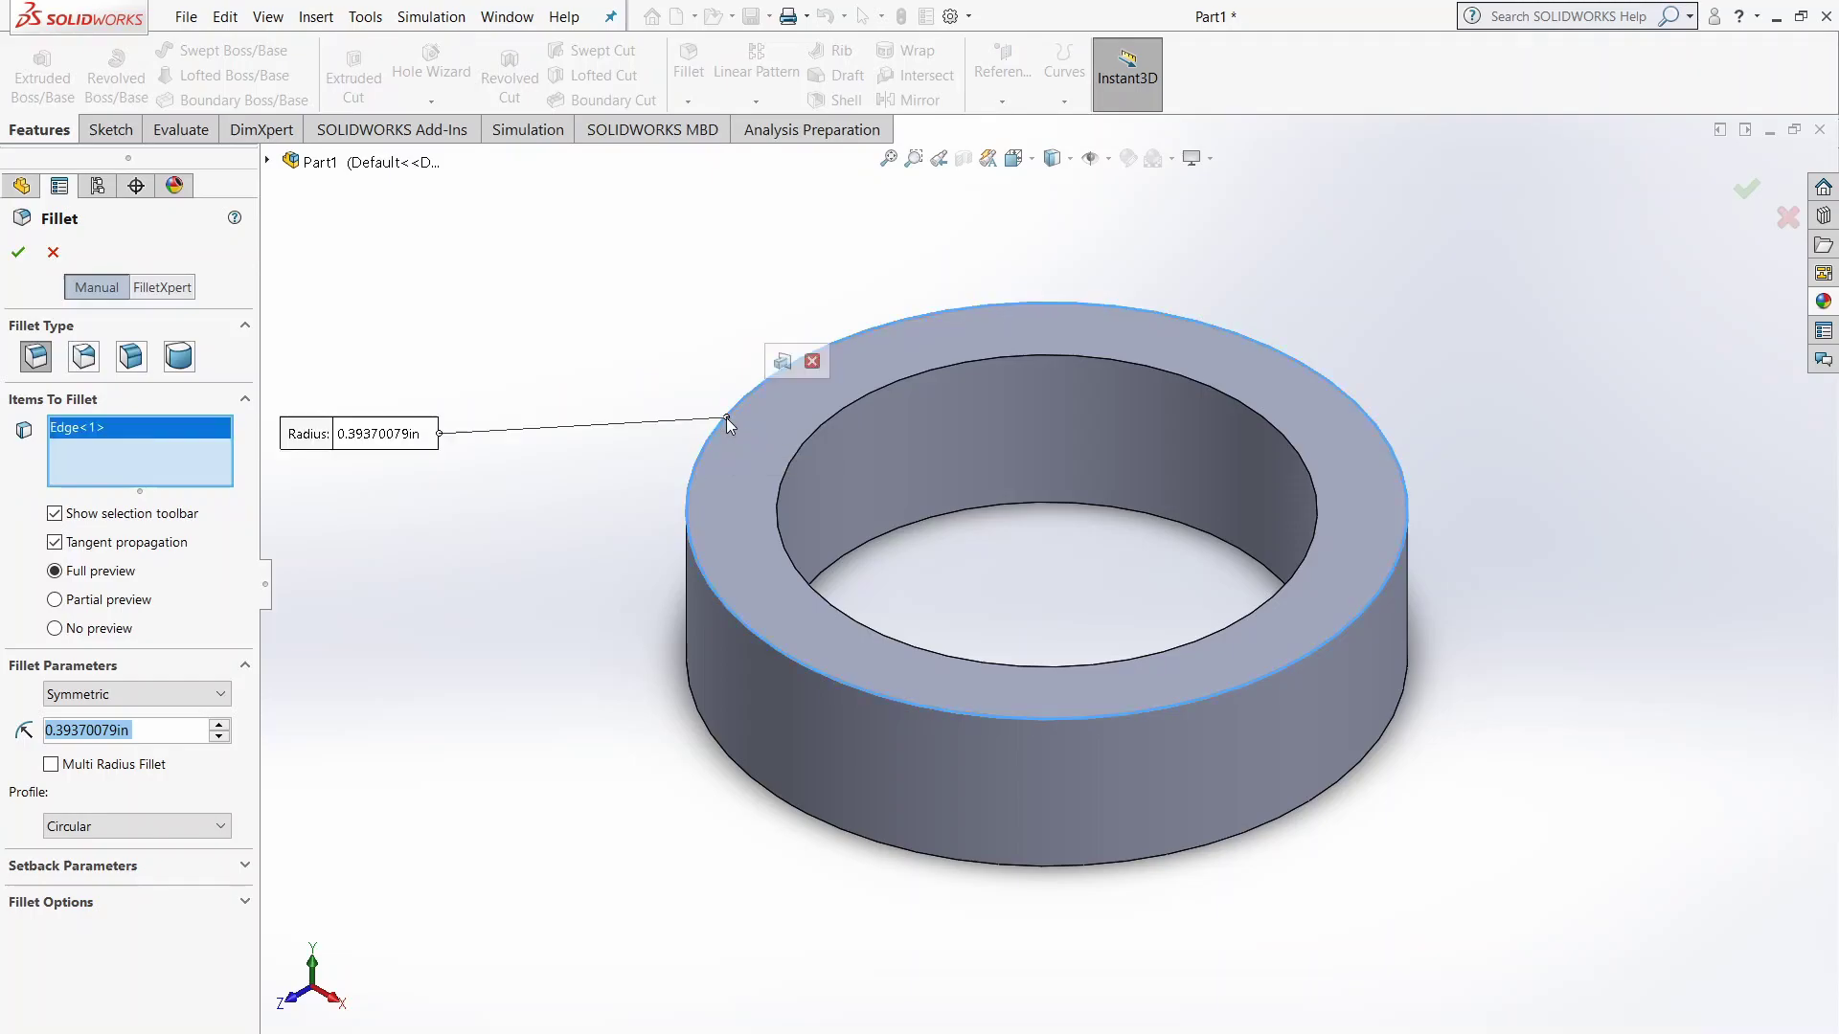
{"action": "left_click", "coordinate": [820, 437]}
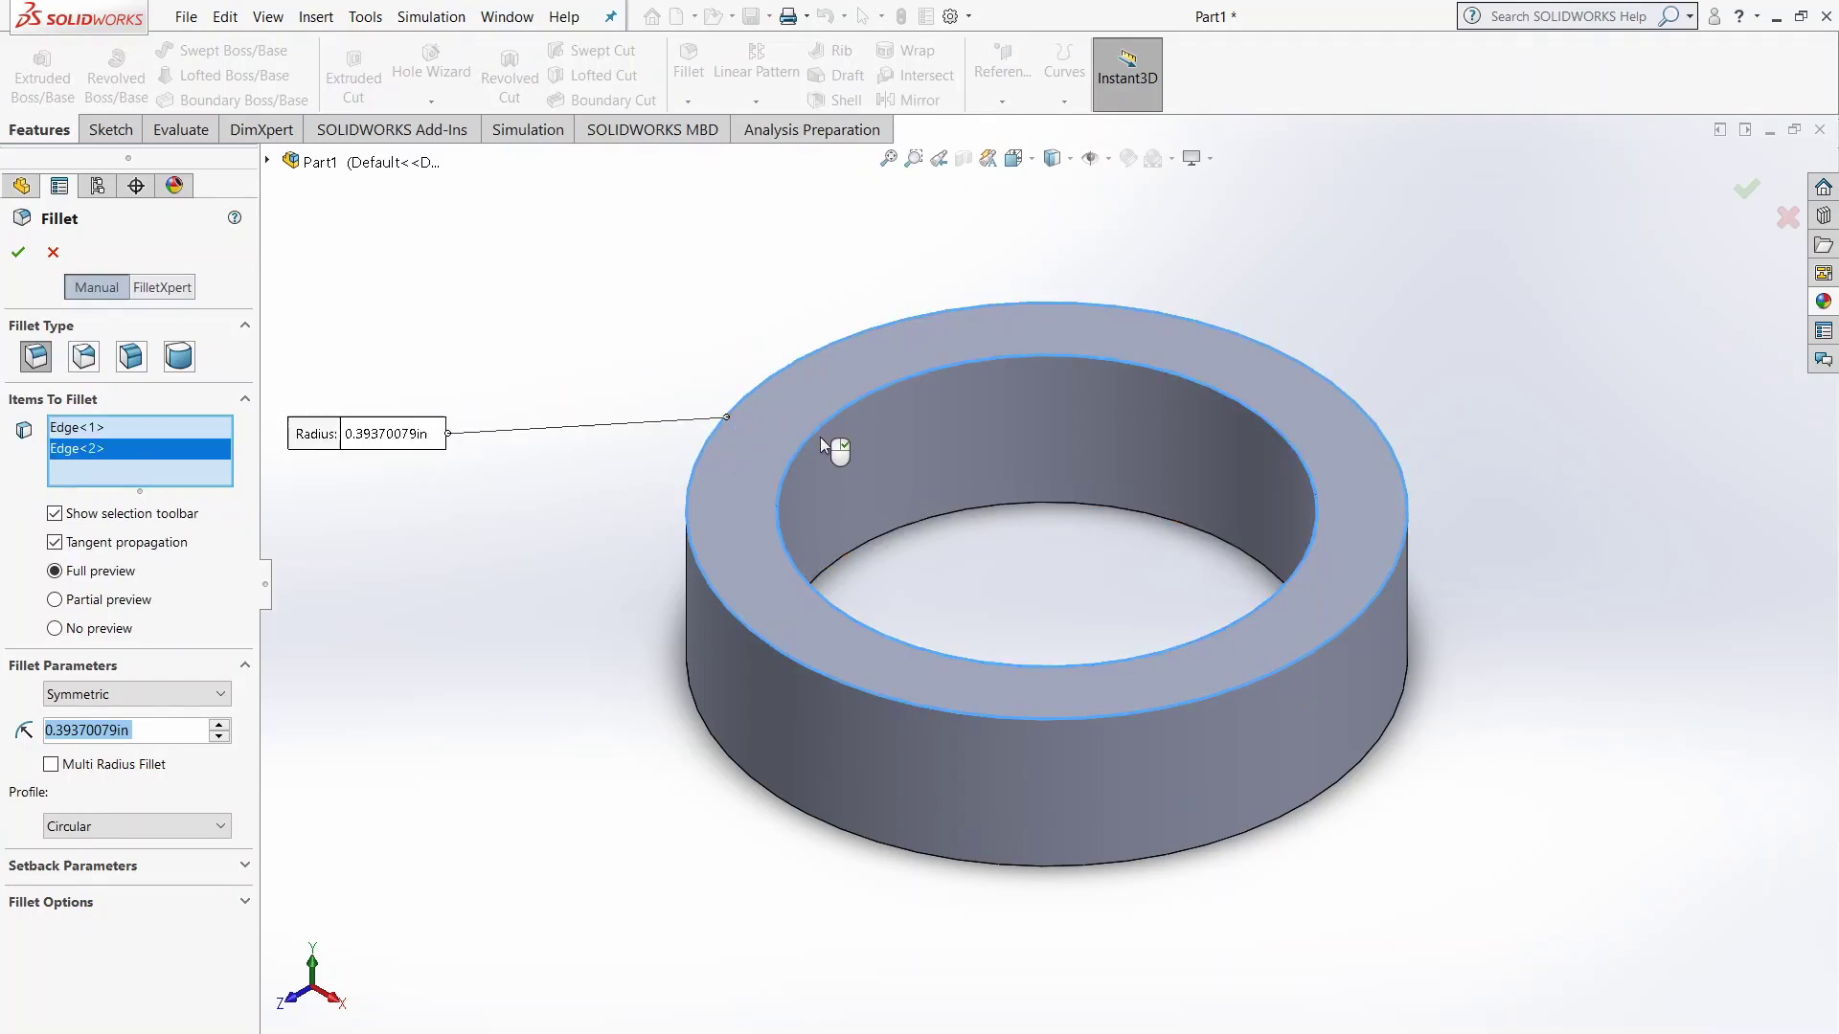
{"action": "left_click", "coordinate": [891, 528]}
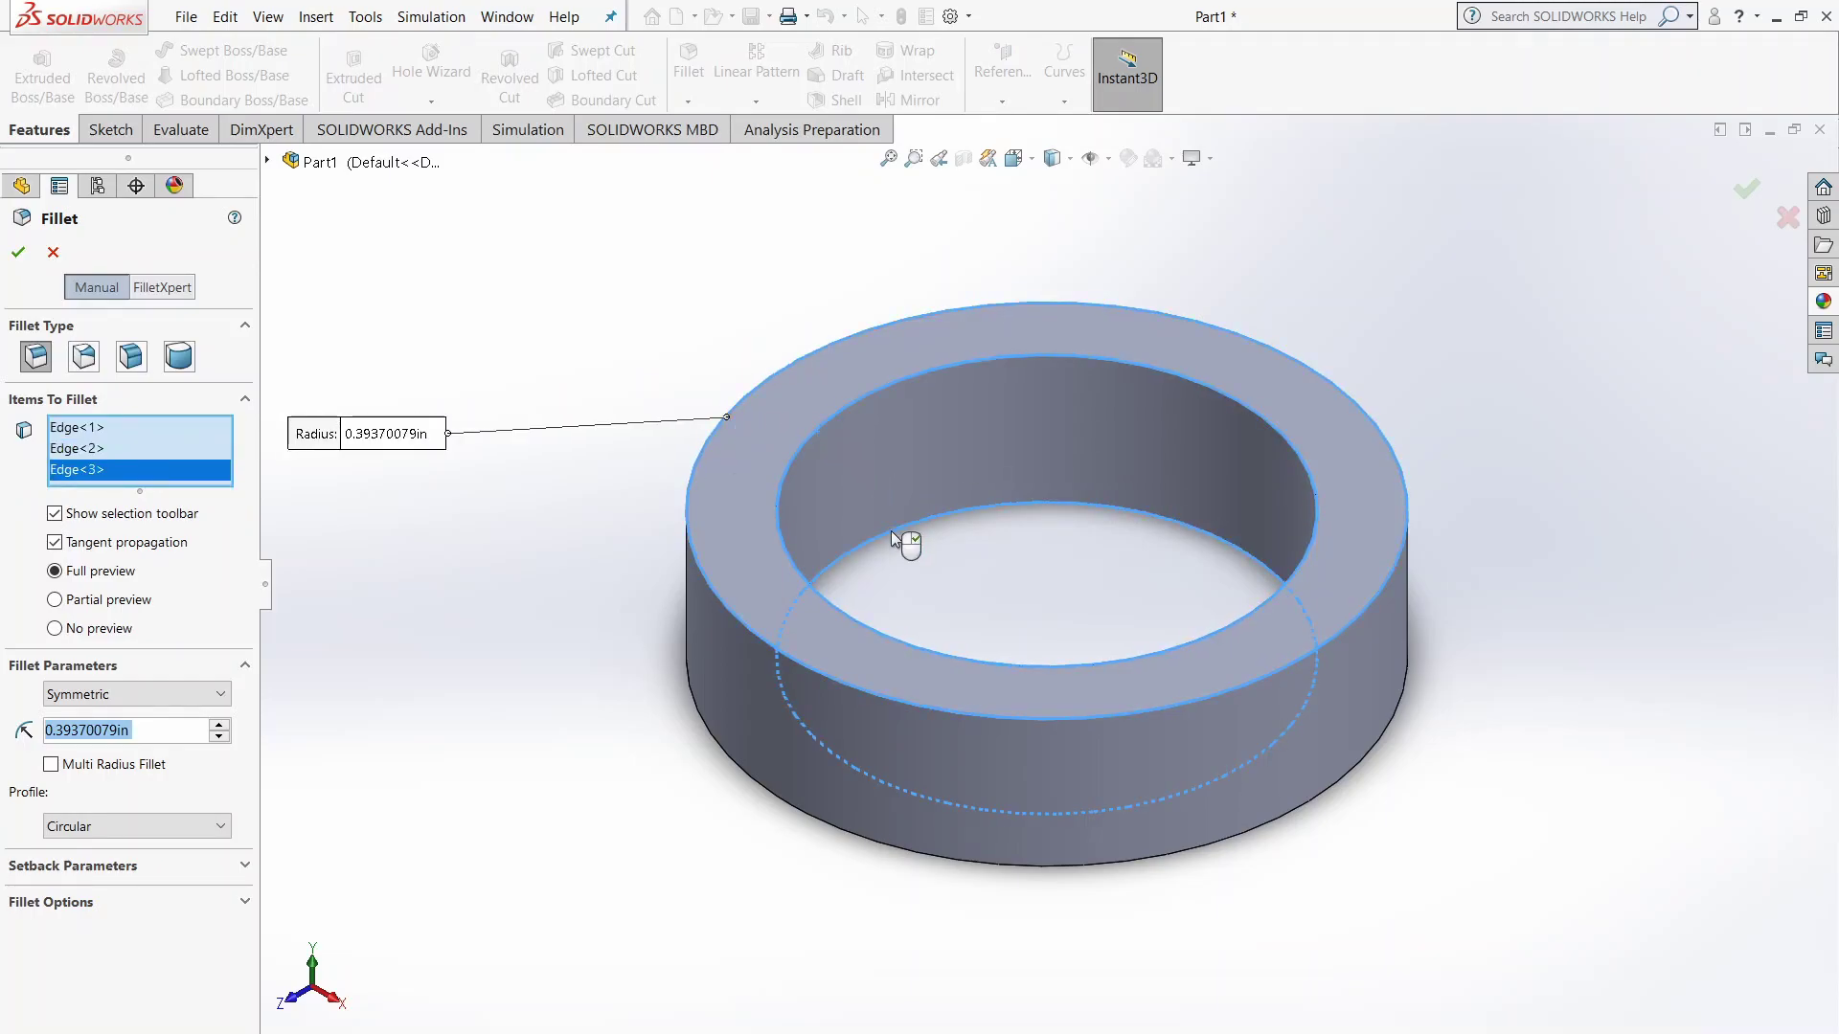
{"action": "left_click", "coordinate": [725, 750]}
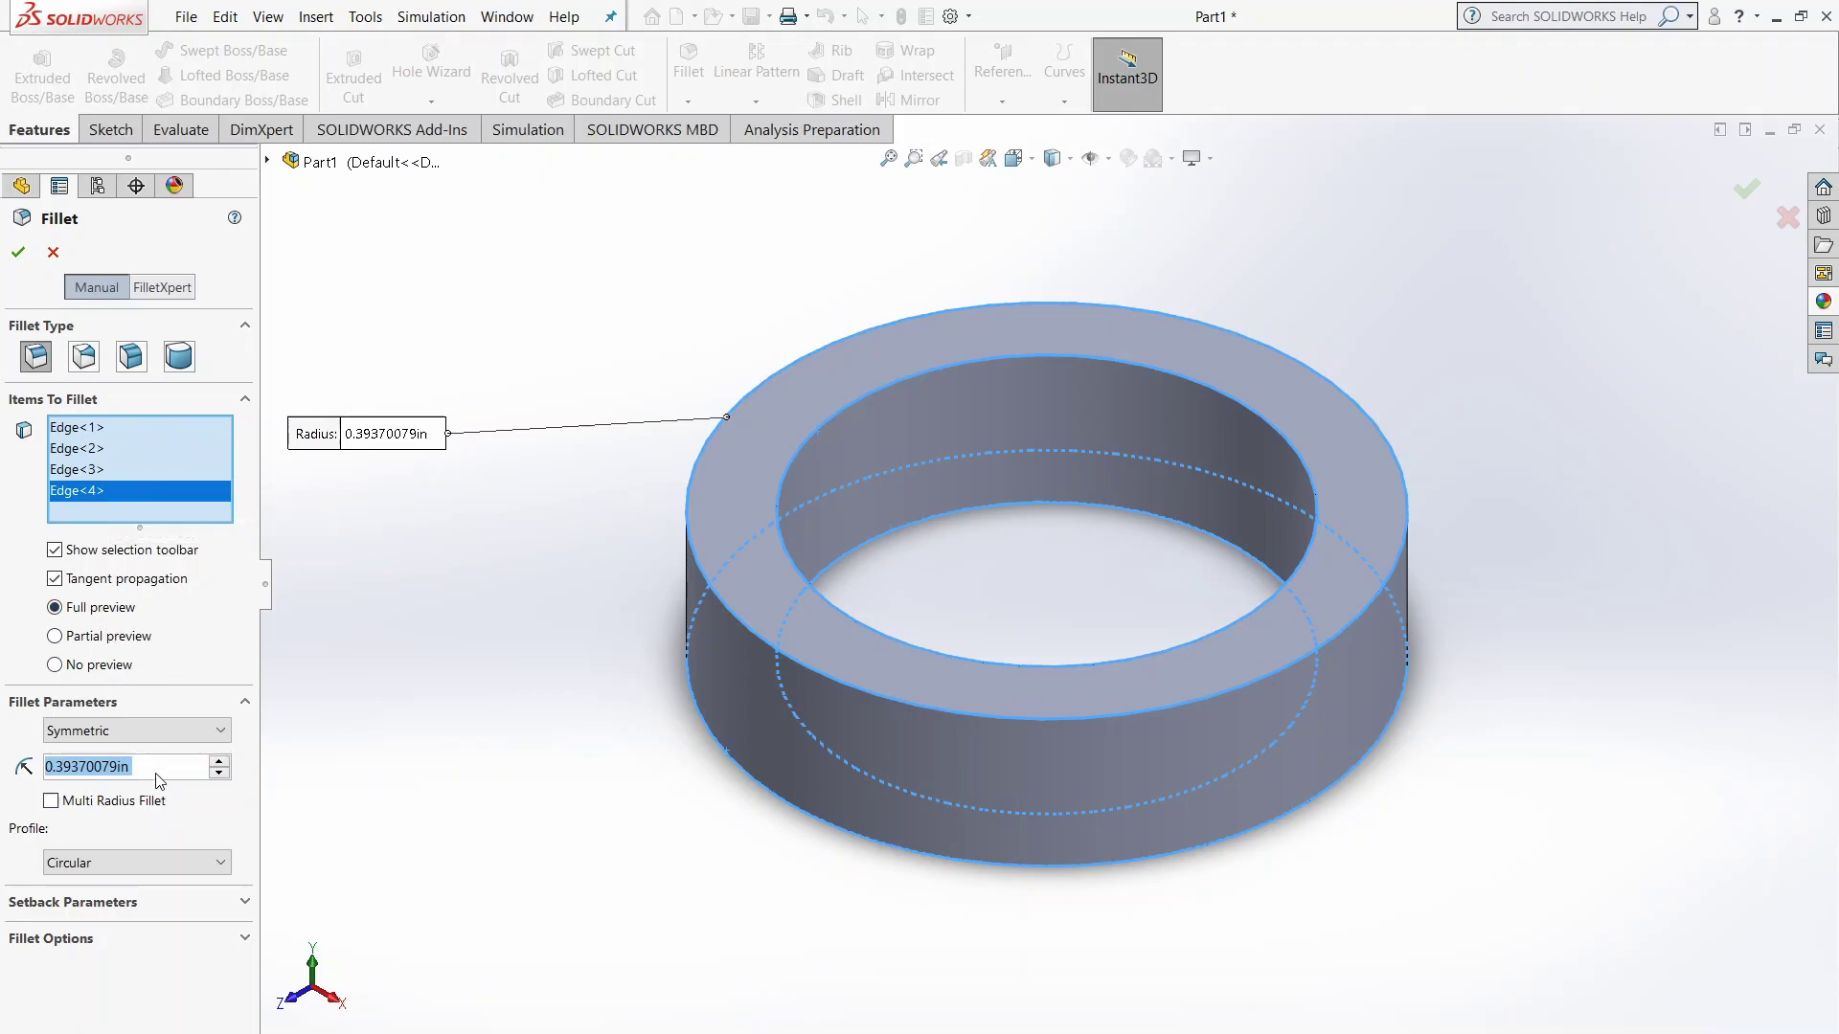
{"action": "left_click_drag", "start_coordinate": [159, 781], "coordinate": [57, 769]}
{"action": "type", "text": "0.5"}
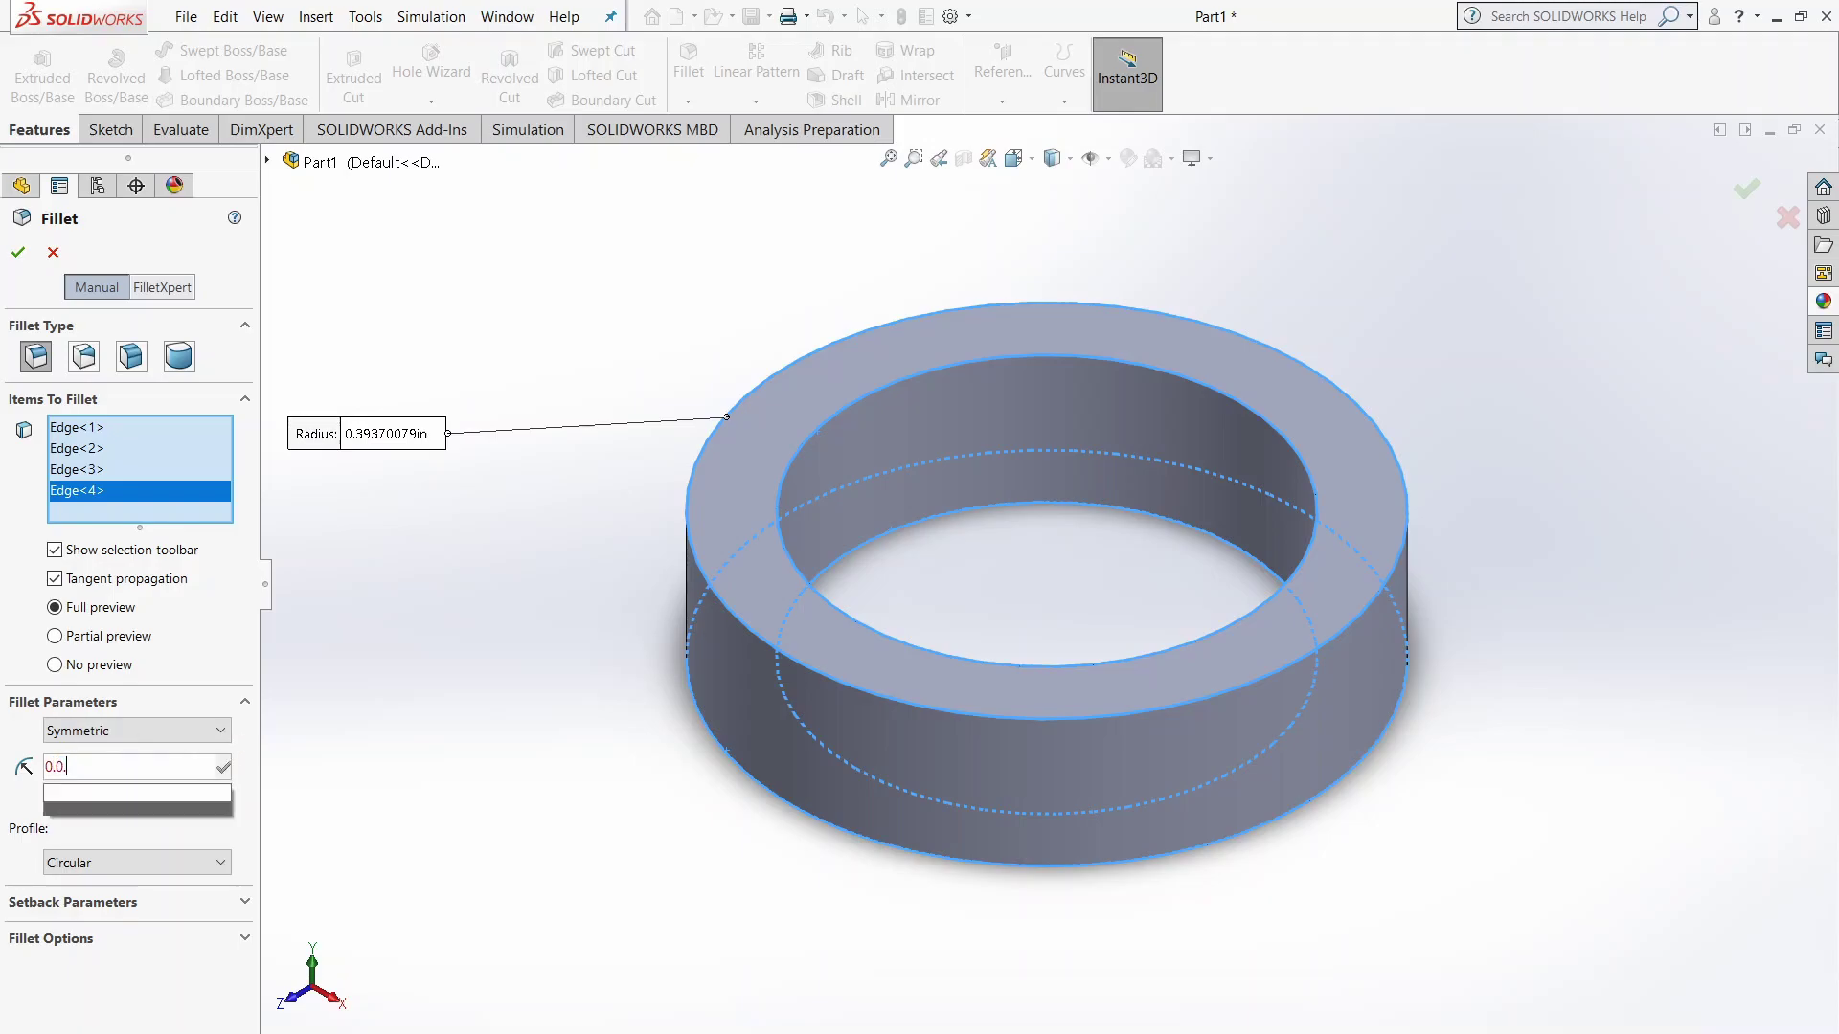
{"action": "key", "text": "BackSpace"}
{"action": "key", "text": "BackSpace"}
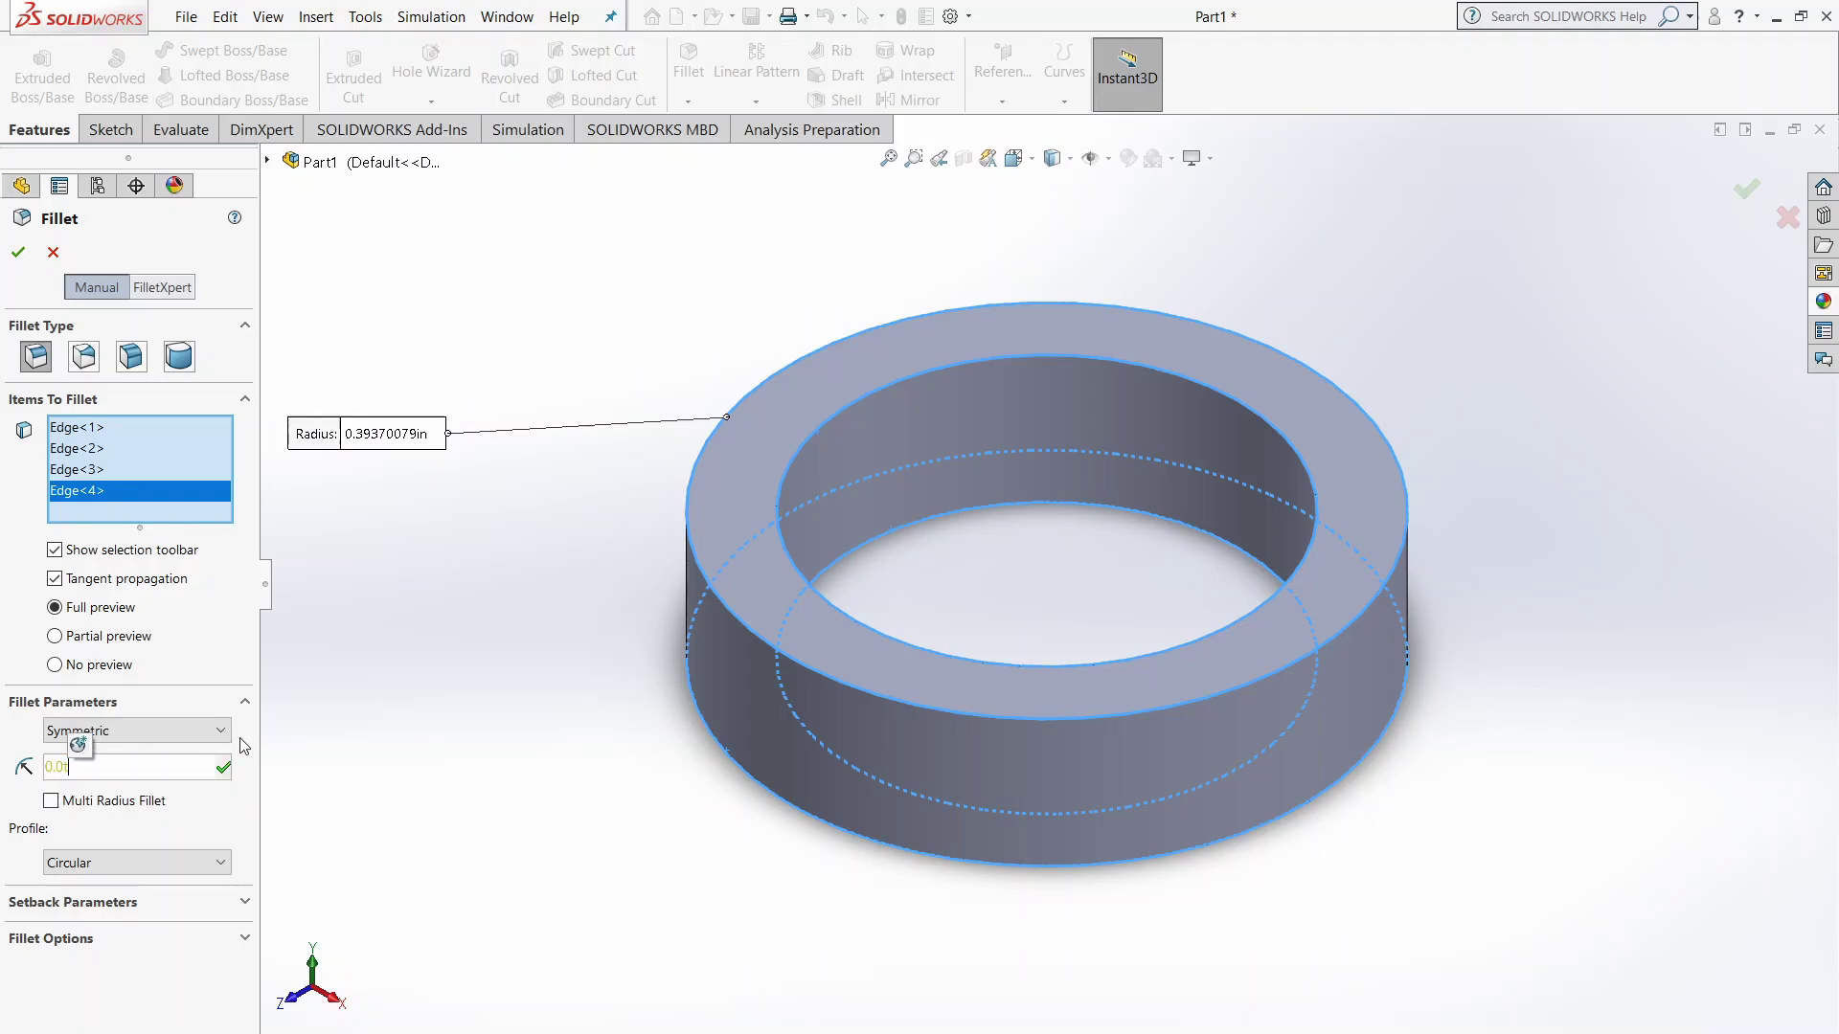
{"action": "type", "text": "5"}
{"action": "key", "text": "Return"}
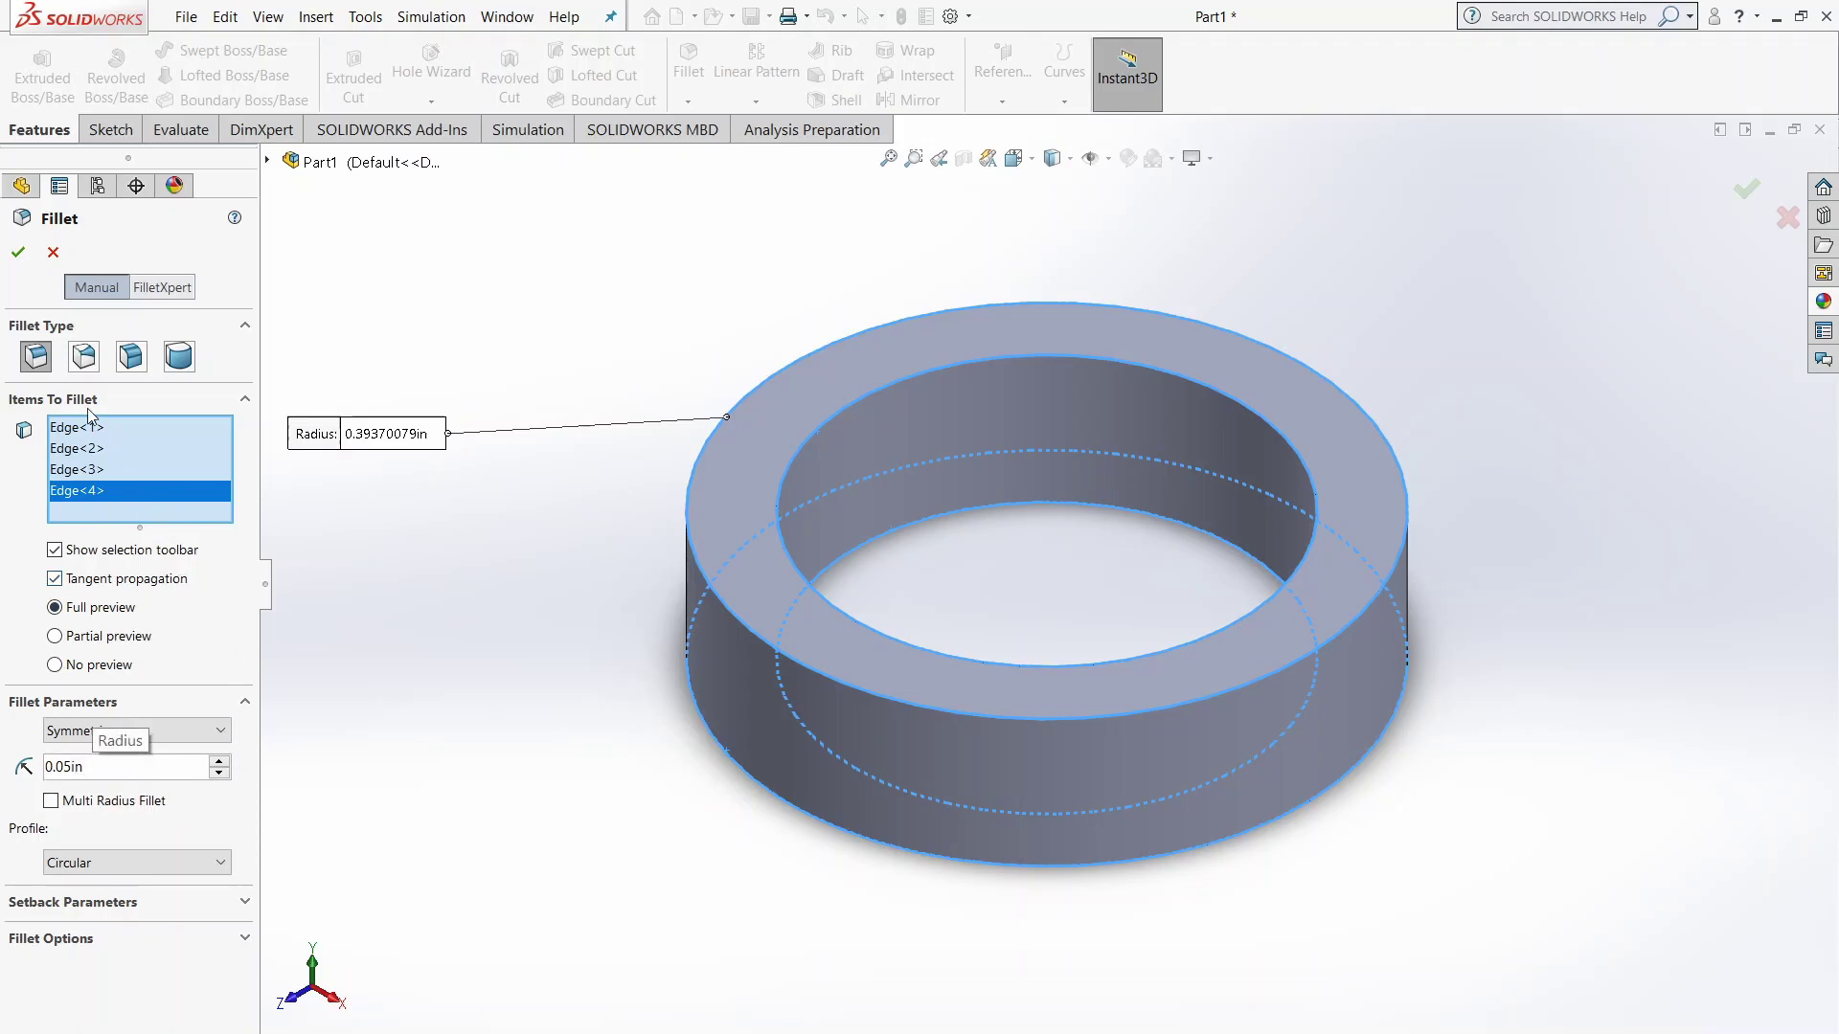
{"action": "left_click", "coordinate": [19, 254]}
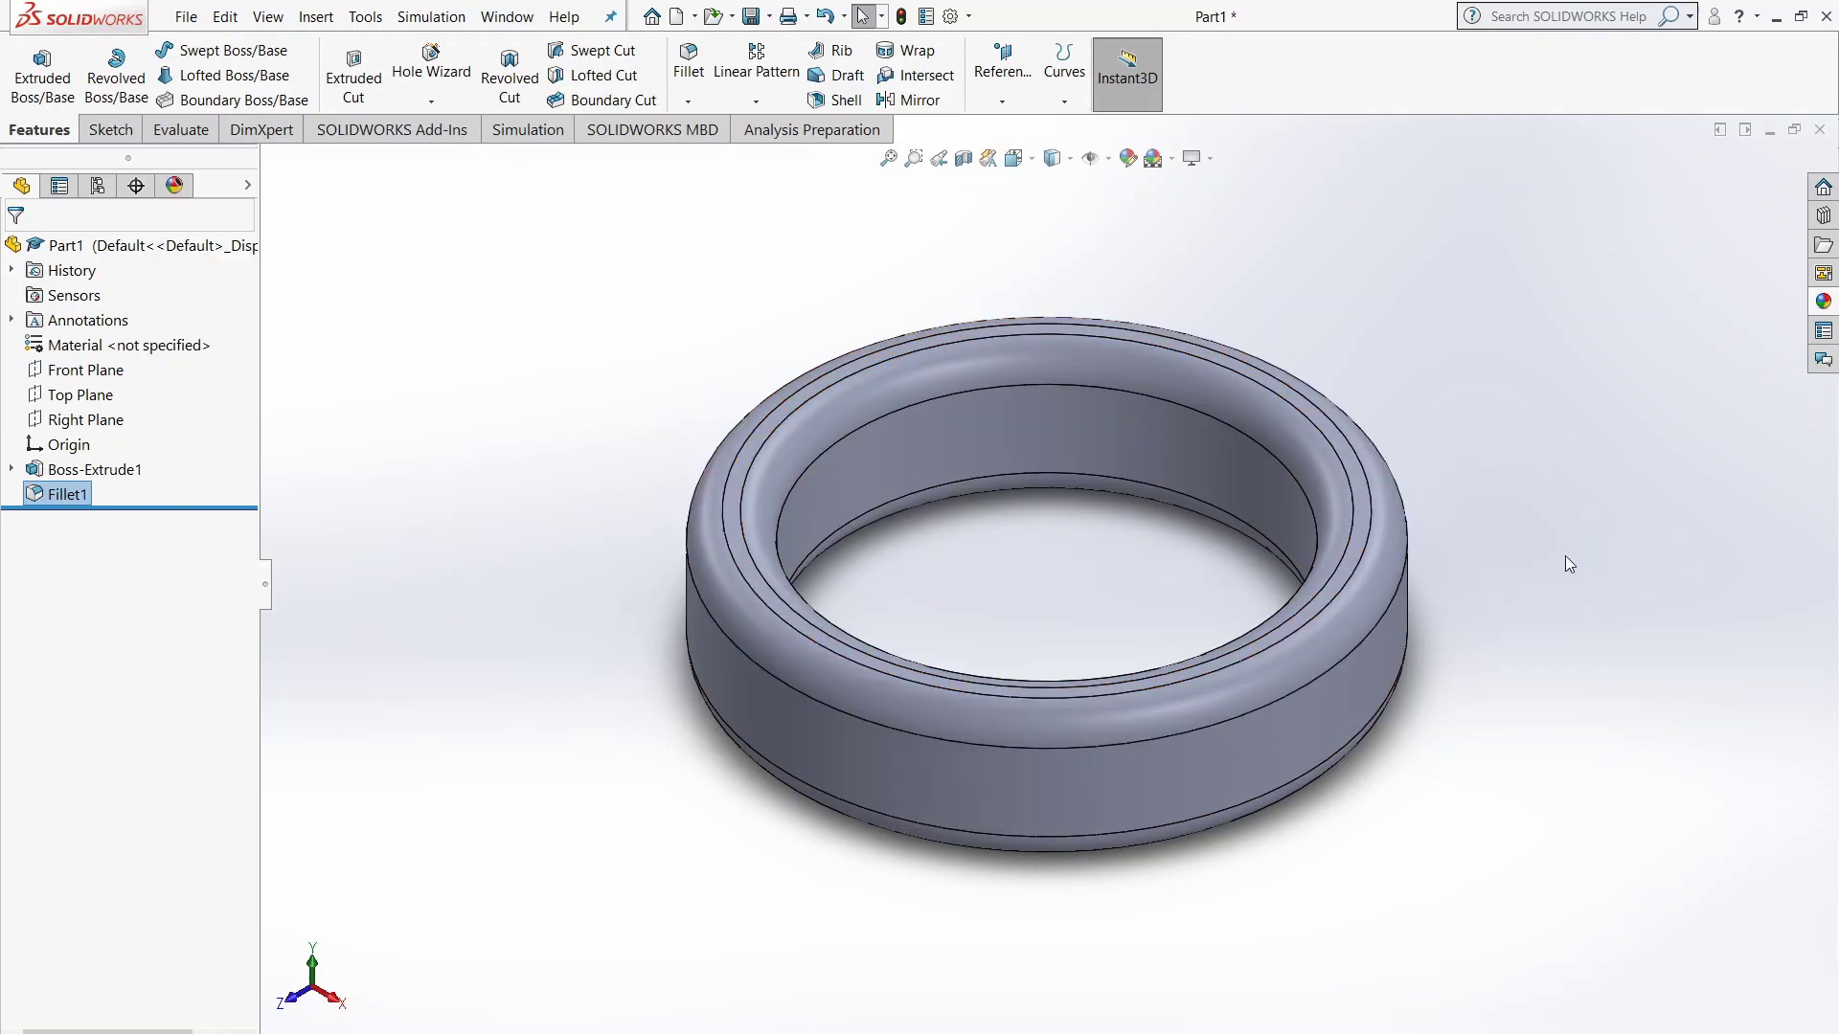
{"action": "middle_click_drag", "start_coordinate": [1411, 868], "coordinate": [919, 316]}
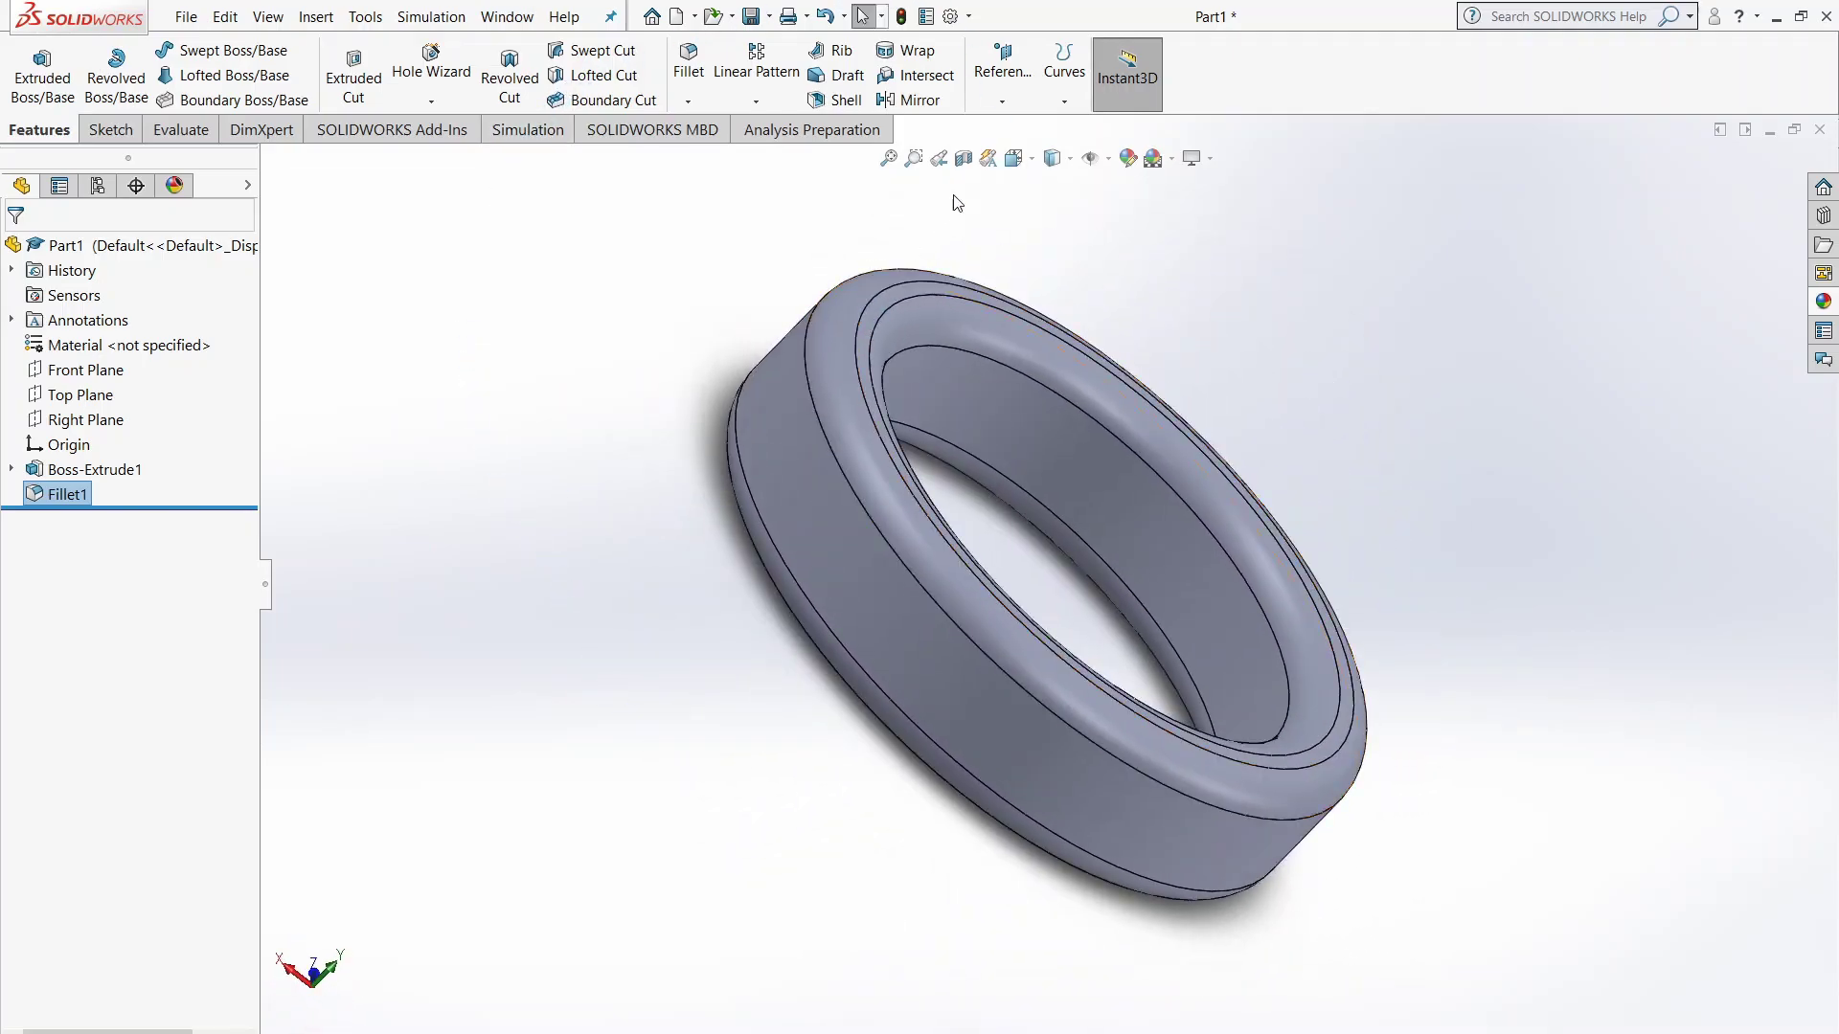
{"action": "left_click", "coordinate": [1027, 159]}
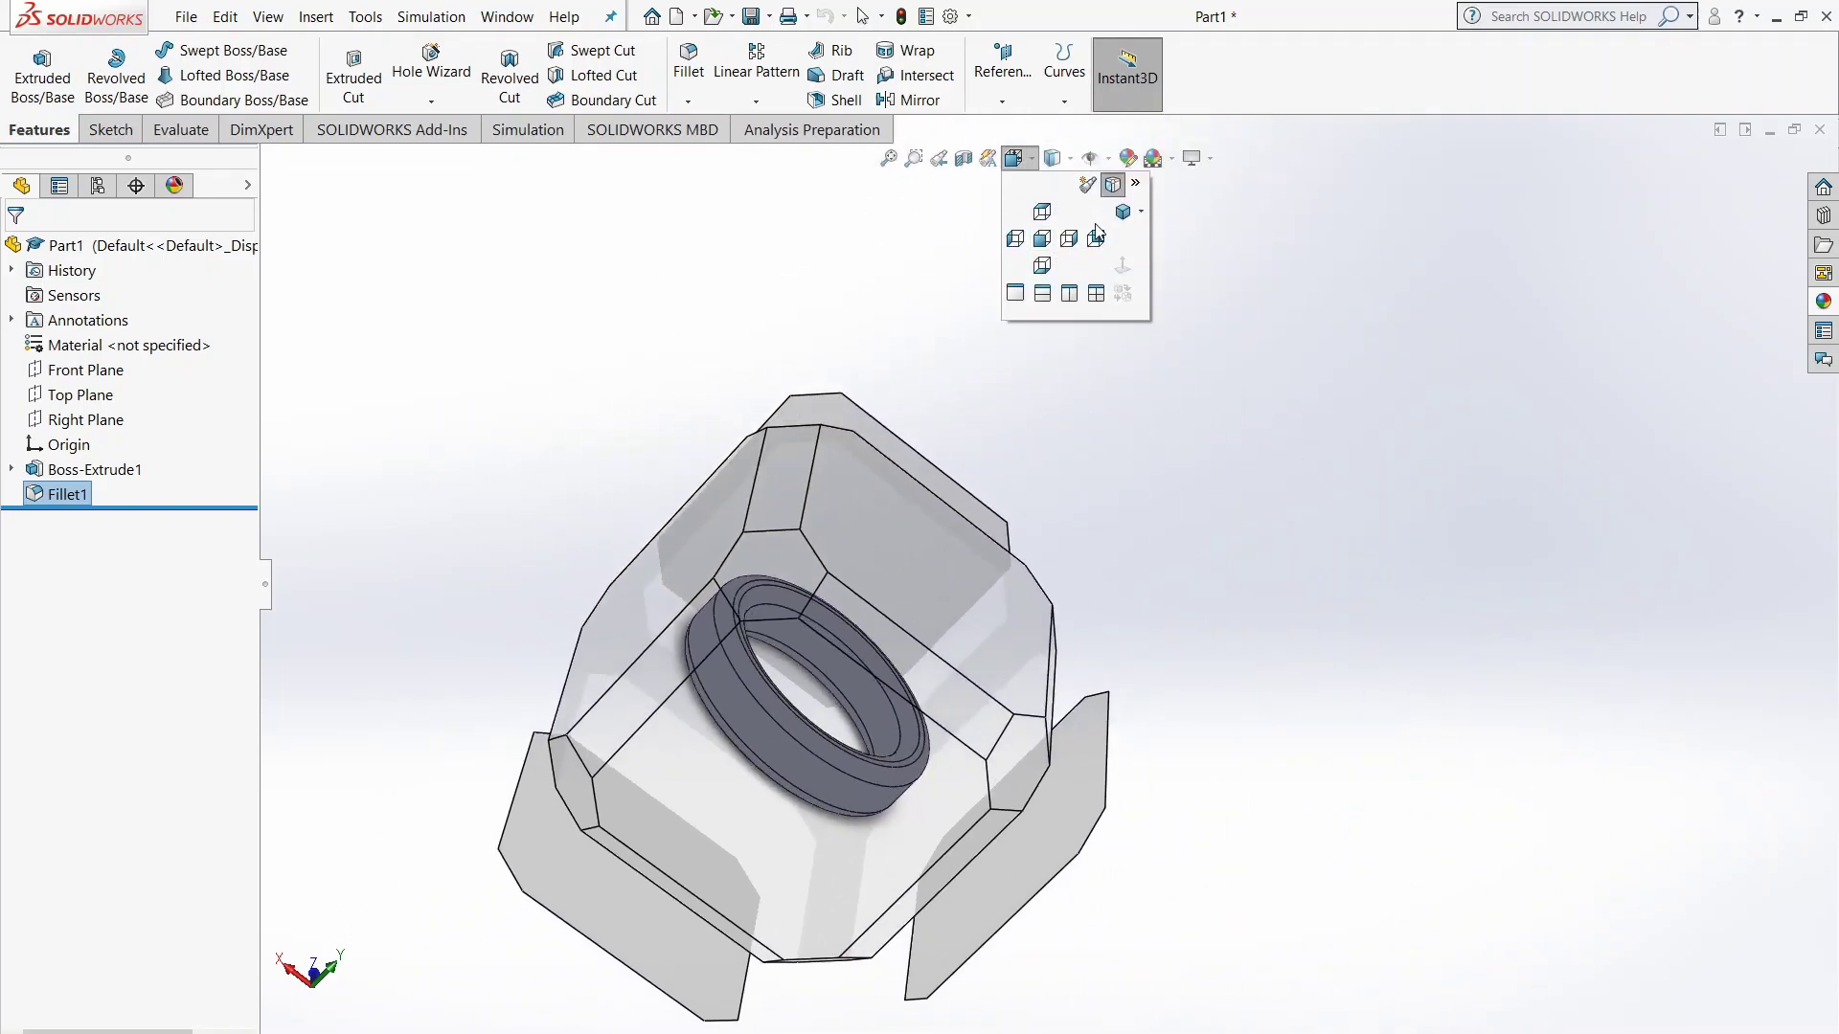
{"action": "left_click", "coordinate": [1120, 212]}
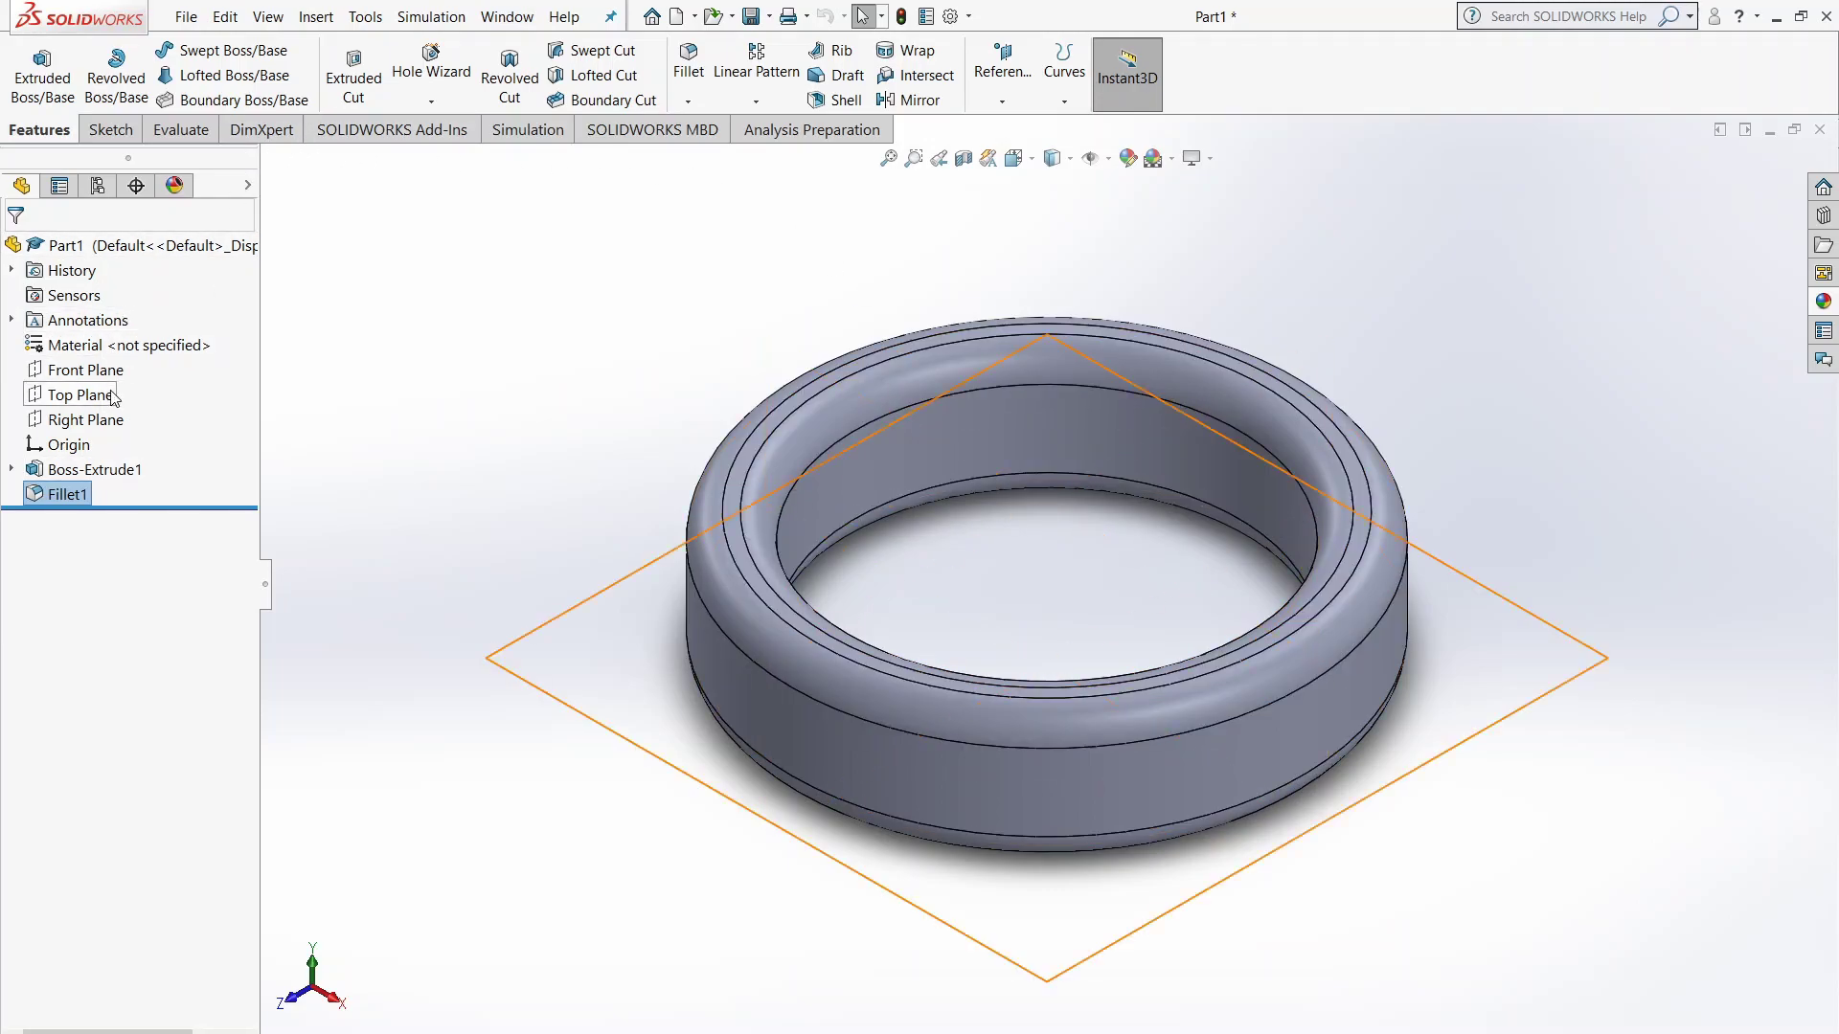
Assign the Mahogany material from the Woods category to the part and close the material settings
{"action": "left_click", "coordinate": [107, 352]}
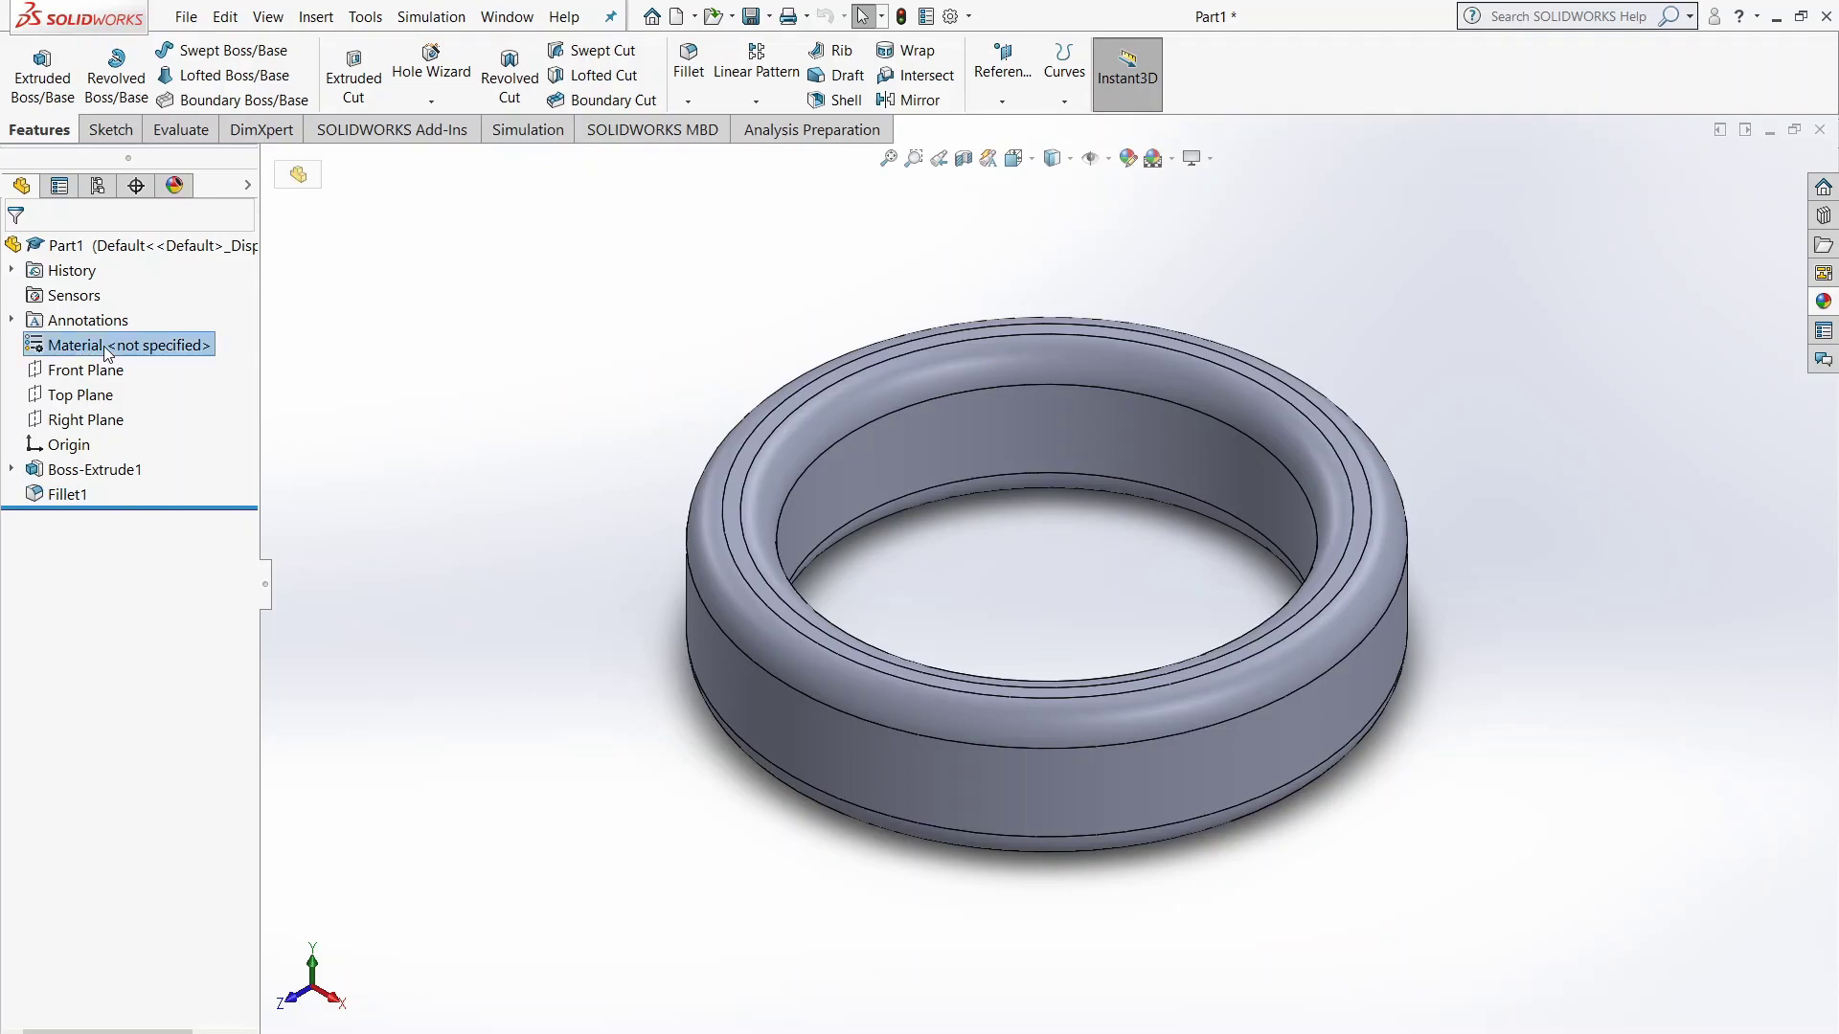
{"action": "right_click", "coordinate": [107, 352]}
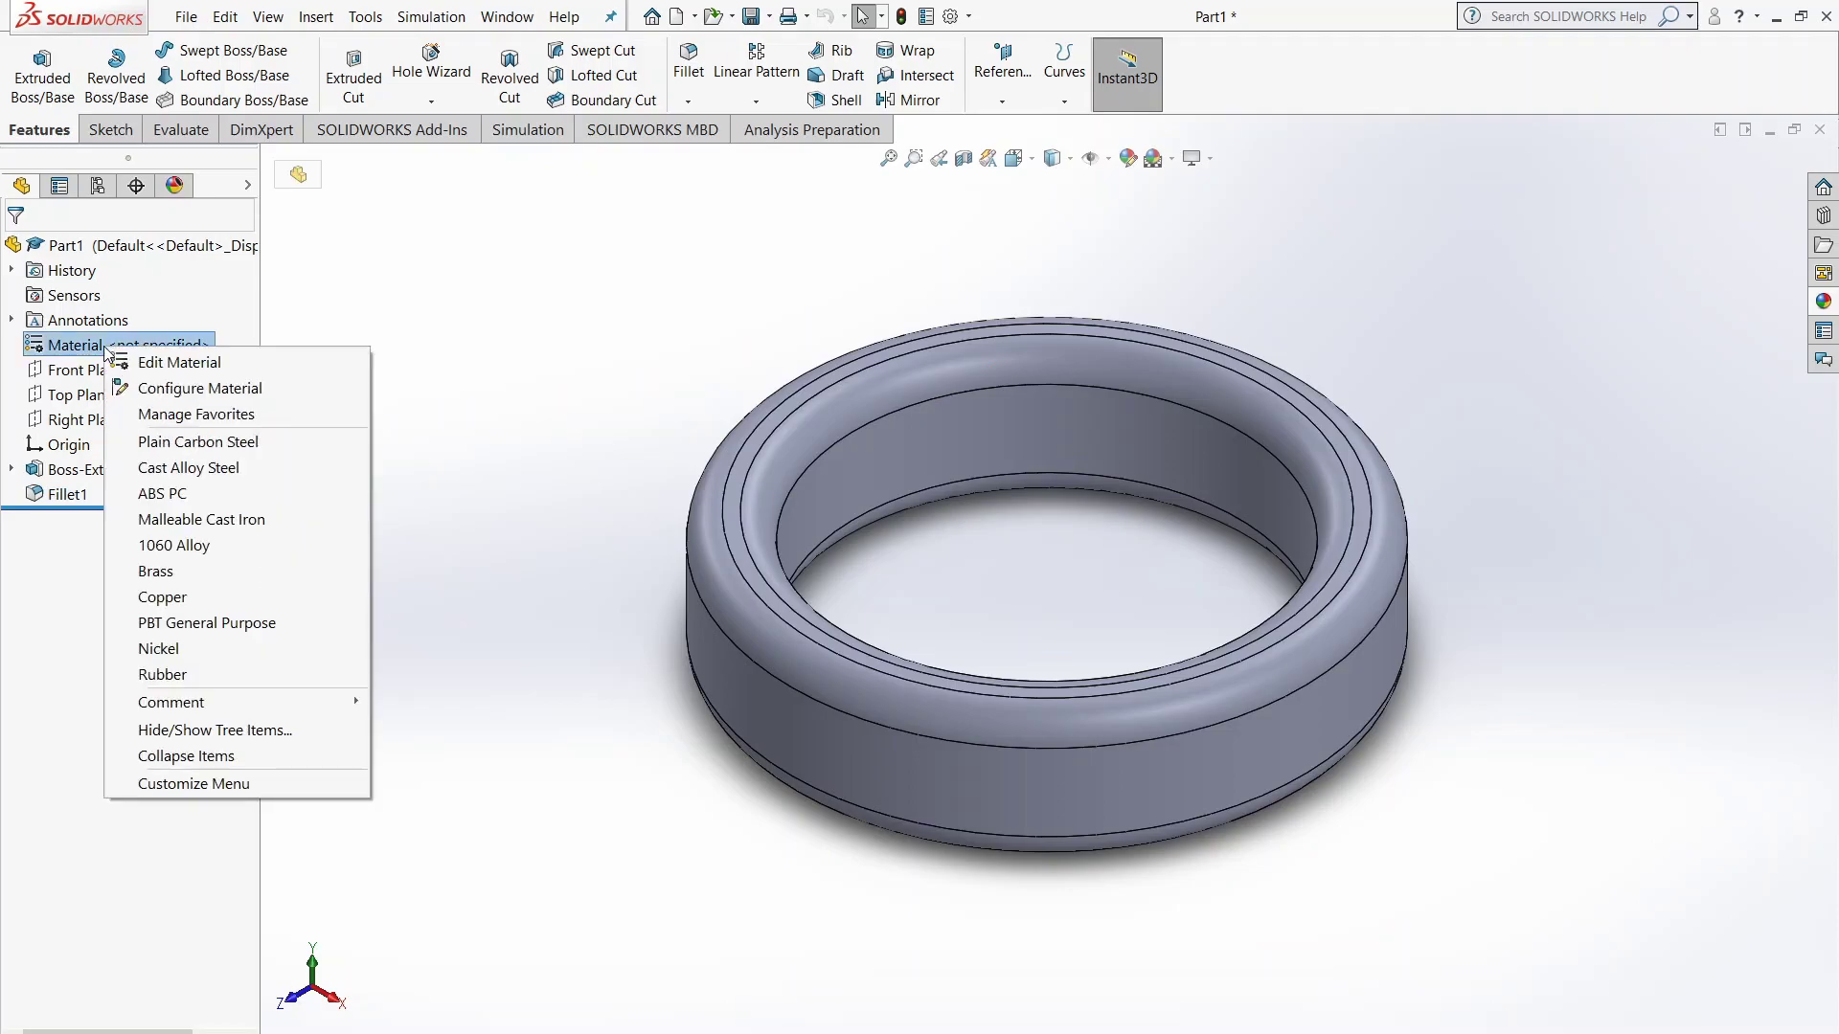
{"action": "left_click", "coordinate": [199, 370]}
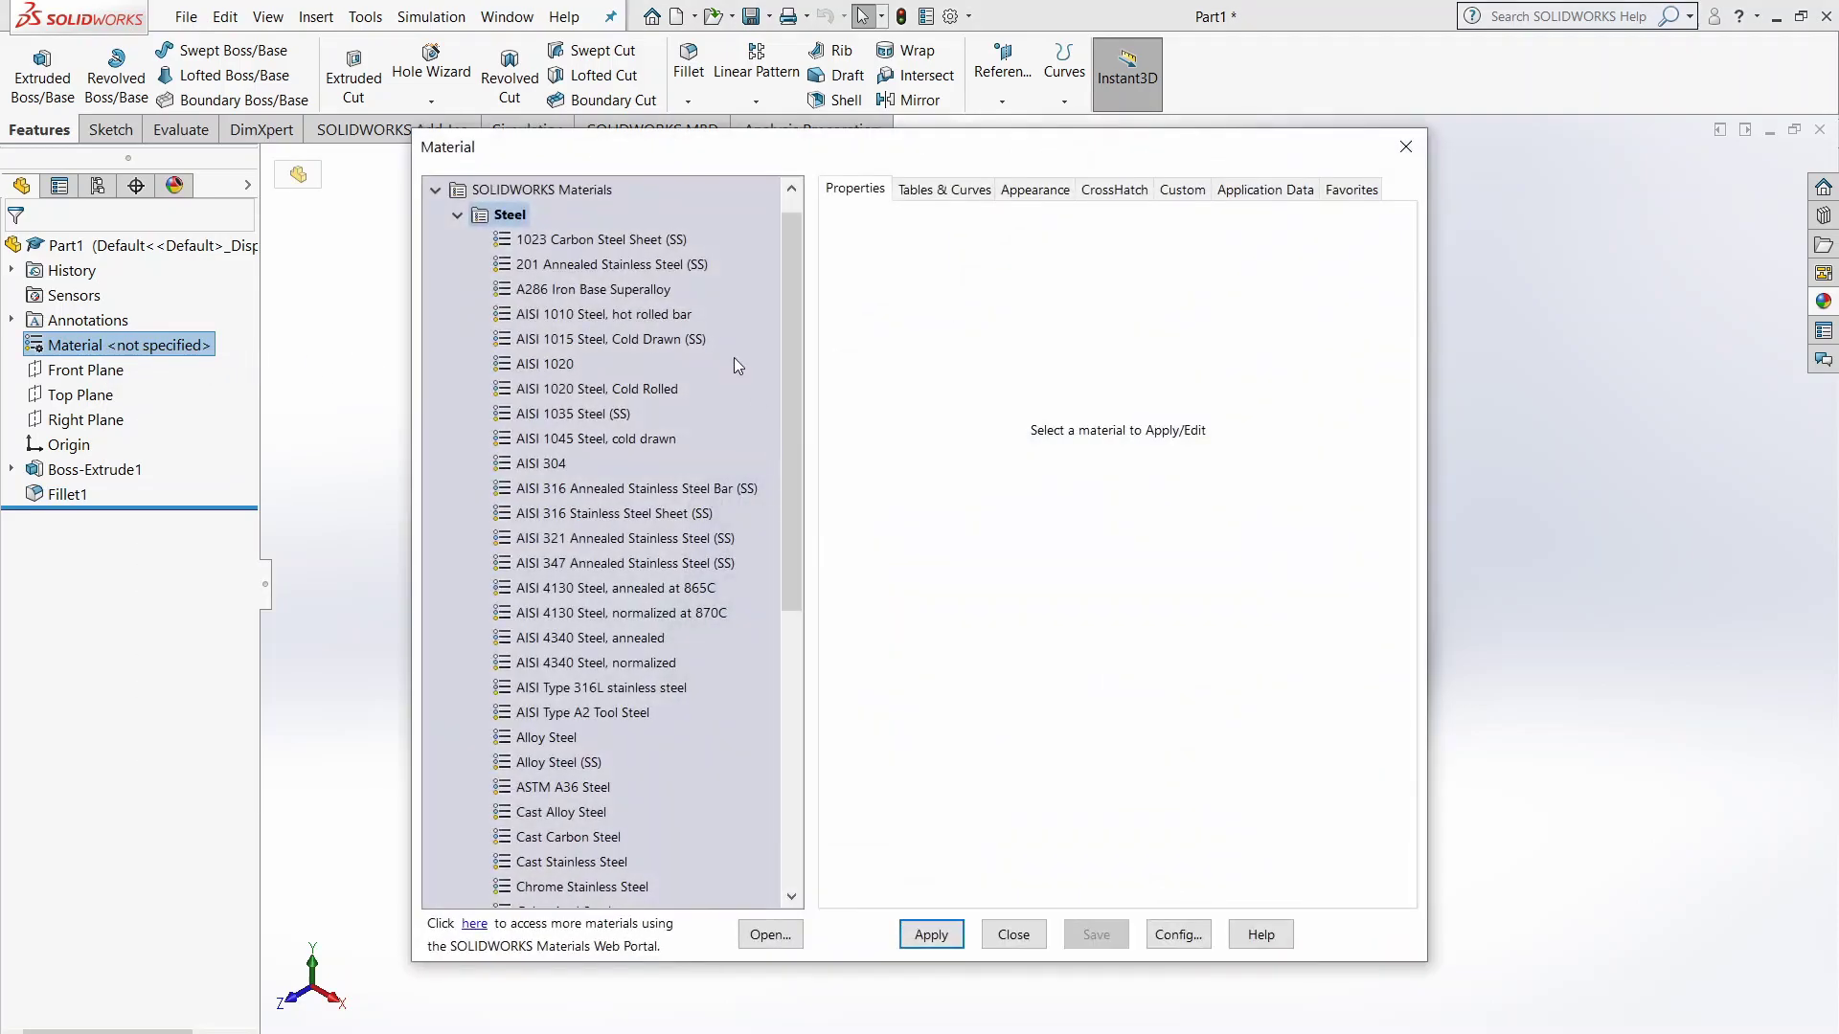
{"action": "scroll", "coordinate": [575, 383], "scroll_direction": "down", "scroll_amount": 7}
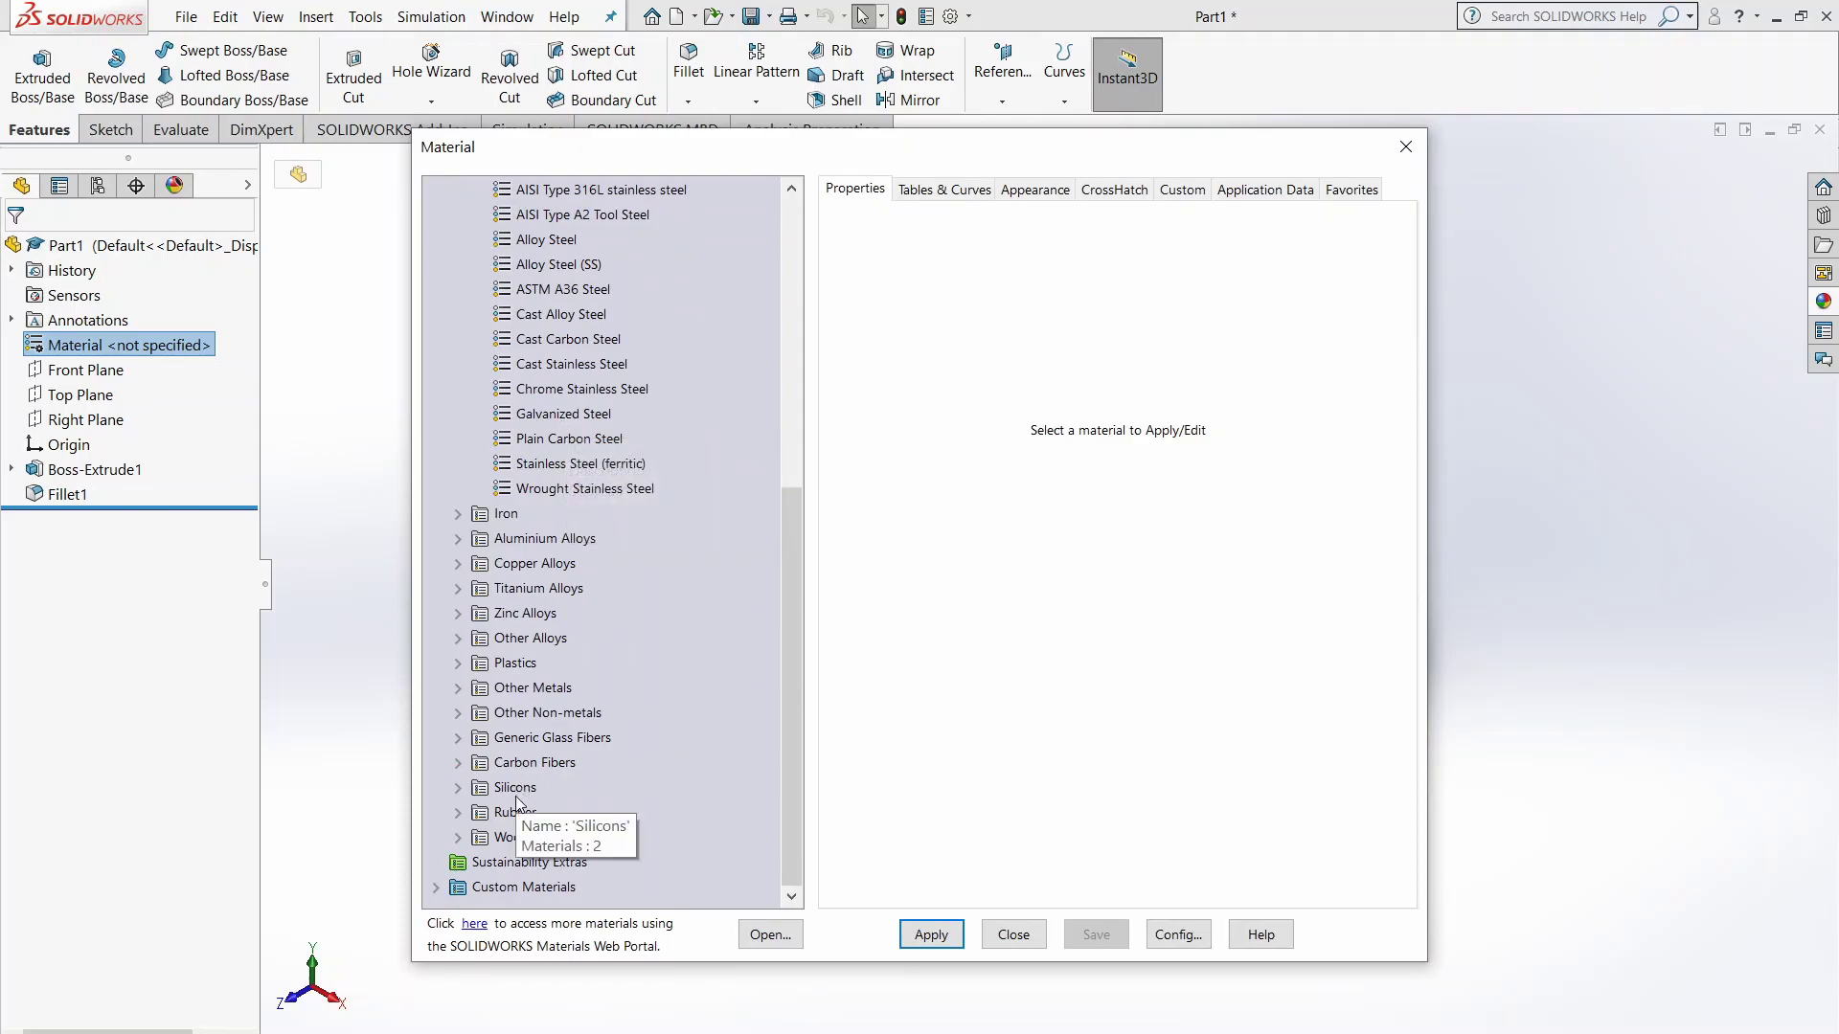
{"action": "left_click", "coordinate": [458, 838]}
{"action": "left_click", "coordinate": [522, 739]}
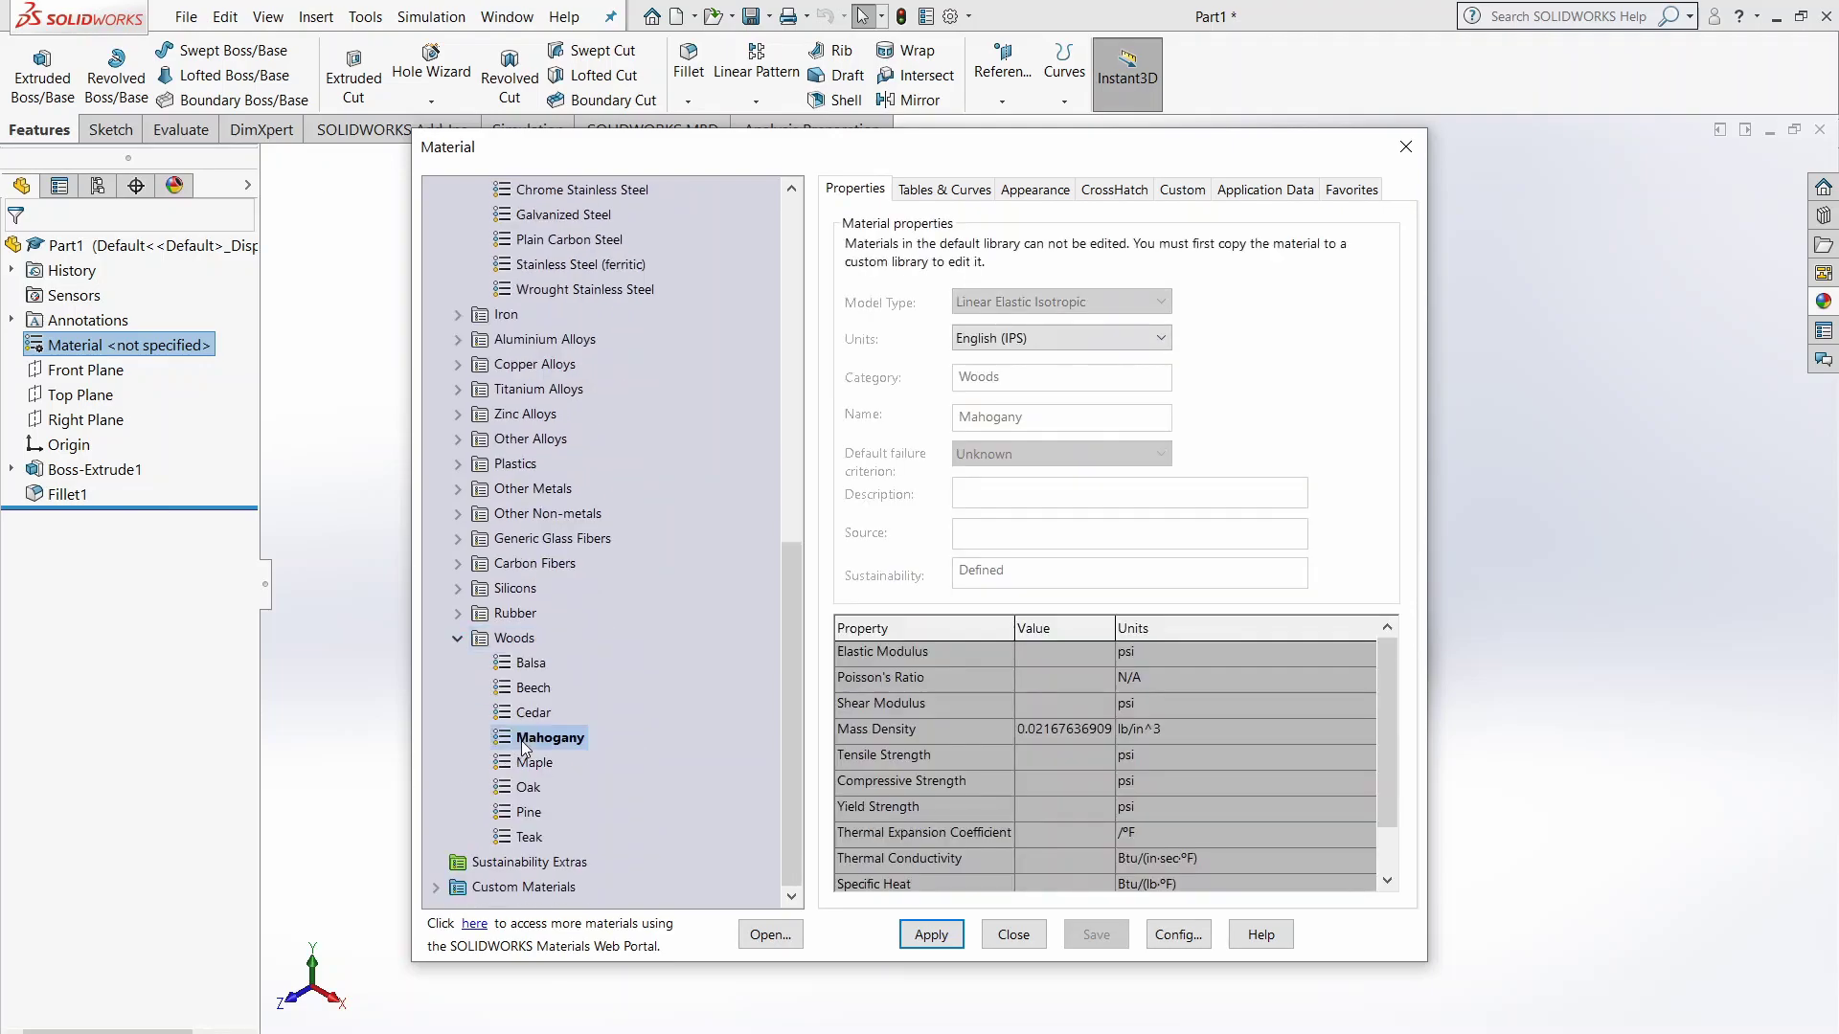
{"action": "left_click", "coordinate": [935, 934]}
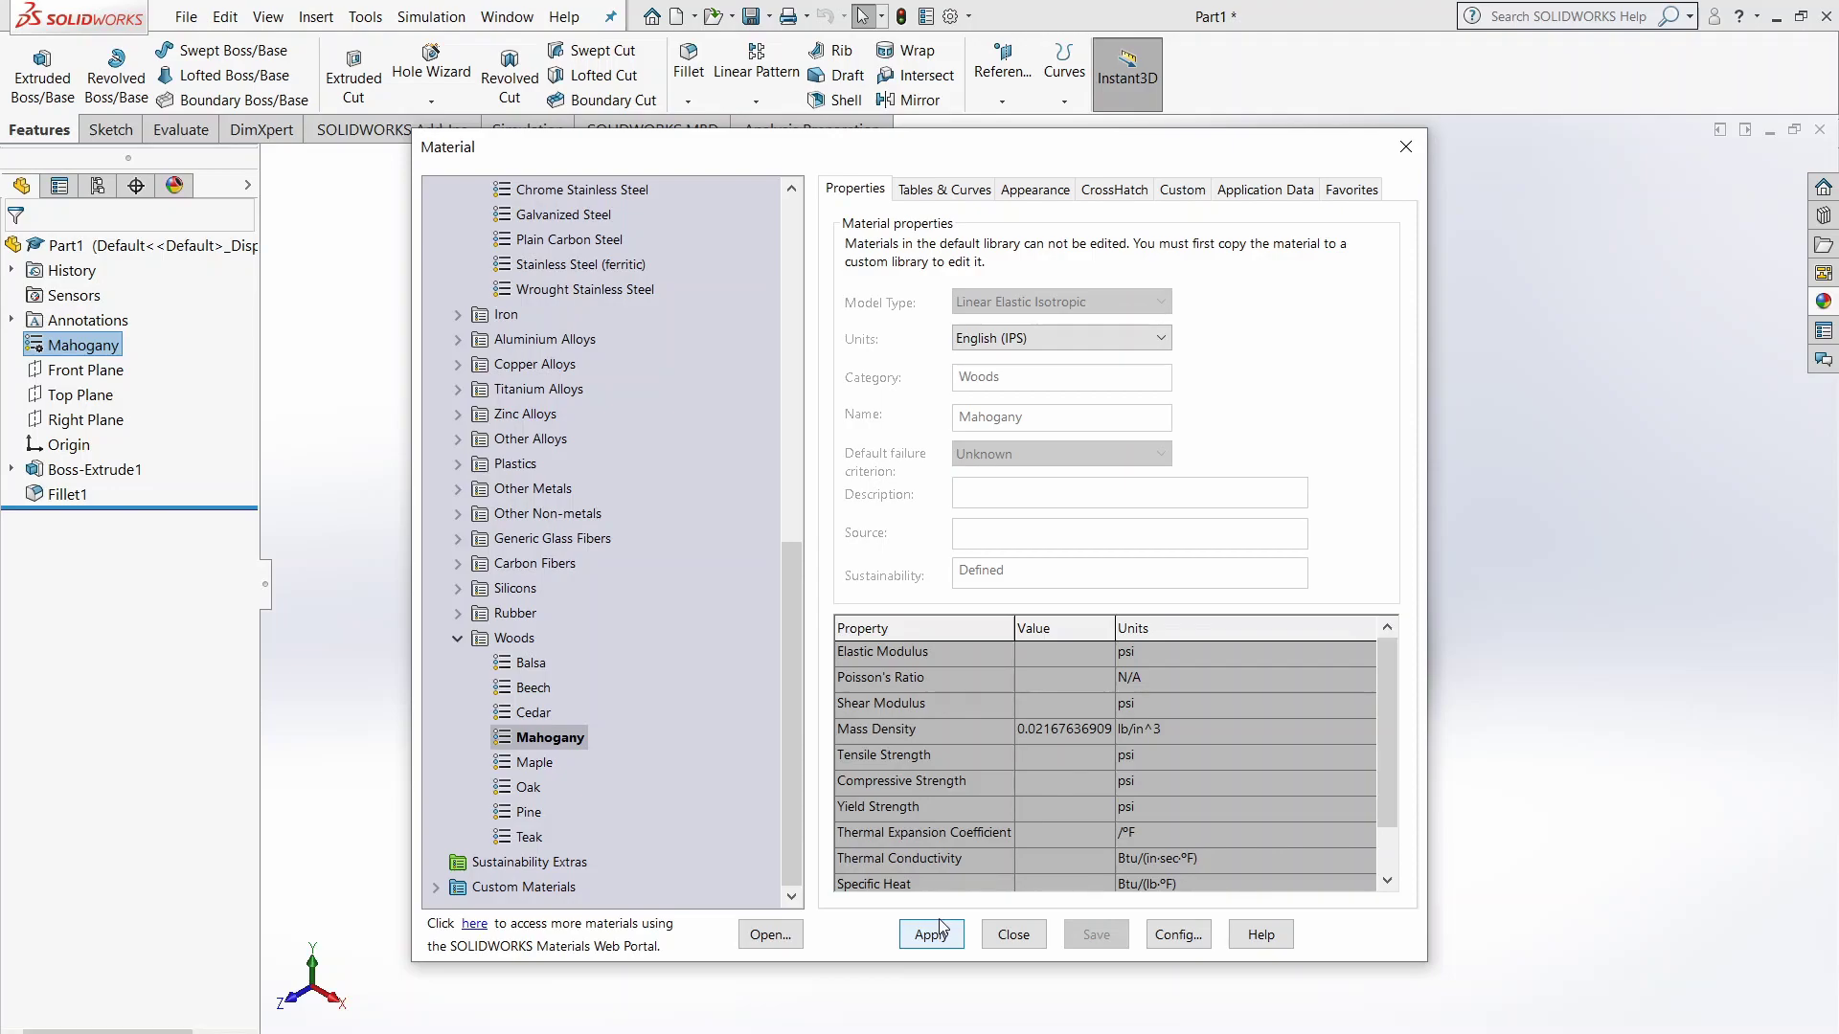
{"action": "left_click", "coordinate": [1013, 934]}
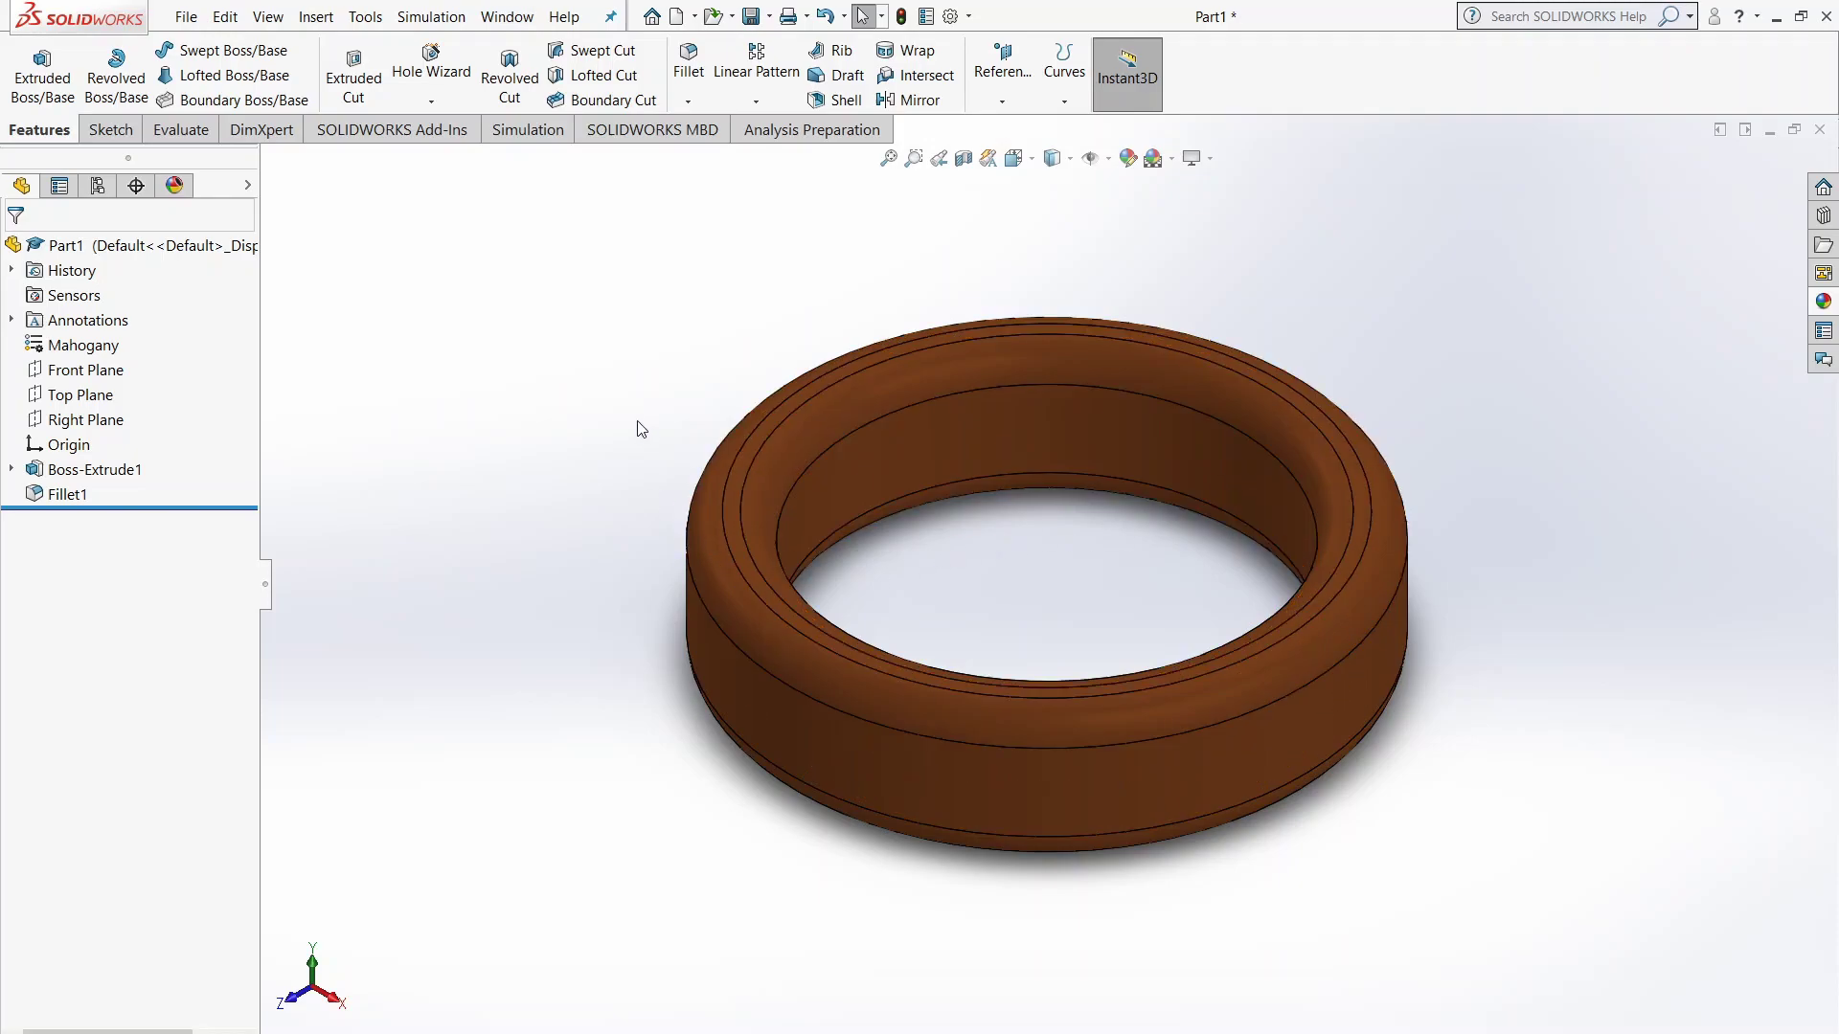
Open the part's appearance for editing and apply the polished birch 2d wood finish to the whole ring
{"action": "left_click", "coordinate": [1127, 159]}
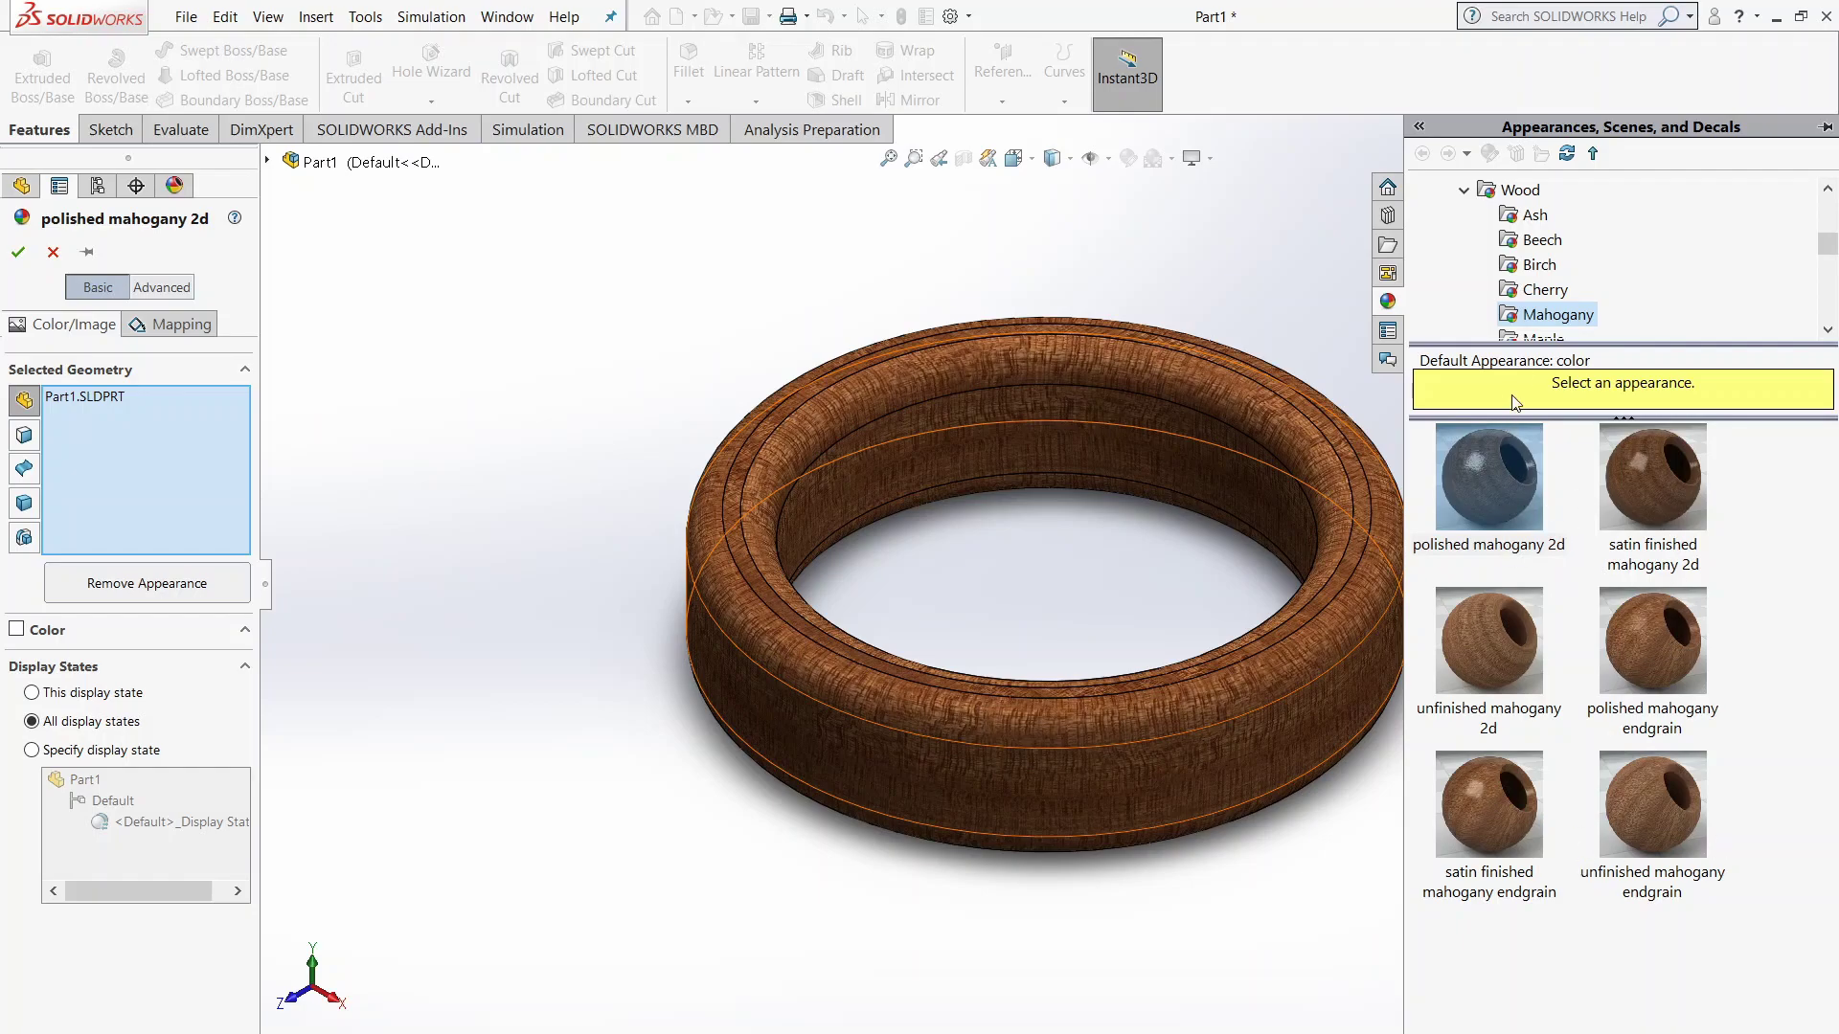
{"action": "left_click", "coordinate": [1539, 266]}
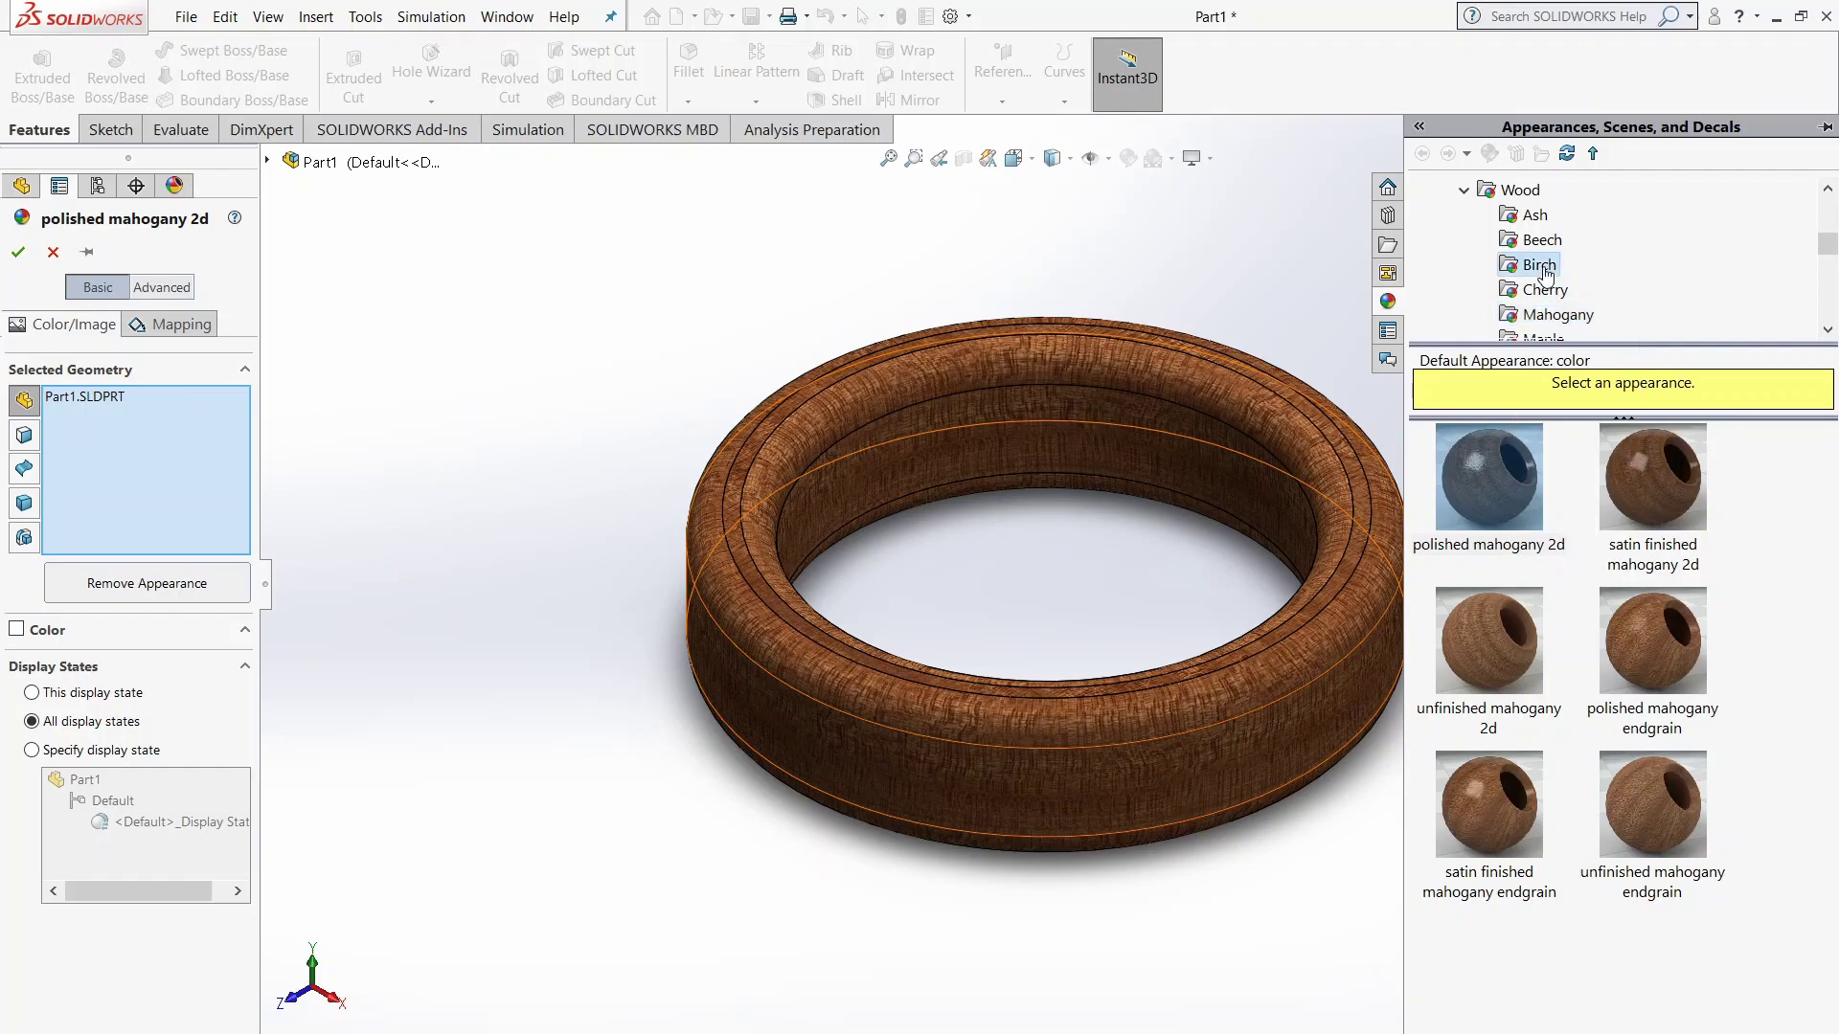
{"action": "left_click", "coordinate": [1537, 494]}
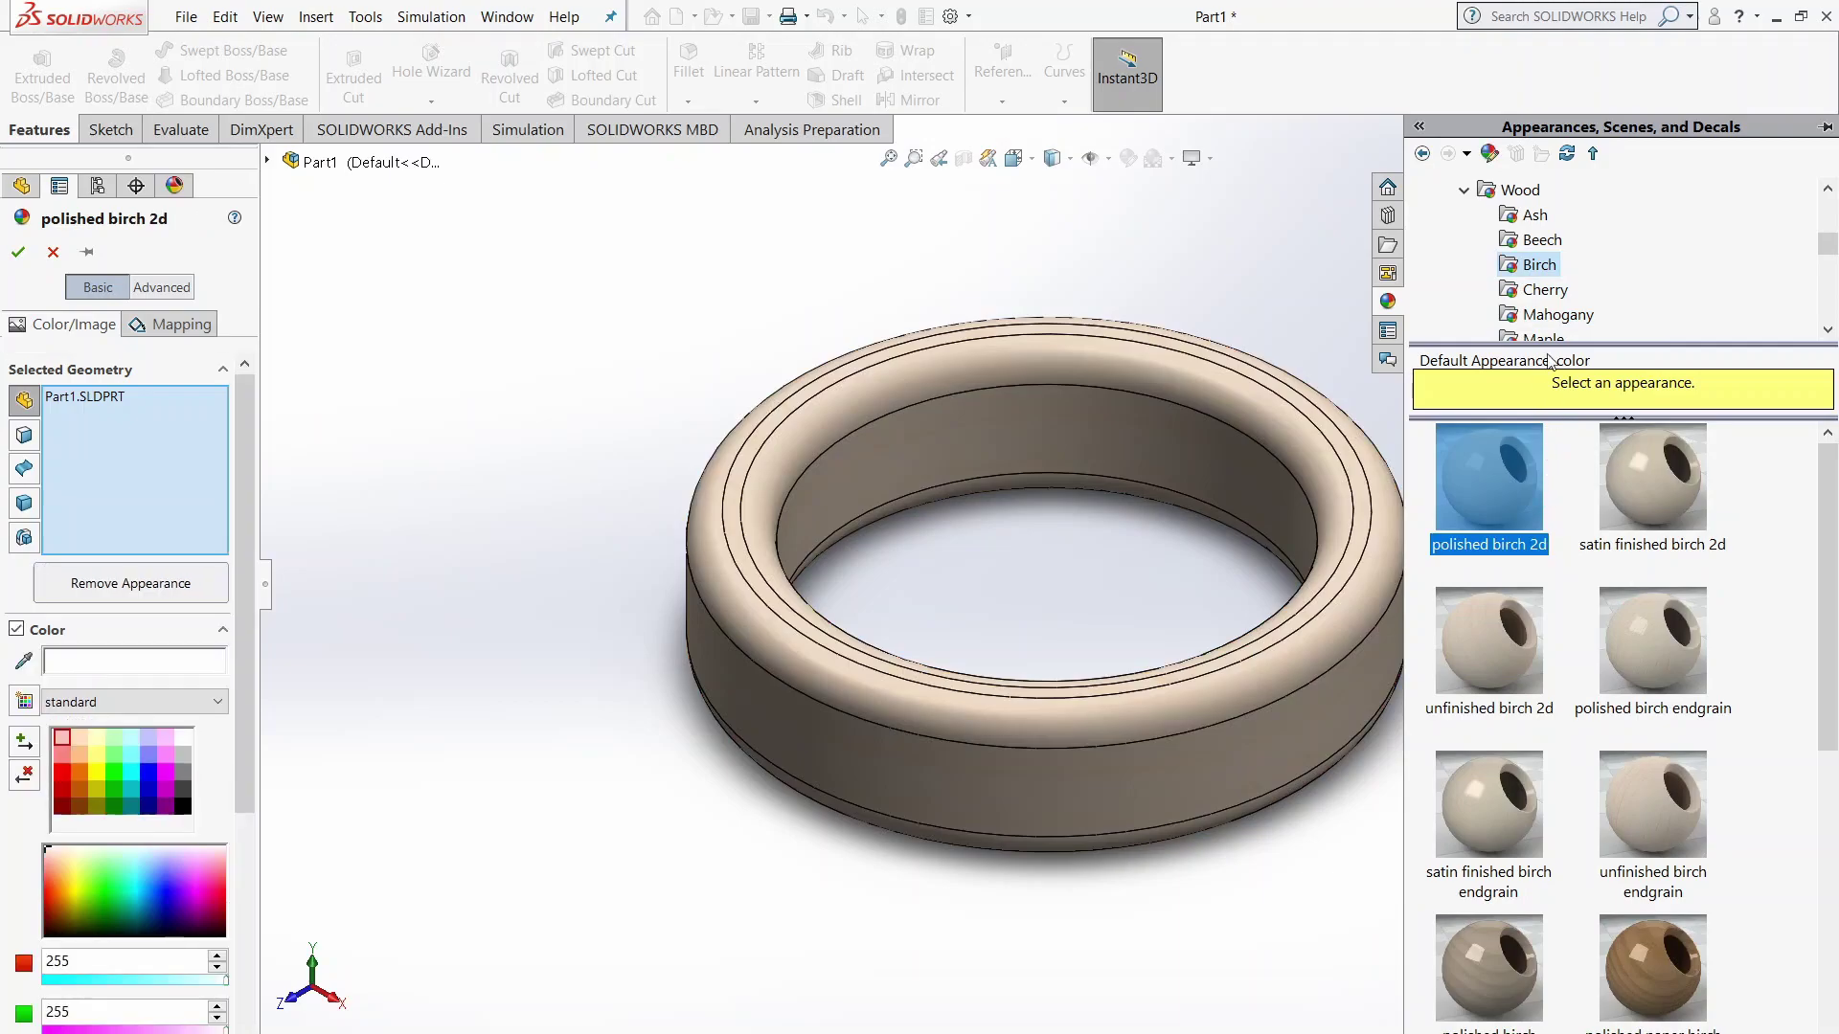
Try the polished cherry endgrain appearance on the whole ring
{"action": "left_click", "coordinate": [1532, 315]}
{"action": "left_click", "coordinate": [1543, 290]}
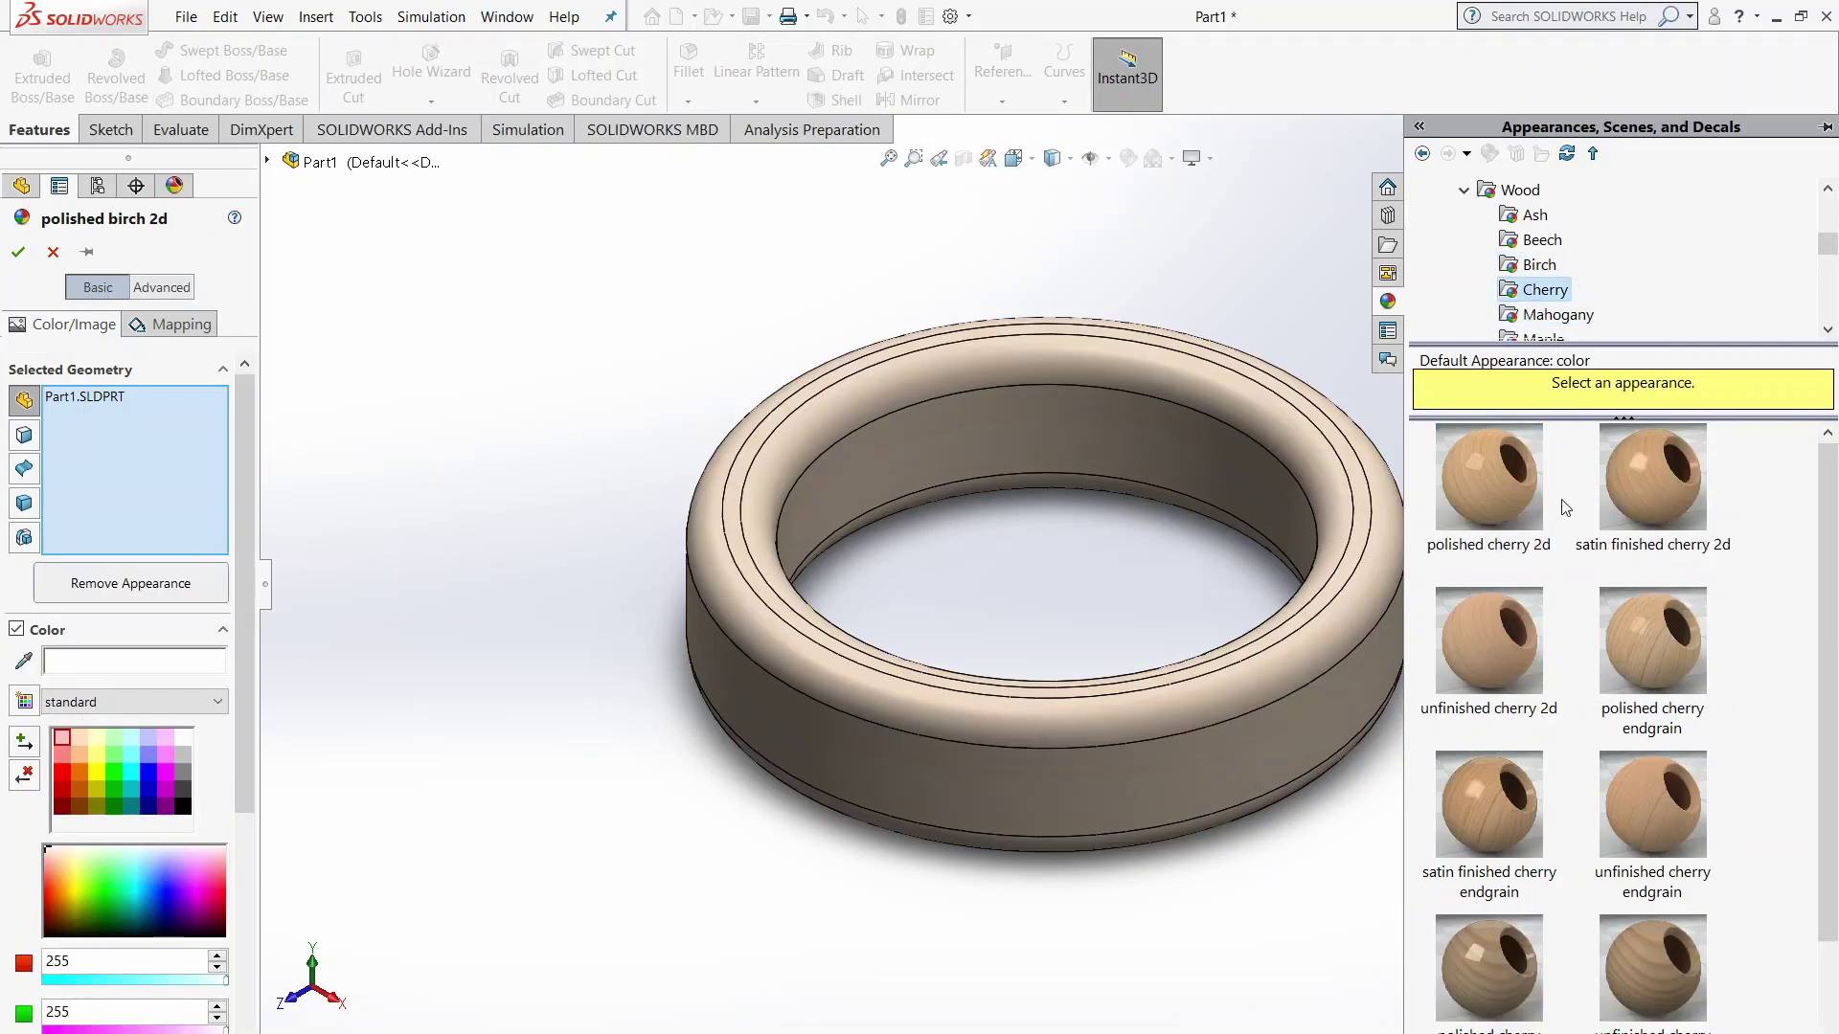
{"action": "left_click", "coordinate": [1533, 967]}
{"action": "left_click", "coordinate": [1652, 651]}
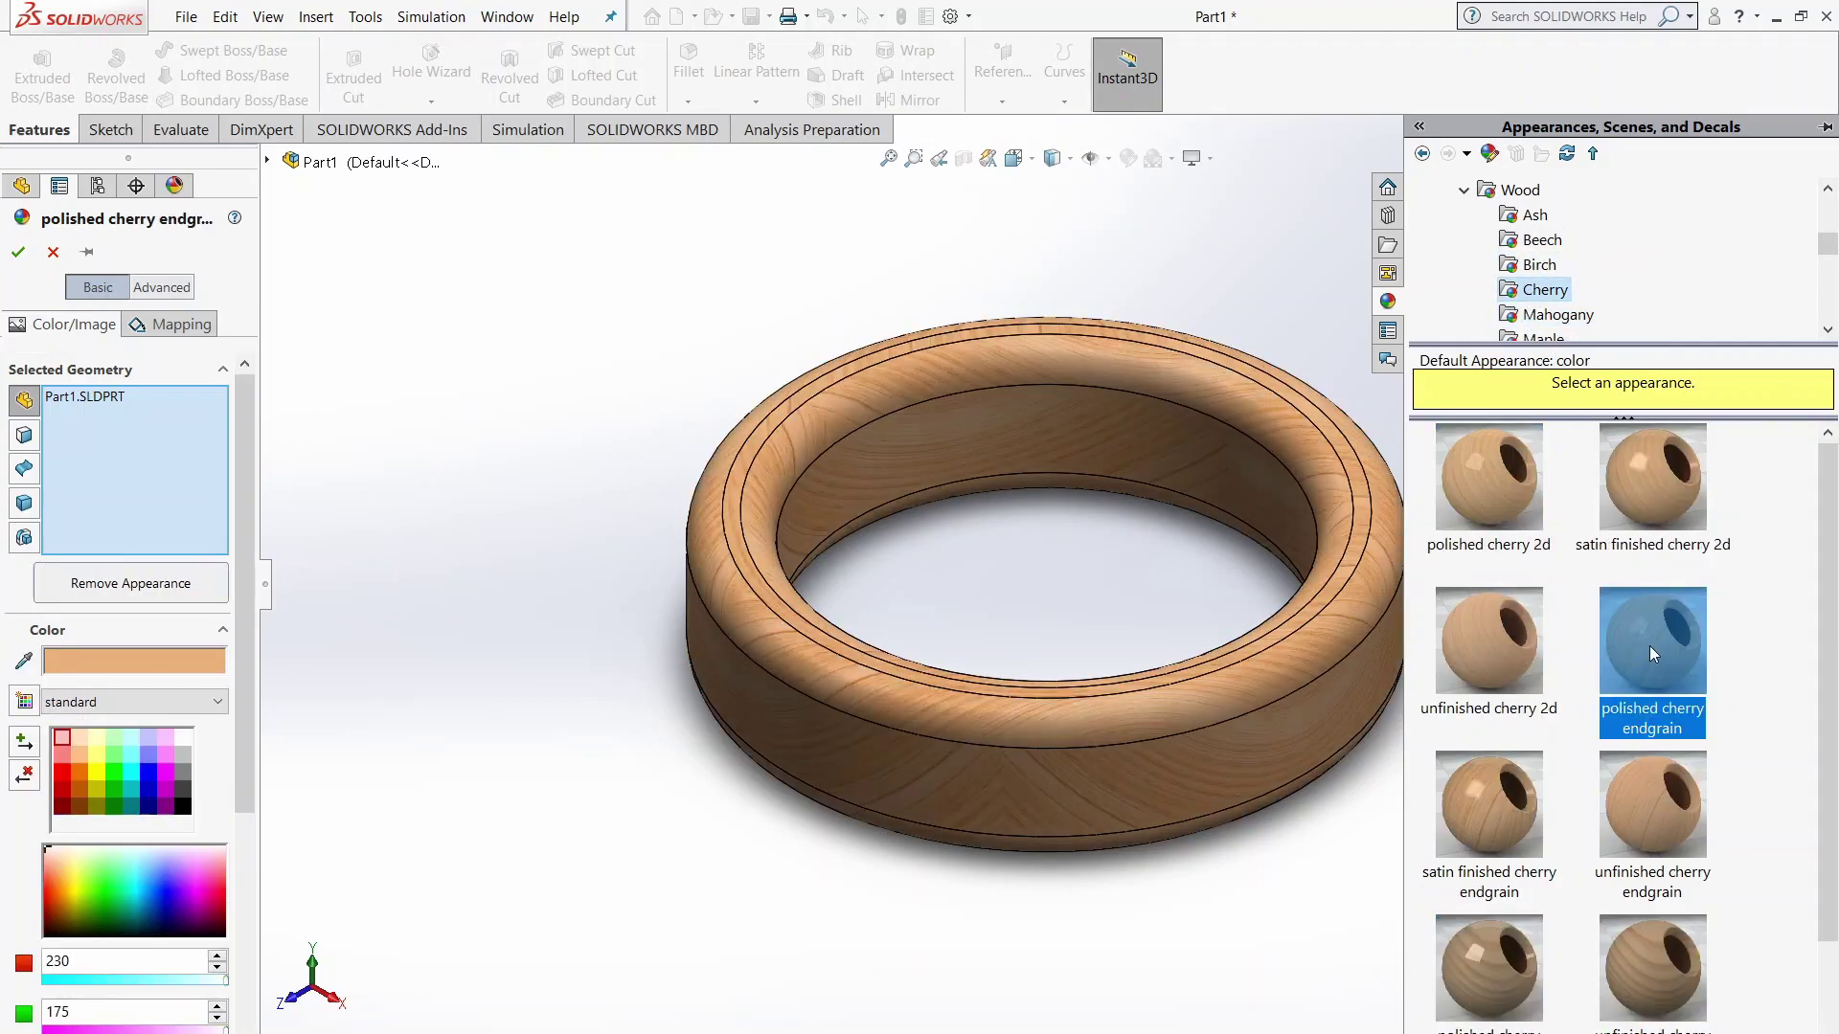
Apply the unfinished mahogany 2d appearance to the whole ring
{"action": "left_click", "coordinate": [1553, 316]}
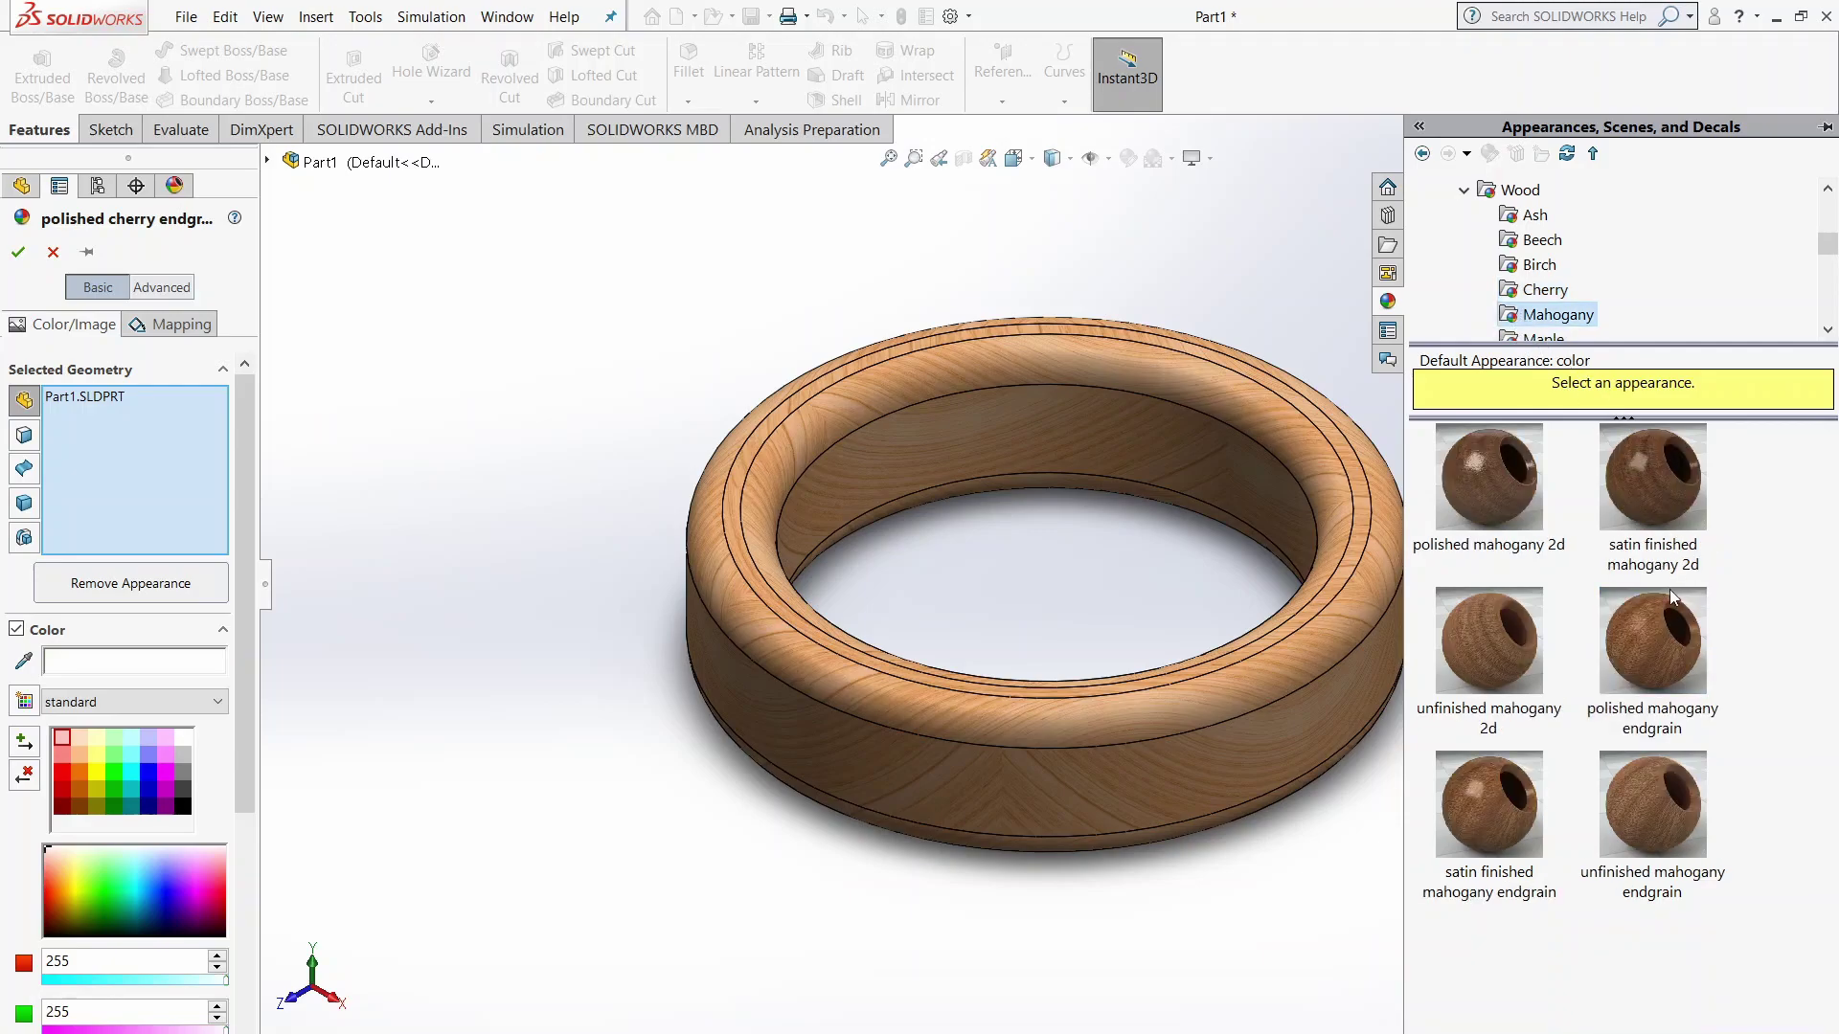
{"action": "mouse_move", "coordinate": [1661, 648]}
{"action": "left_click", "coordinate": [1519, 663]}
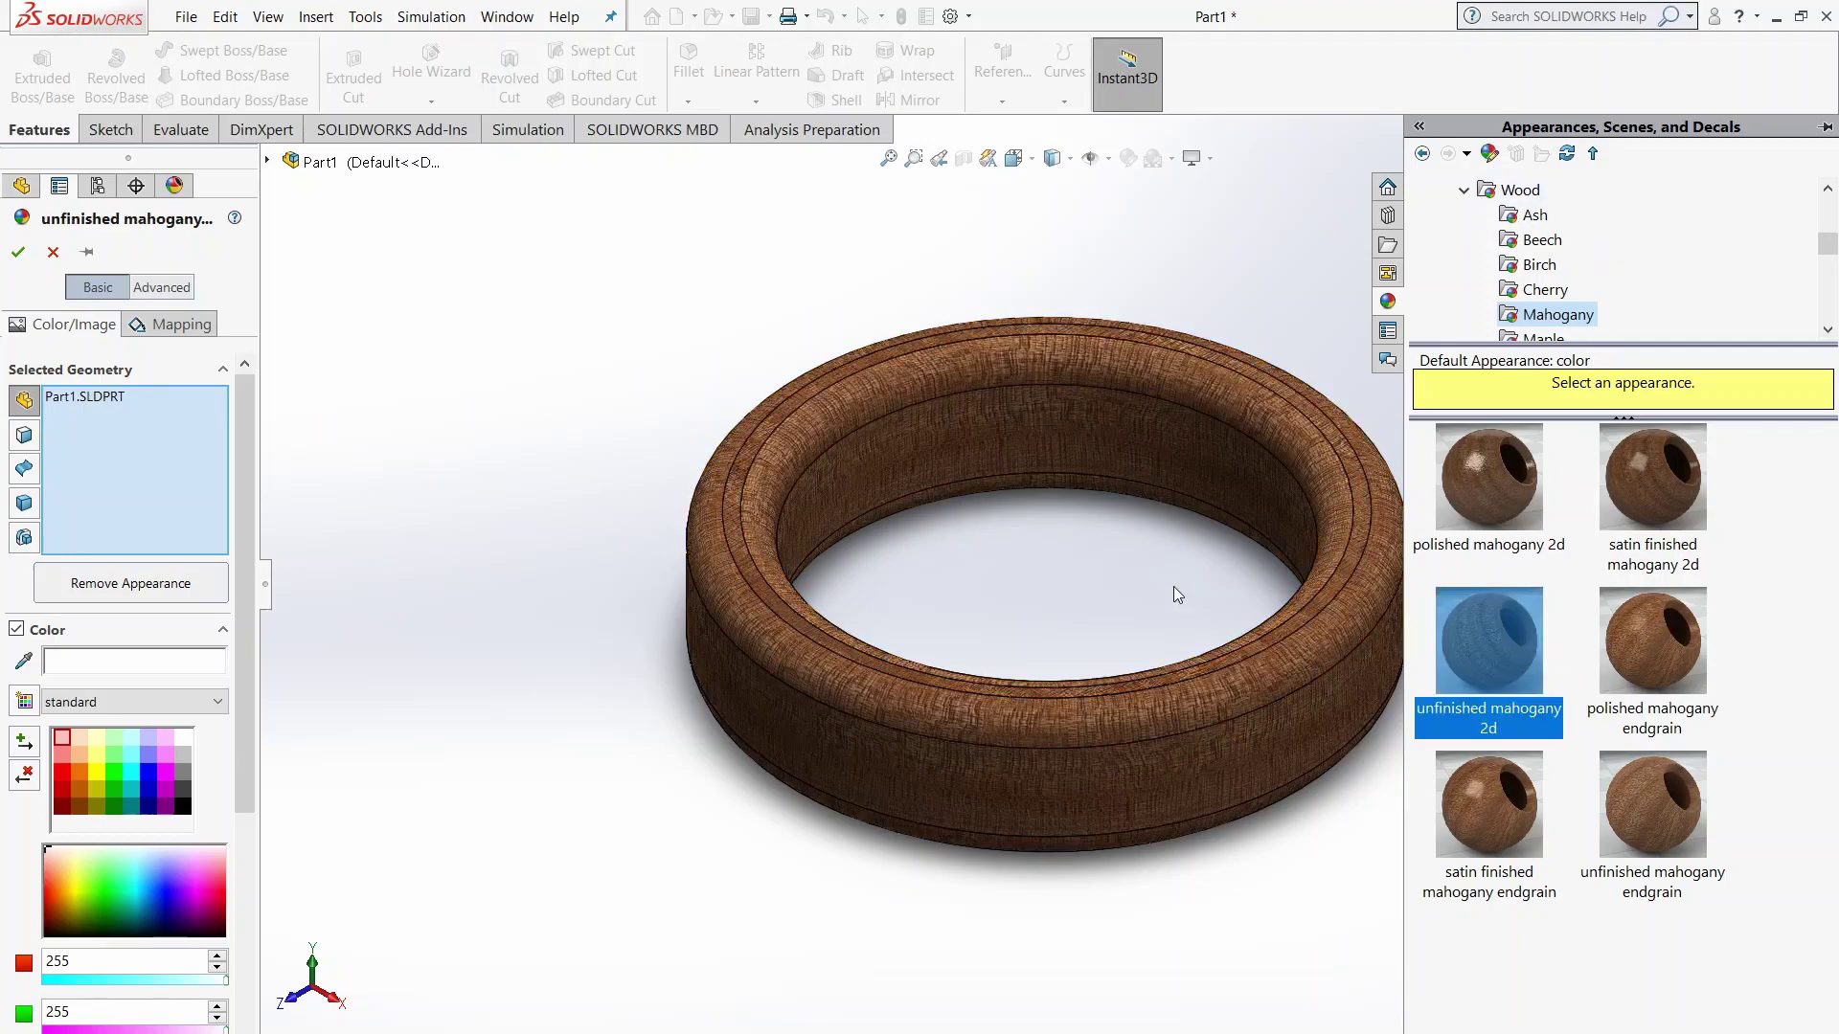